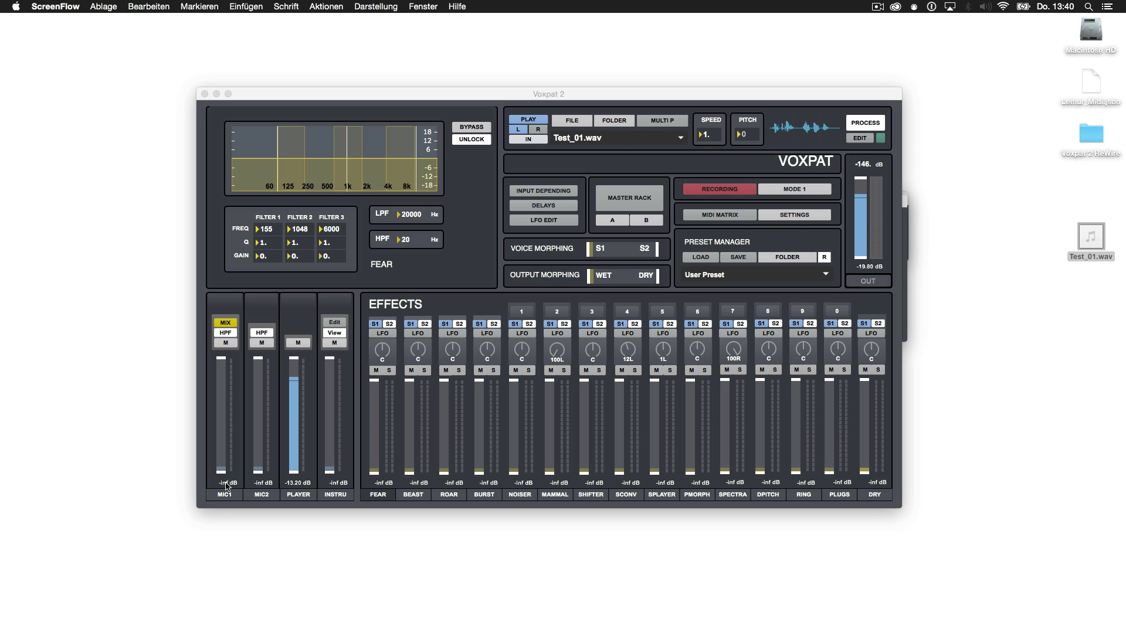
- Try out the MIC1 channel by raising its level to -16.20 dB, lowering it to -inf dB and toggling its high-pass filter
left_click_drag(222, 470, 227, 380)
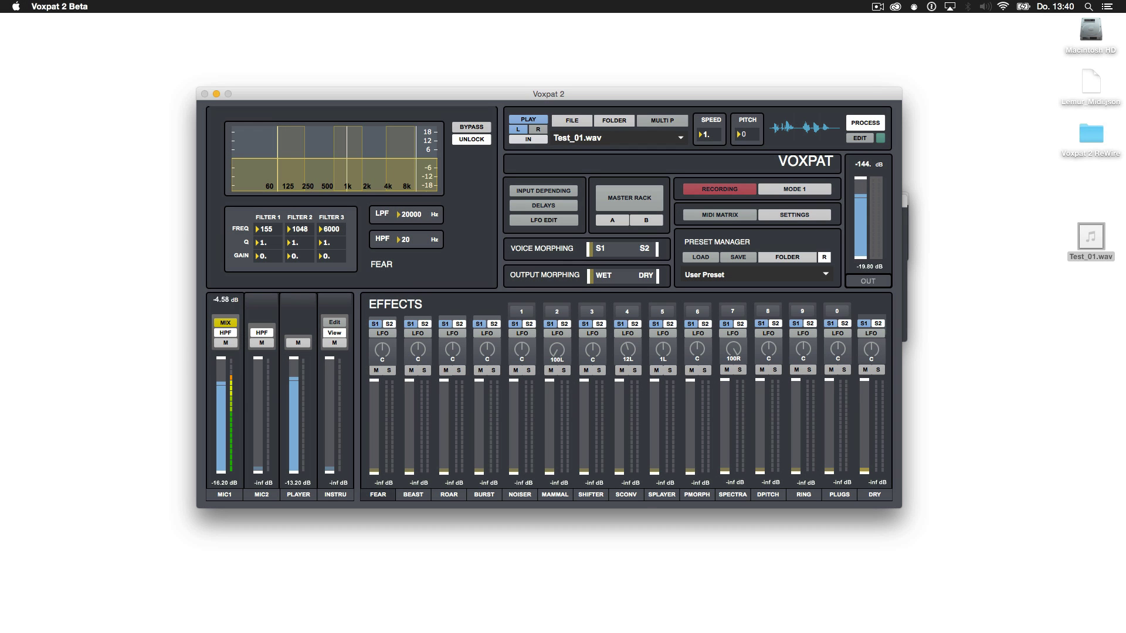
left_click_drag(222, 382, 223, 472)
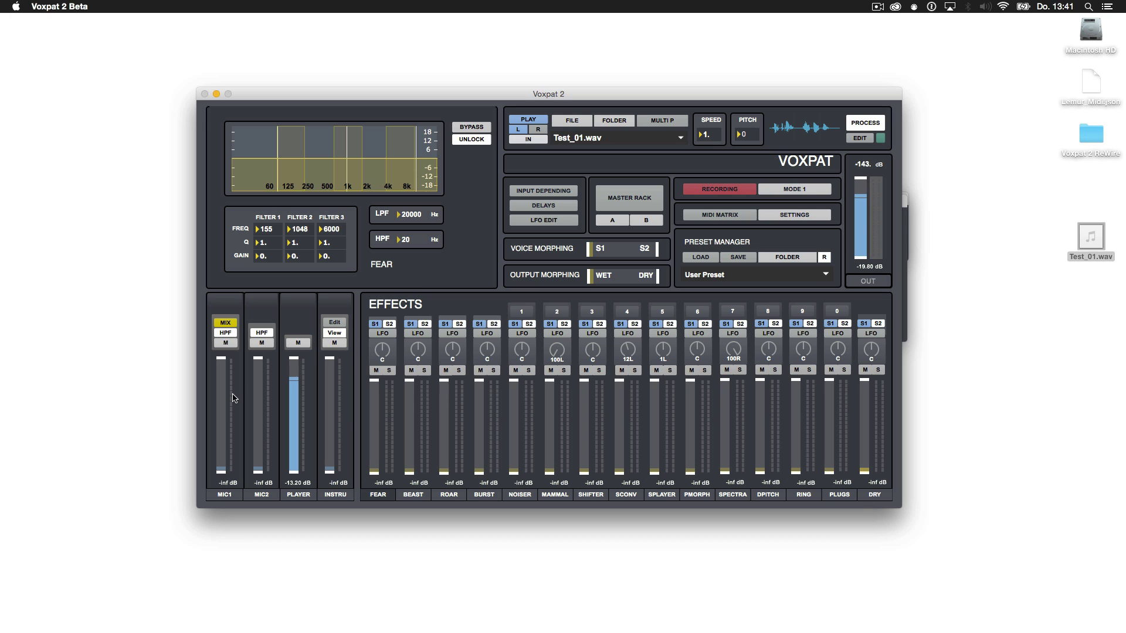
left_click(231, 333)
left_click(233, 332)
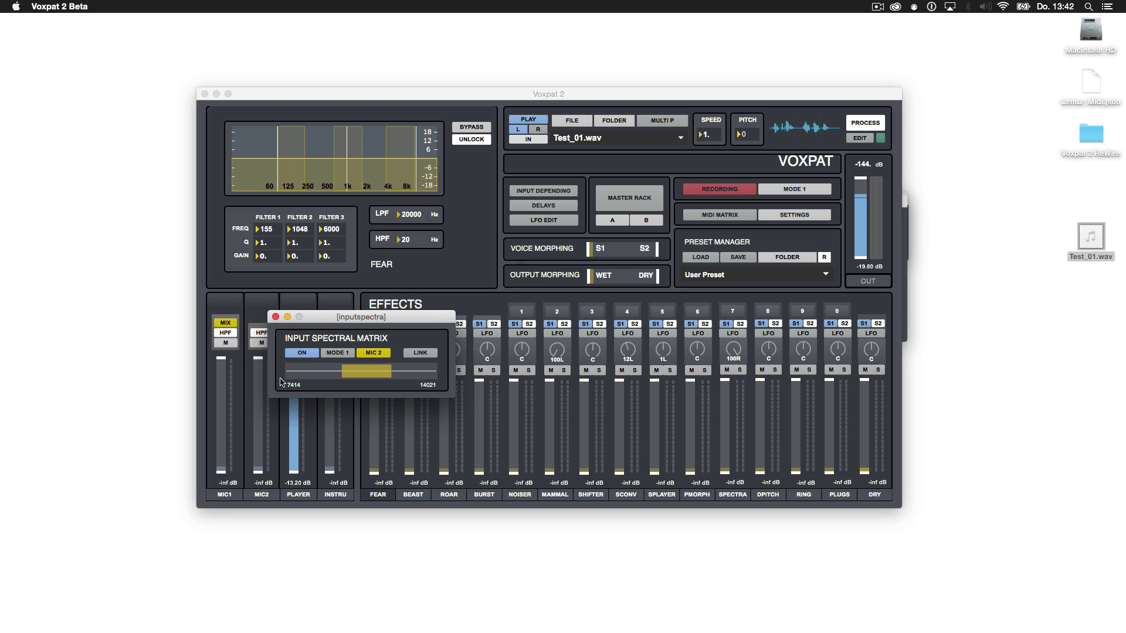
- Toggle the mode and the MIC 2 option in the Input Spectral Matrix
left_click(331, 353)
left_click(365, 355)
left_click(331, 356)
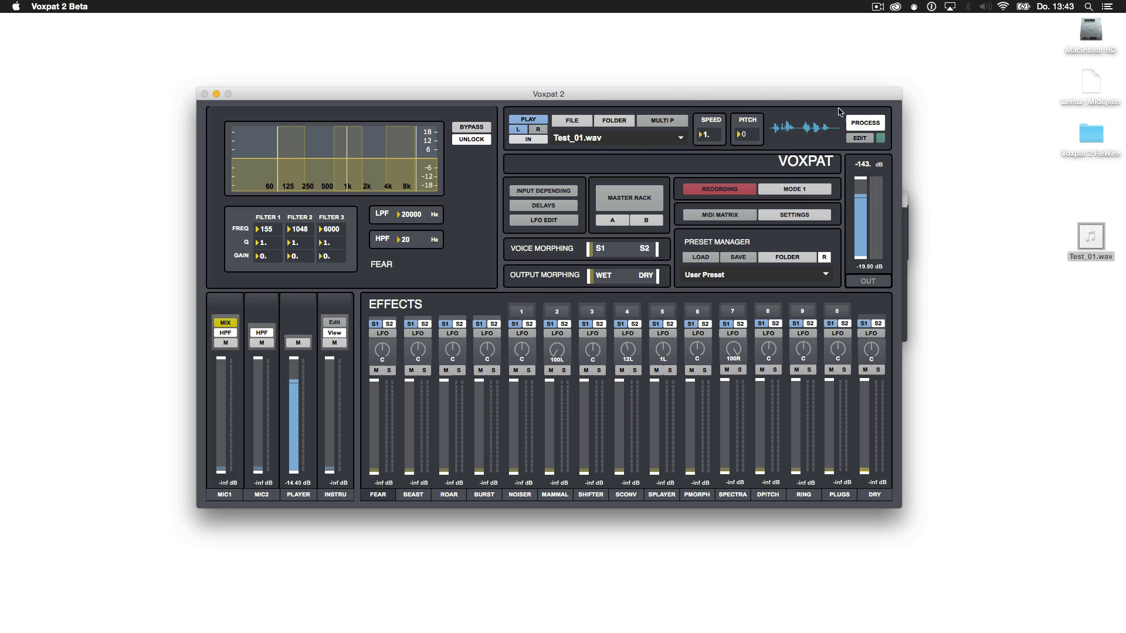
- Choose Grunt 1.wav from the file list as the sound in the player
left_click(600, 145)
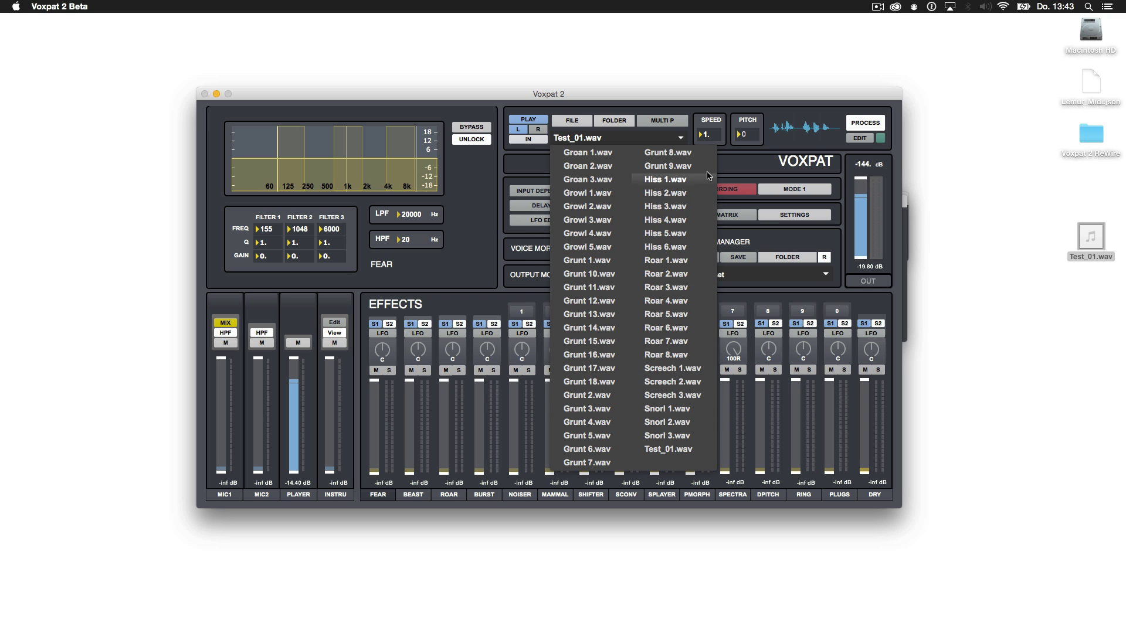
left_click(680, 113)
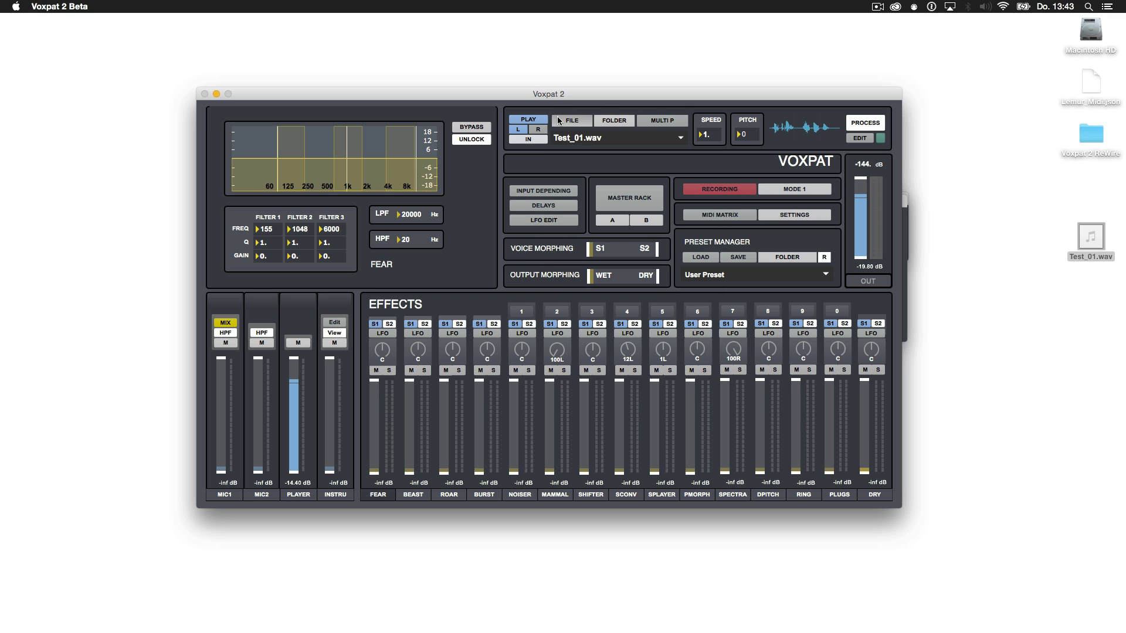
left_click(614, 121)
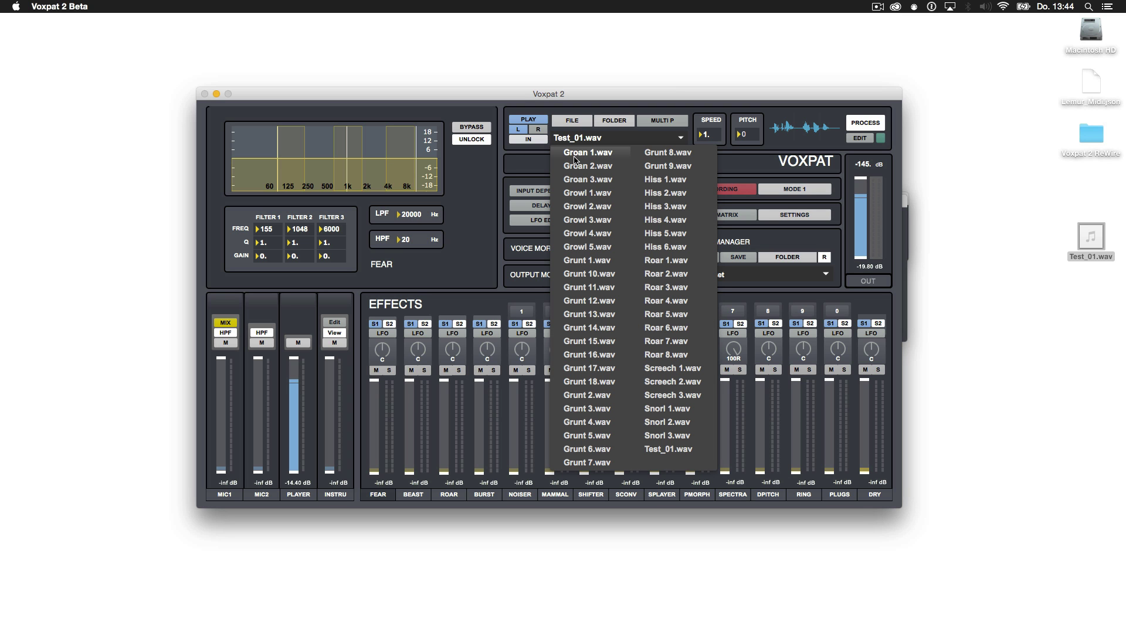
left_click(580, 262)
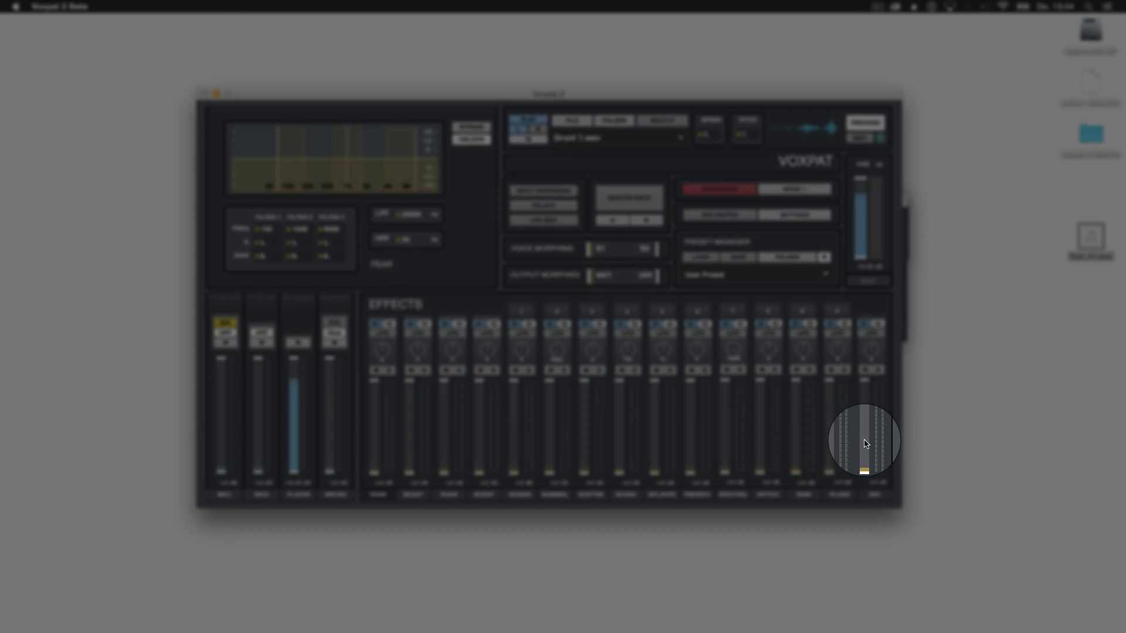
- Raise the DRY effect channel to -13.80 dB and audition the player's sound through it
left_click_drag(864, 446, 865, 398)
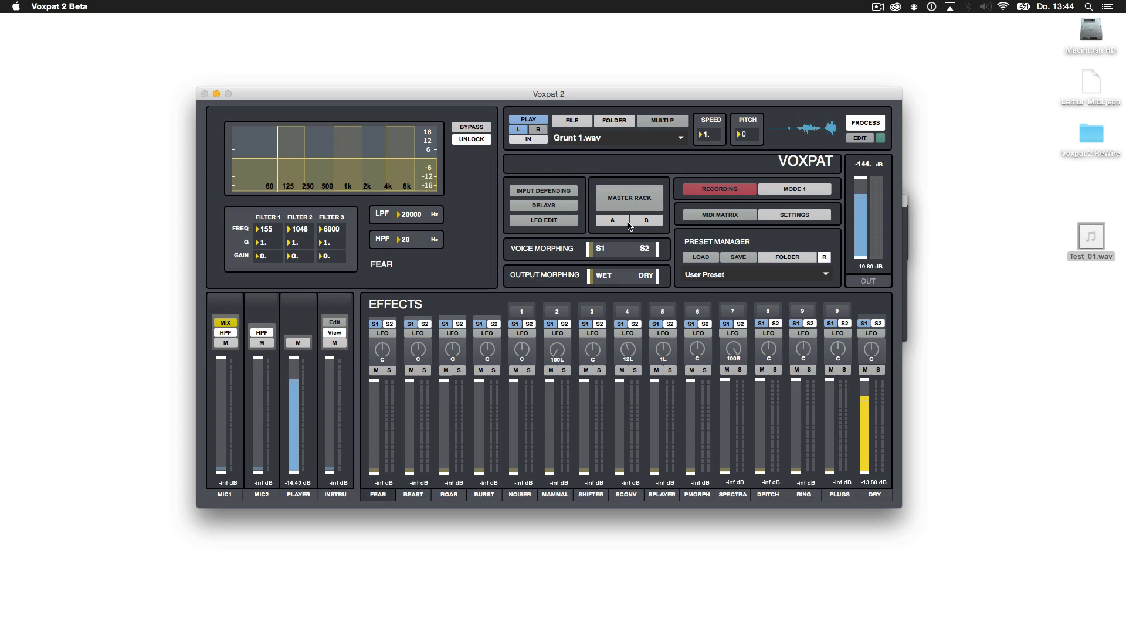
left_click(529, 119)
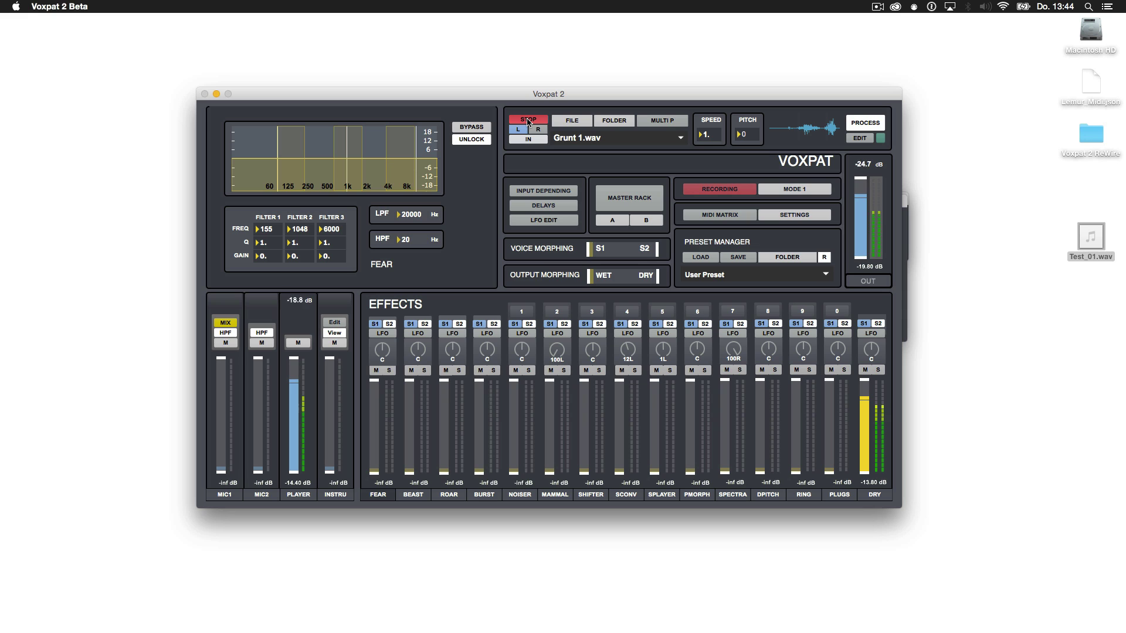
left_click(529, 121)
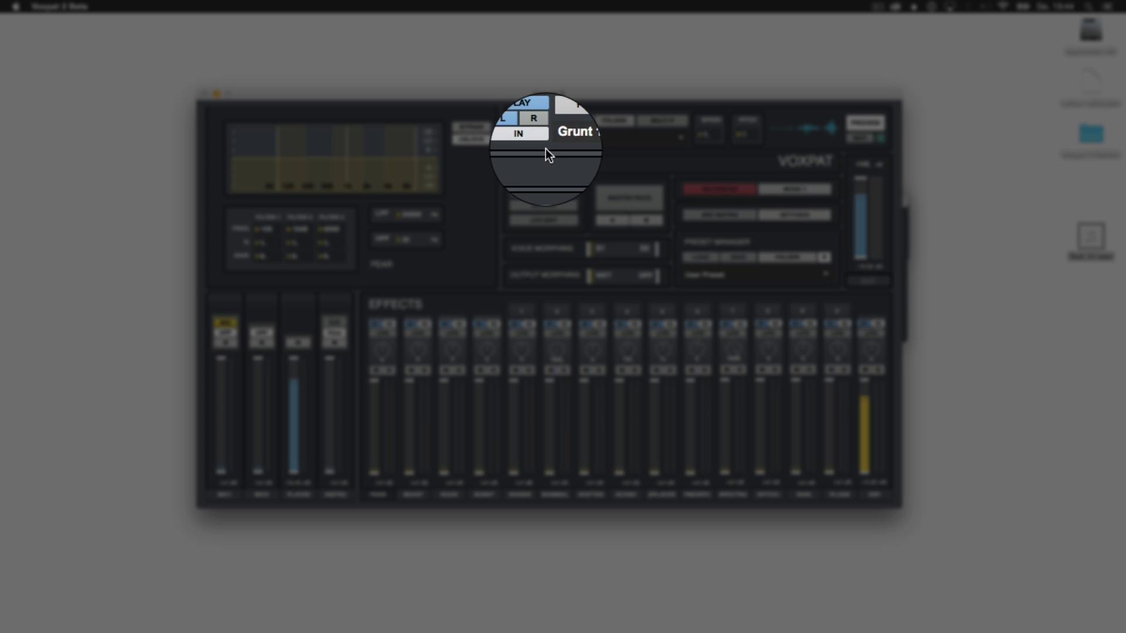
- Switch the player's routing to OUT and back to IN
left_click(540, 142)
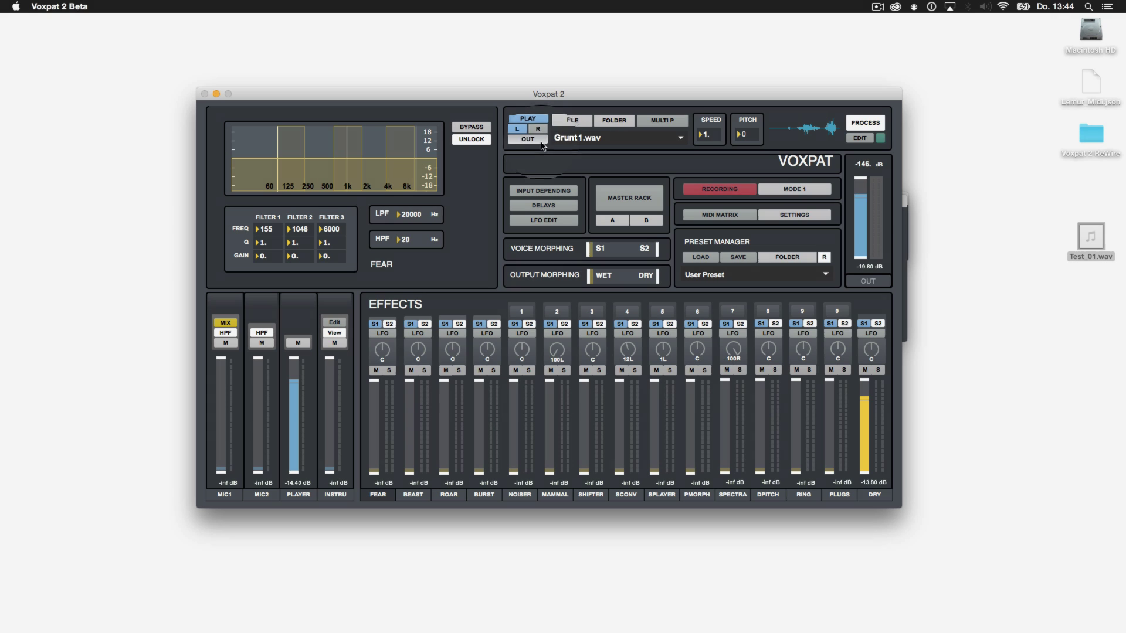
left_click(540, 142)
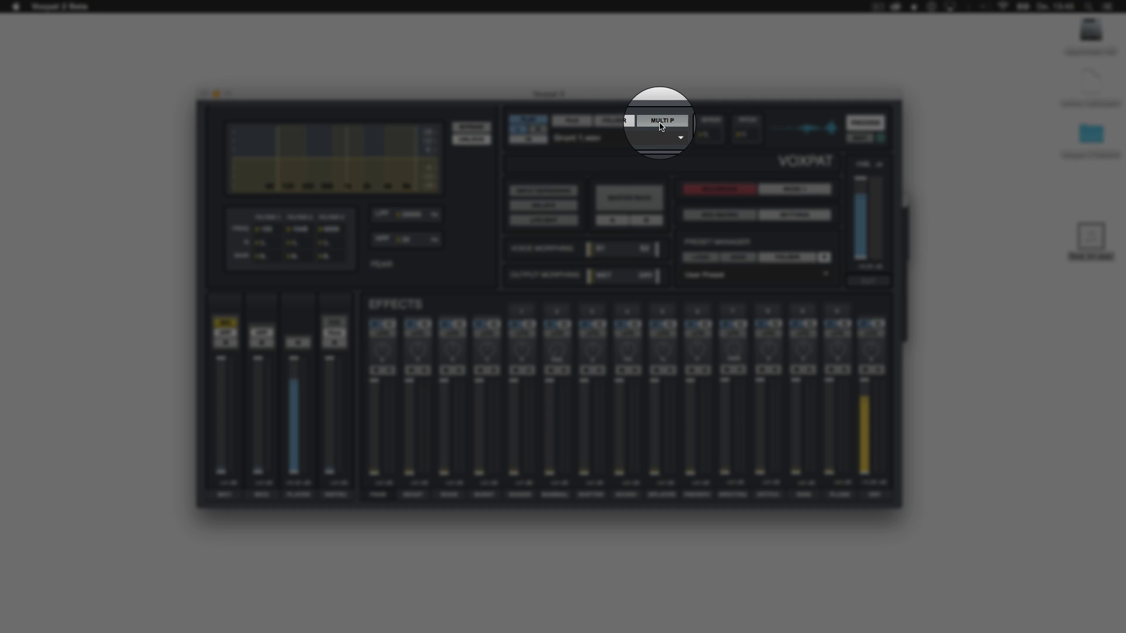
- Open the multi player and load Test_01.wav from the desktop into its second player
left_click(661, 123)
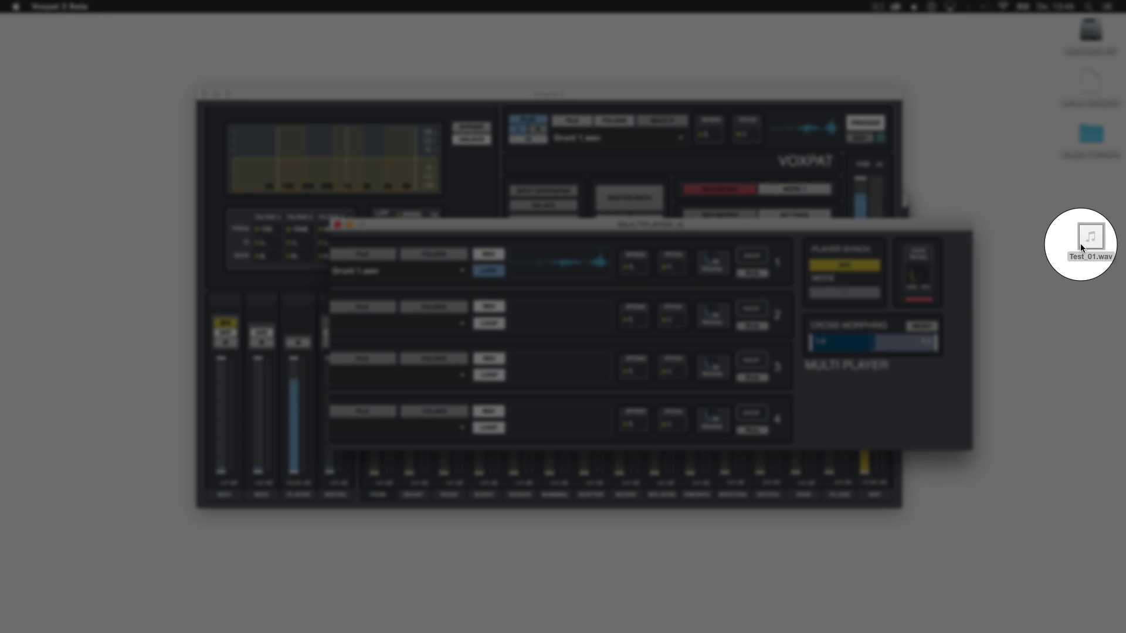
left_click_drag(1080, 244, 751, 312)
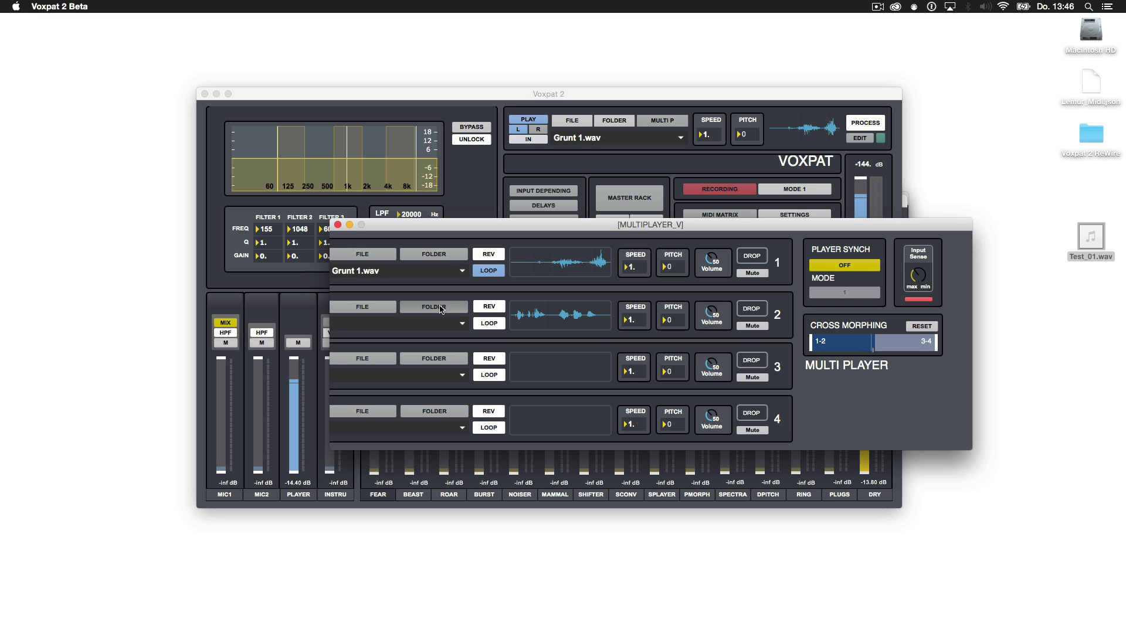
- Load the Voices_Clean folder into the second player of the multi player and look through its file list
left_click(439, 308)
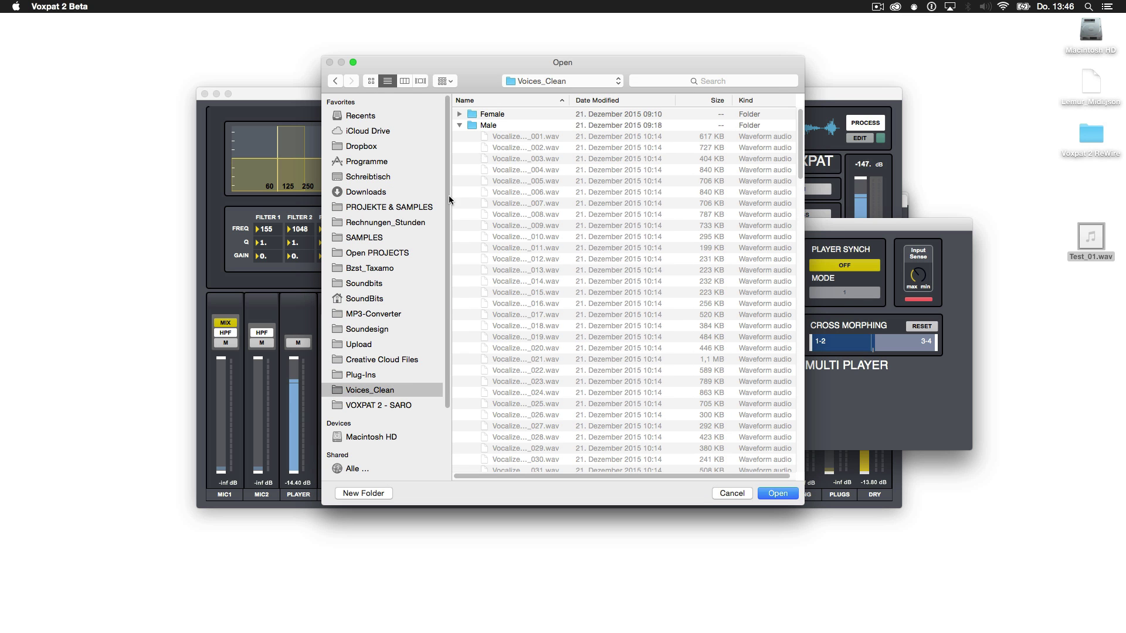
key("Return")
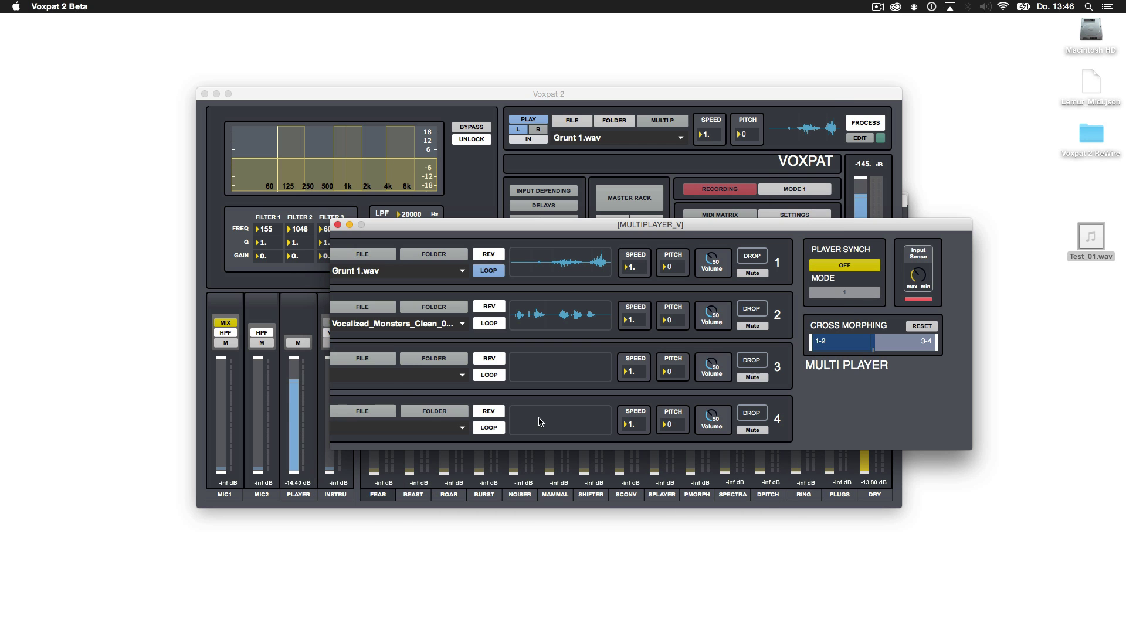
left_click(403, 324)
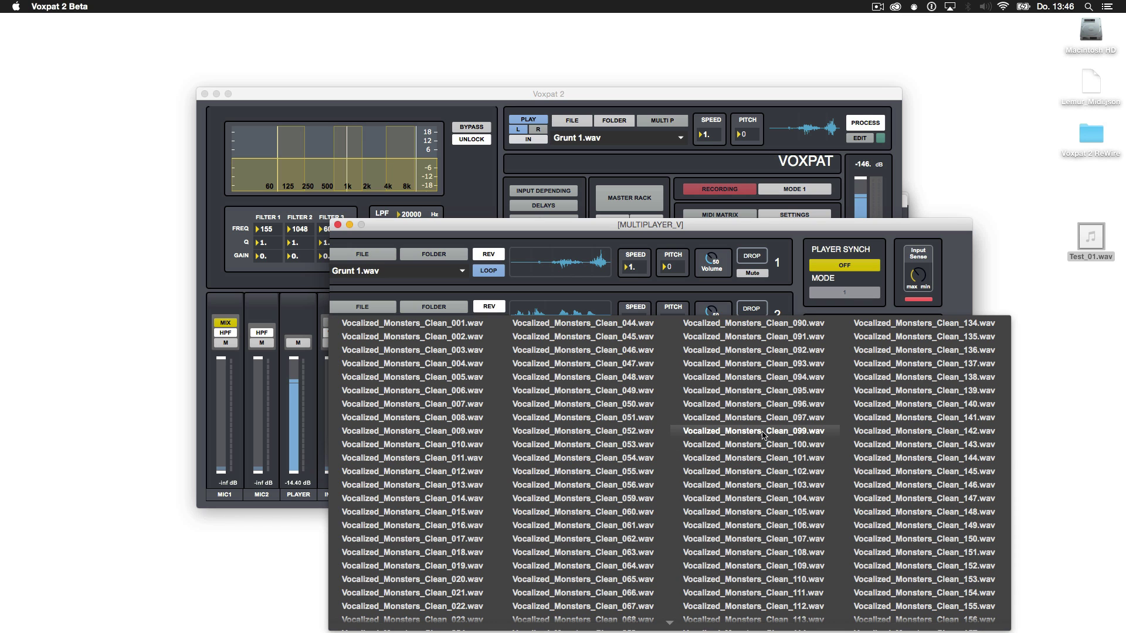
left_click(620, 314)
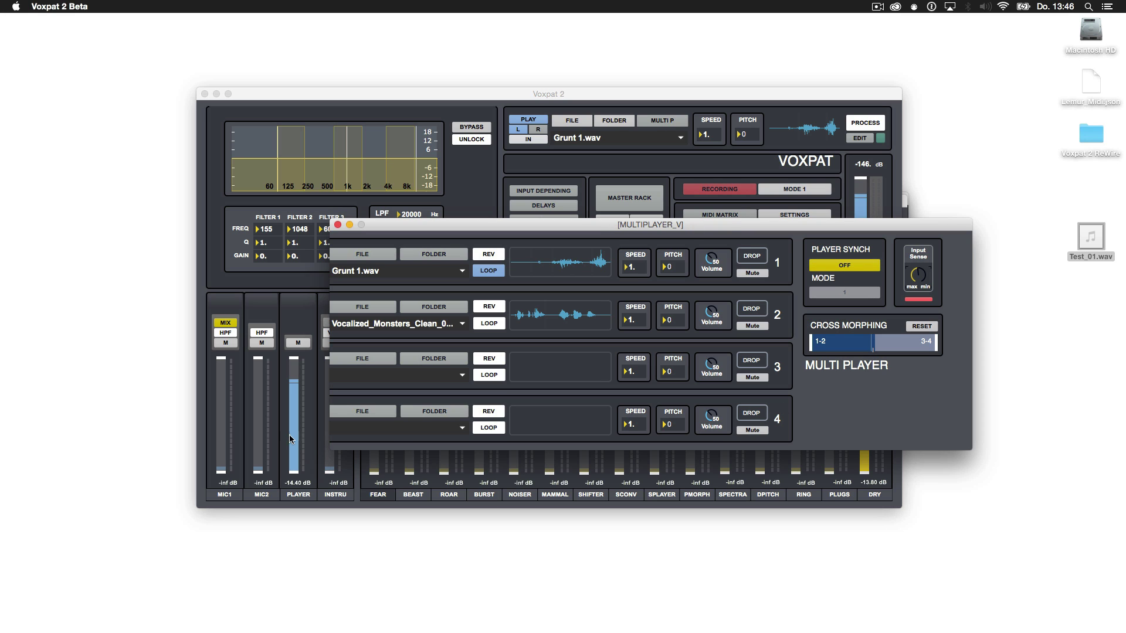
- Audition the loaded multi player sounds together by switching Player Synch on and off again
left_click(852, 270)
left_click(852, 270)
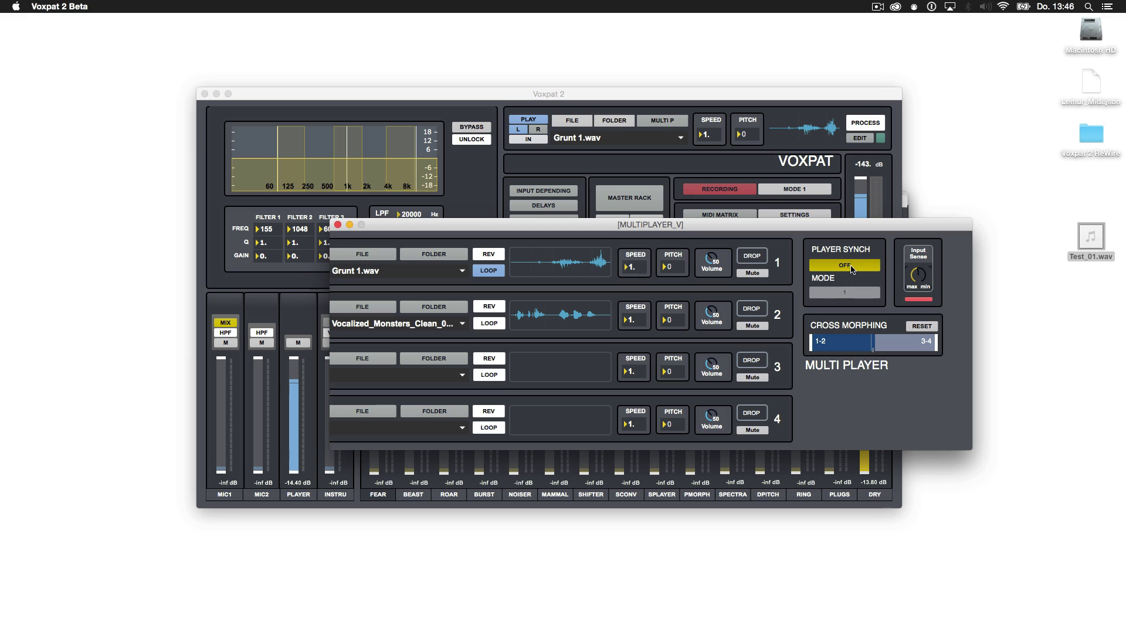
left_click(851, 269)
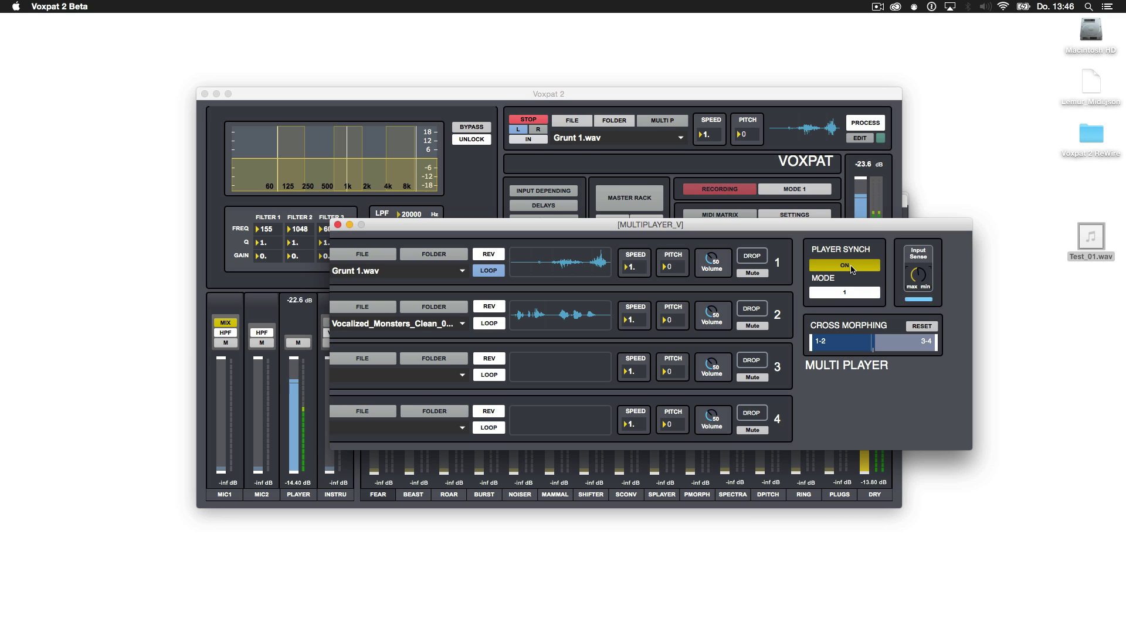
left_click(851, 269)
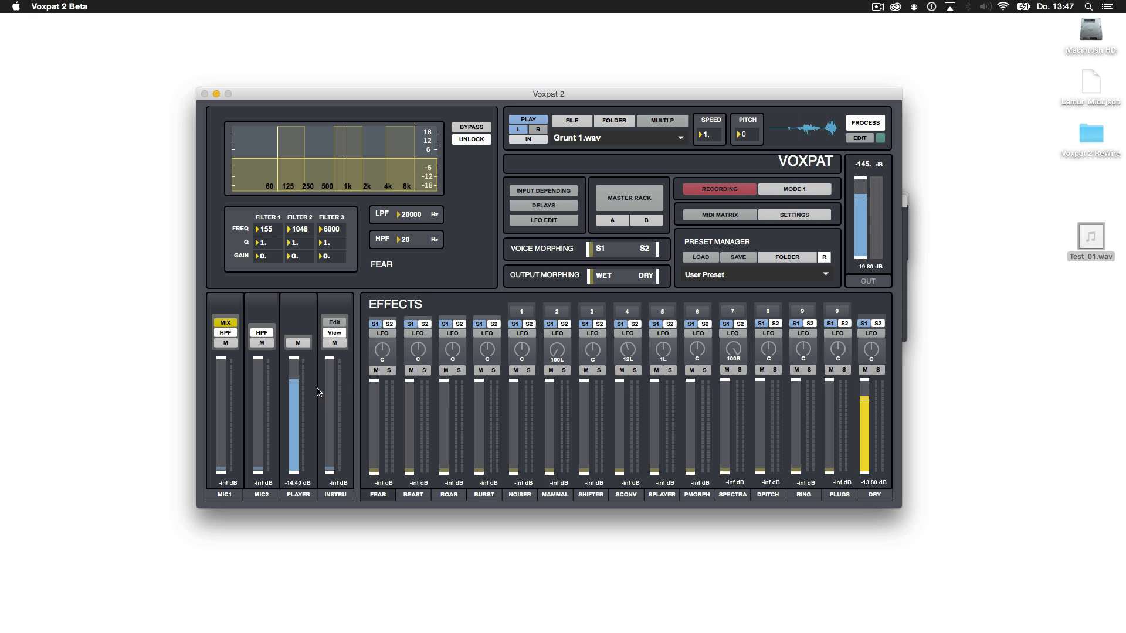
- Load the Absynth 5 Stereo plug-in as the instrument input and set its MIDI device to Arturia MINILAB
left_click(334, 323)
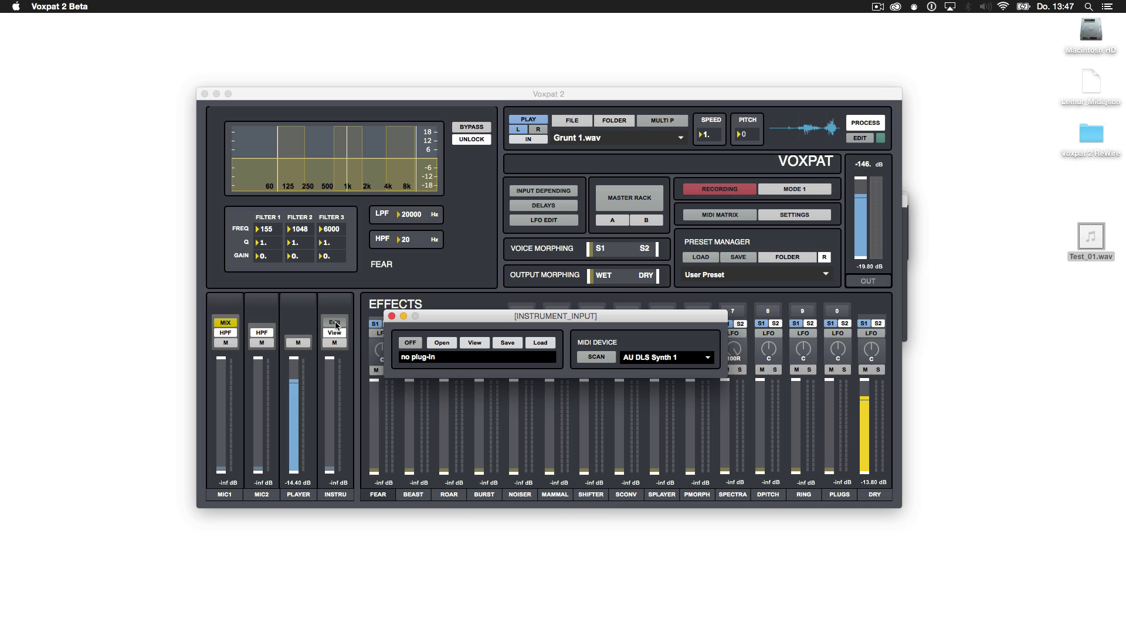
left_click(442, 342)
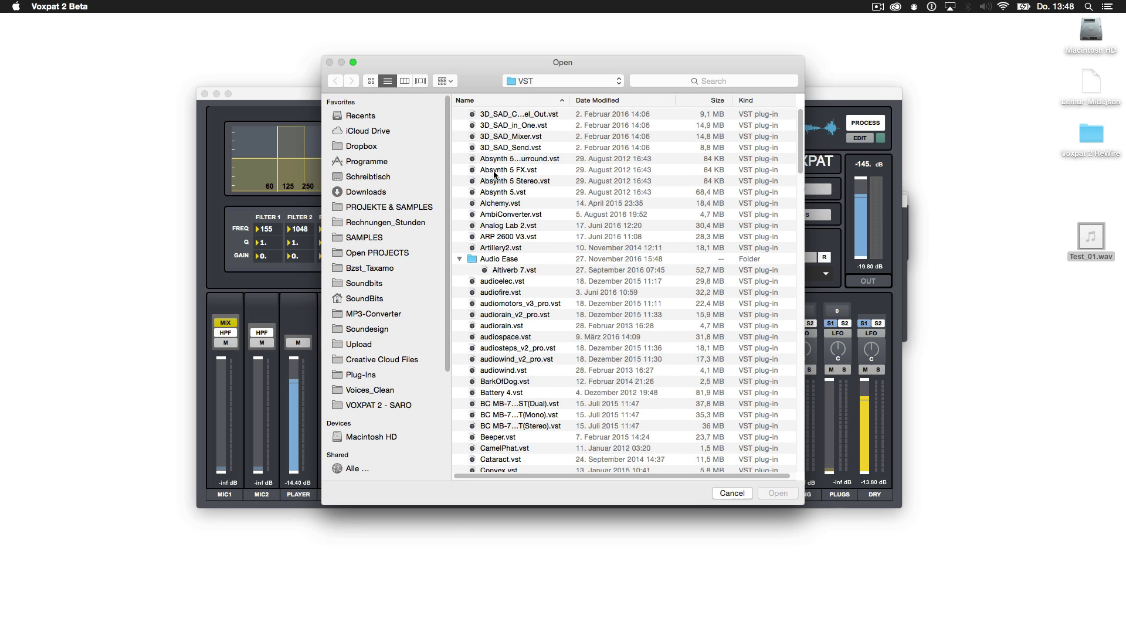
double_click(516, 181)
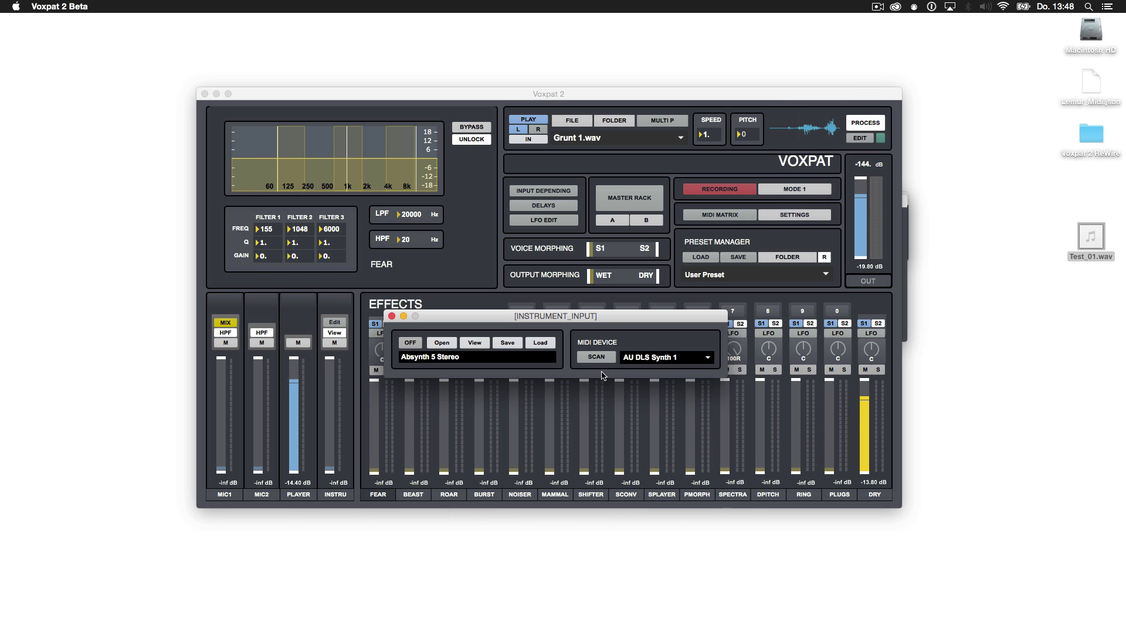
left_click(638, 359)
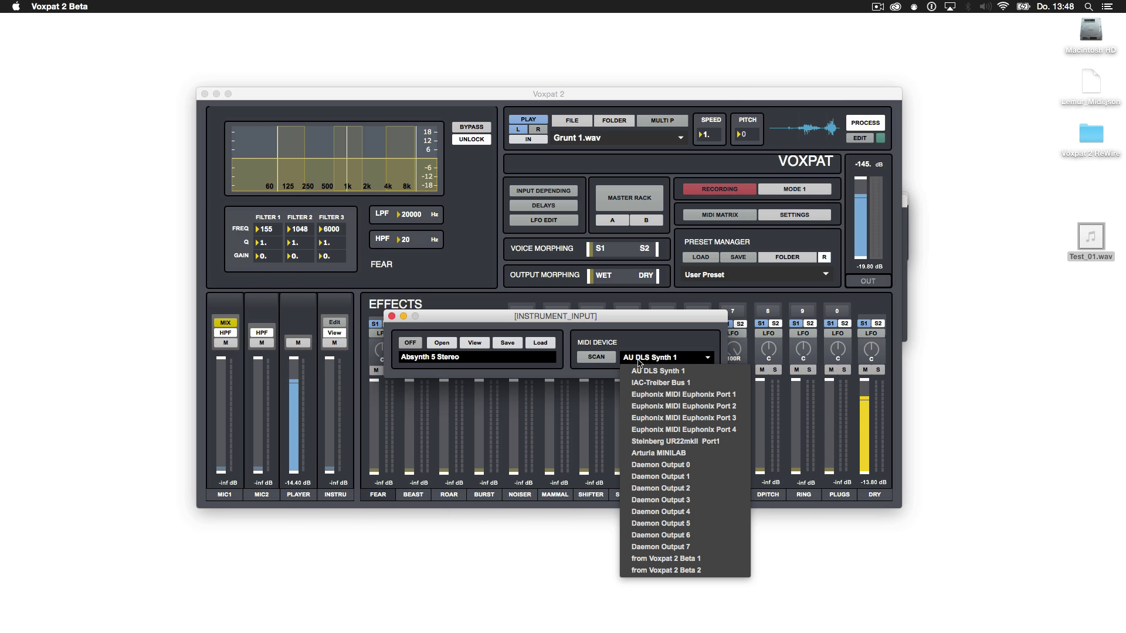
left_click(680, 453)
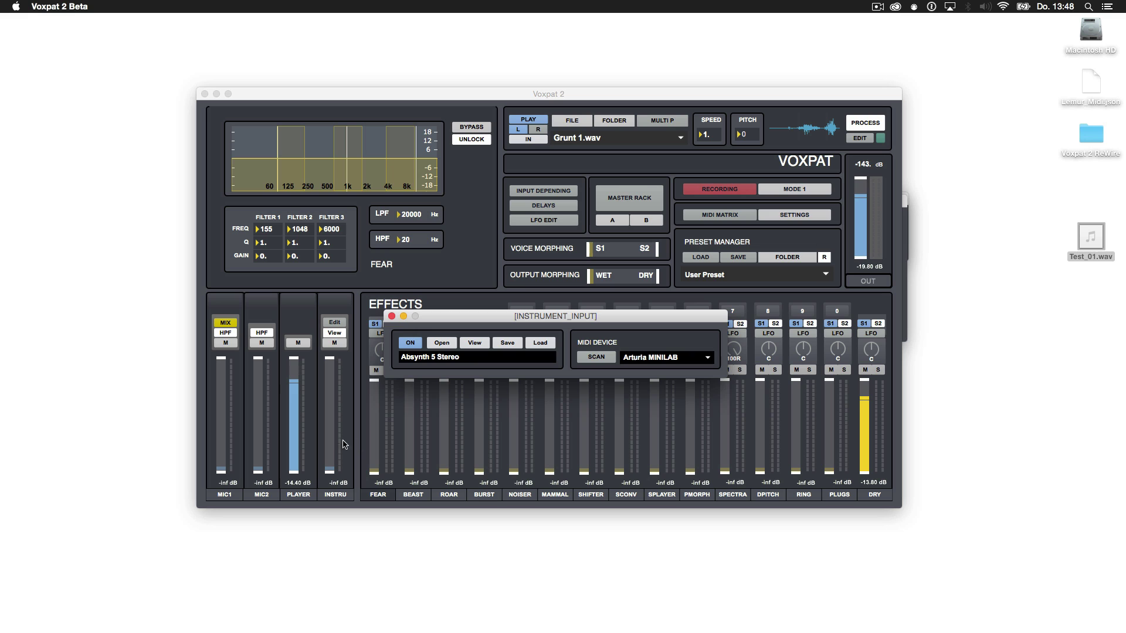
- Raise the INSTRU channel to -10.20 dB and open the view of its instrument plug-in
left_click_drag(328, 439, 329, 376)
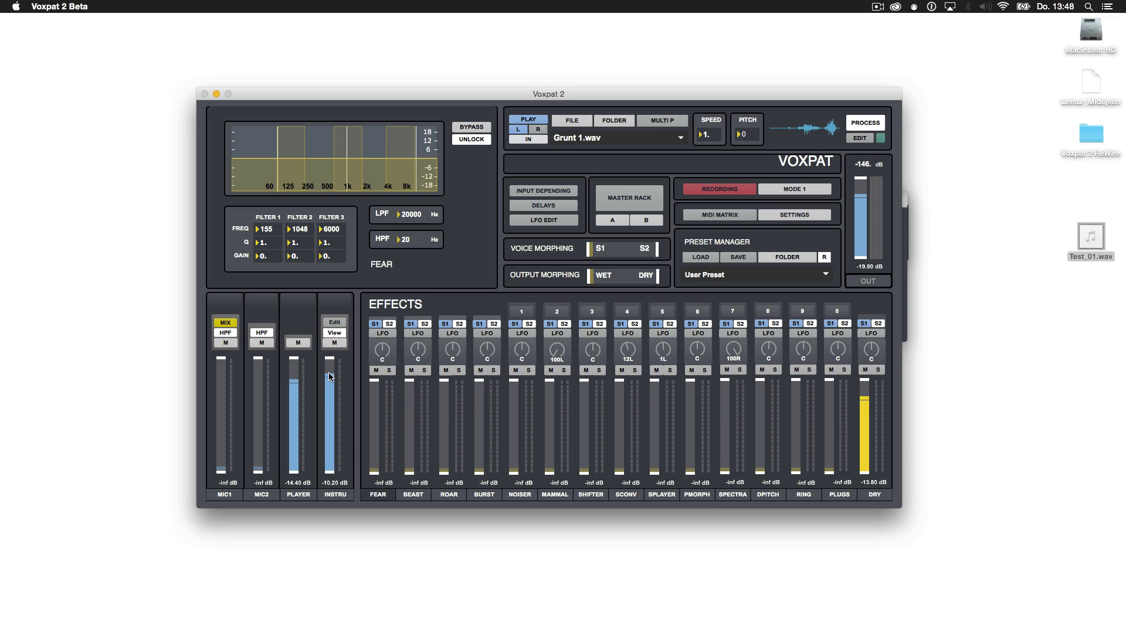
left_click(336, 333)
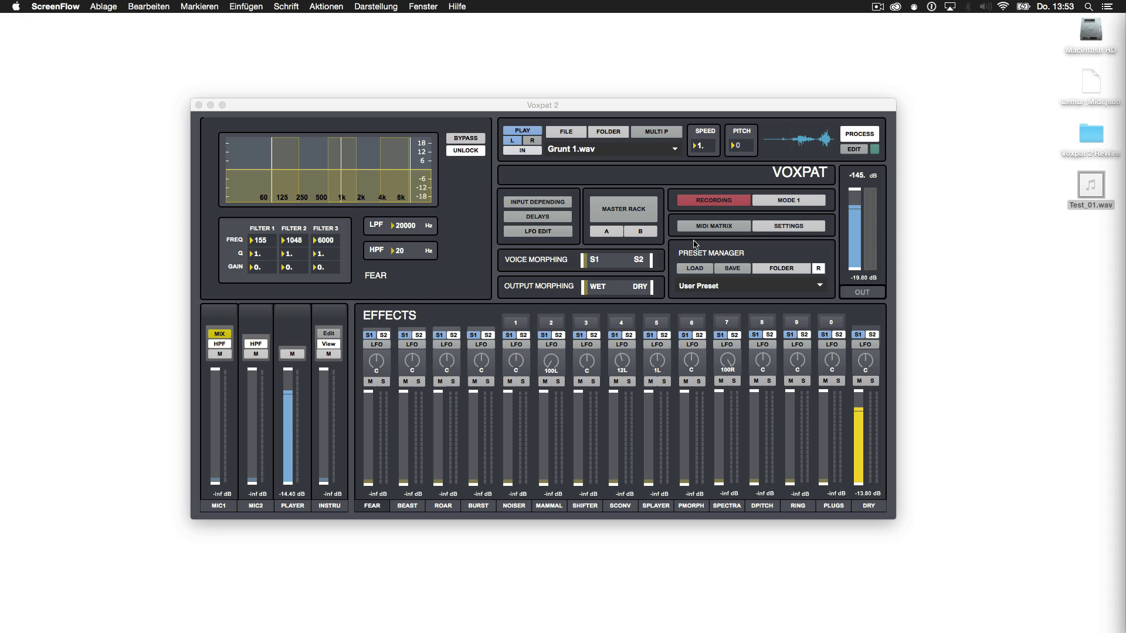
- Open the MIDI matrix and select Arturia MINILAB as its controller device
left_click(701, 228)
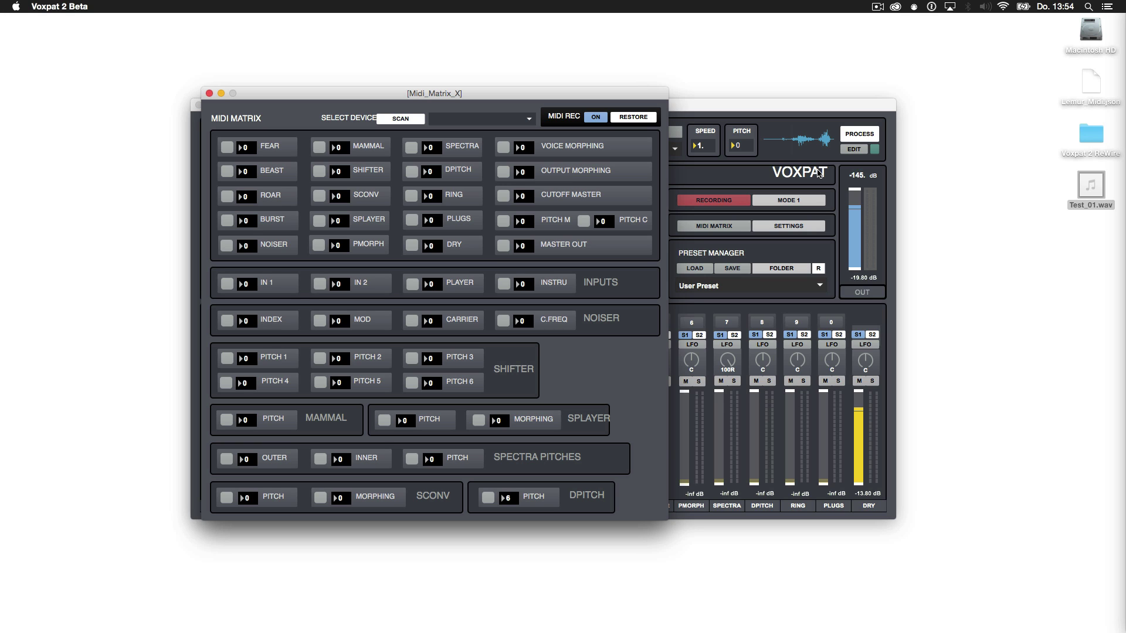
left_click(418, 120)
left_click(431, 120)
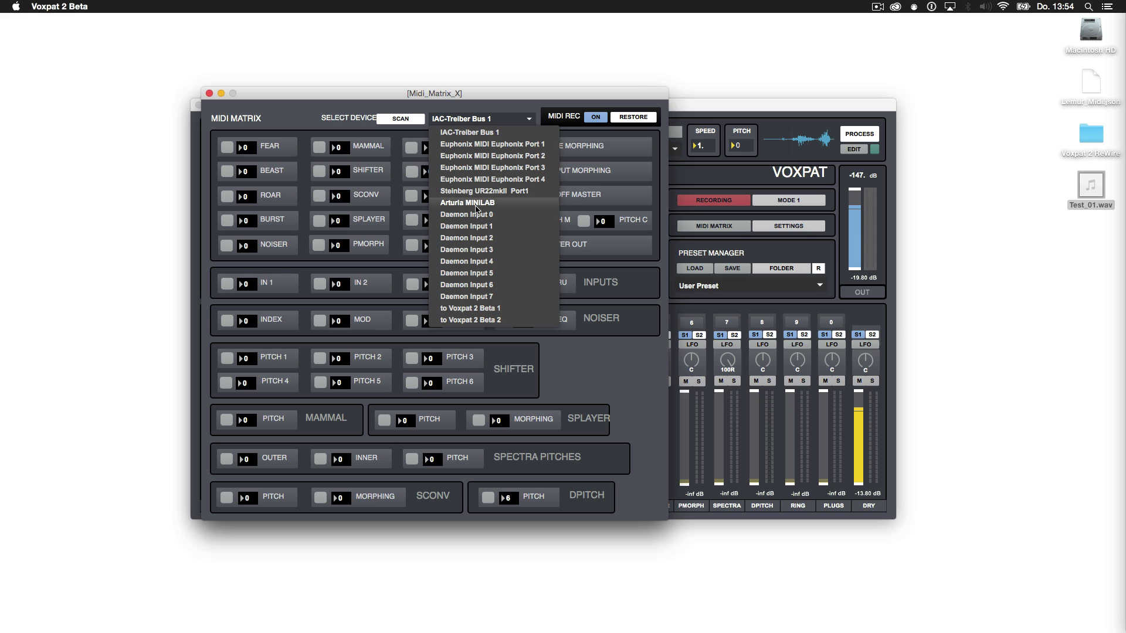
left_click(498, 203)
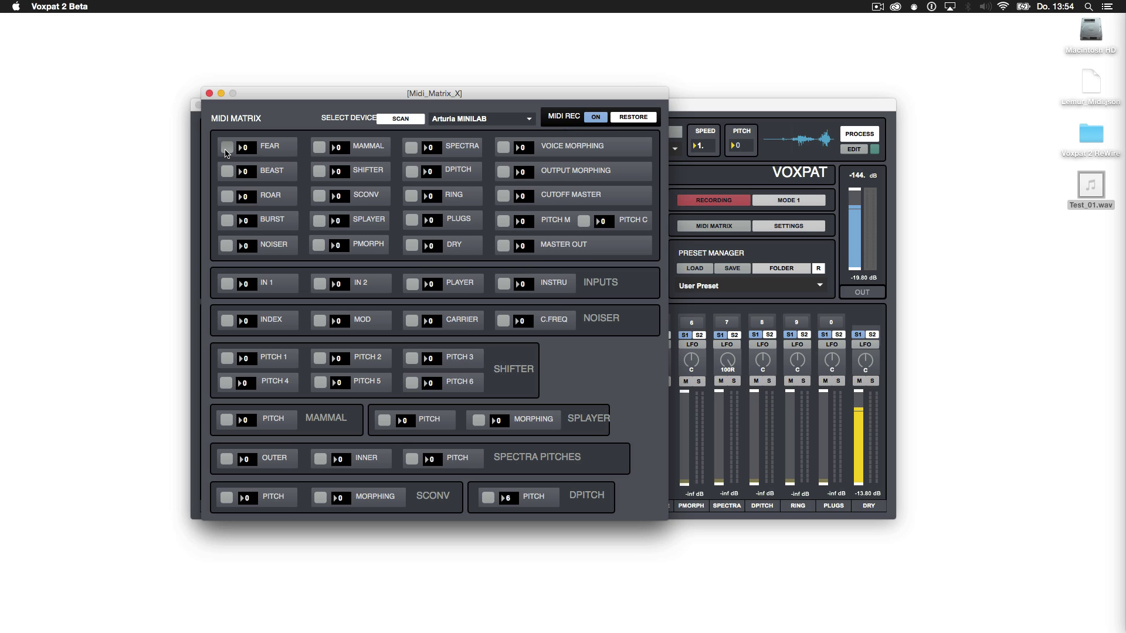
- Arm the MIDI assignments for FEAR, BEAST, ROAR, BURST, NOISER, MAMMAL, SHIFTER, SCONV, SPLAYER, SPECTRA, DPITCH, RING, PLUGS and DRY
left_click(227, 150)
left_click(226, 172)
left_click(226, 196)
left_click(226, 221)
left_click(226, 245)
left_click(319, 147)
left_click(319, 172)
left_click(319, 196)
left_click(318, 223)
left_click(412, 147)
left_click(412, 171)
left_click(412, 196)
left_click(409, 221)
left_click(411, 246)
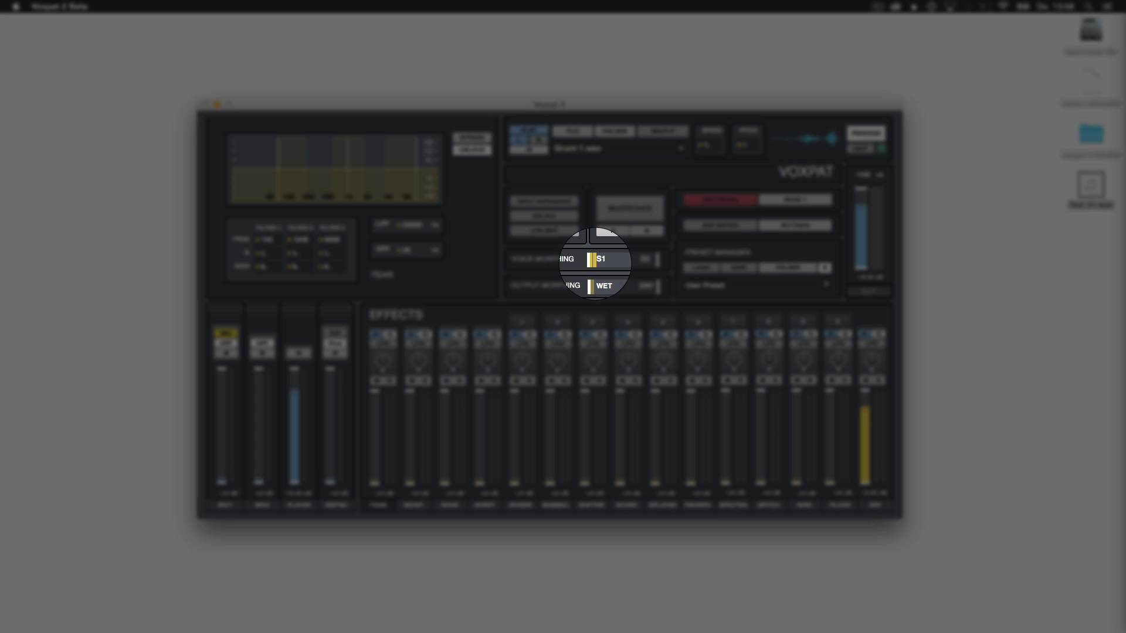
- Try the voice morphing control and return it to S1
mouse_move(593, 259)
left_mouse_down()
mouse_move(657, 259)
mouse_move(591, 259)
left_mouse_up()
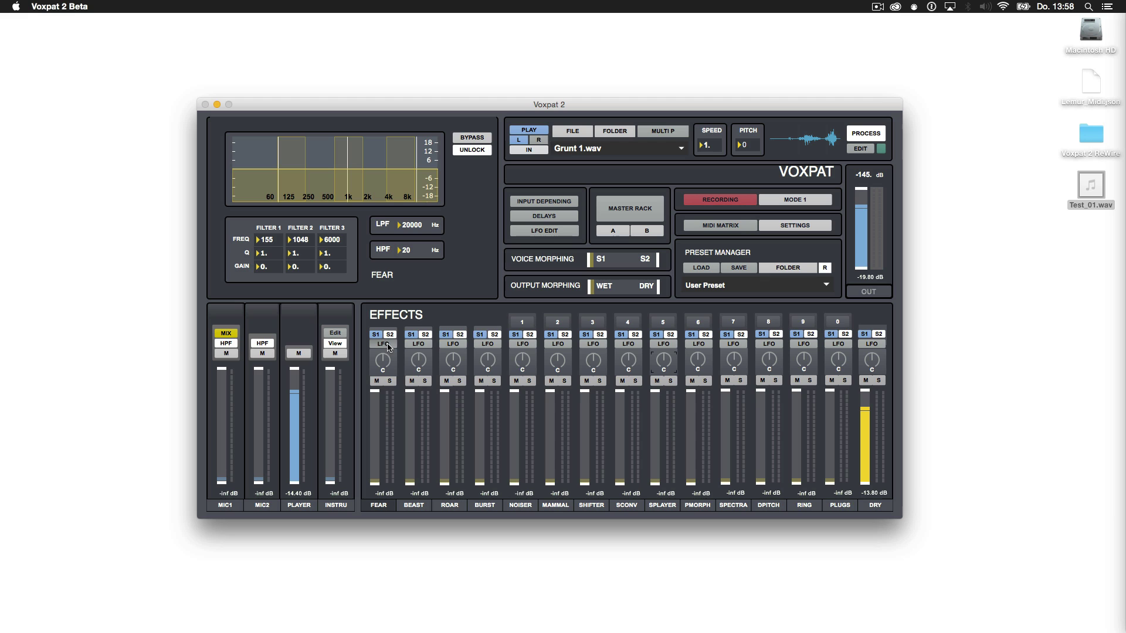
- Toggle the LFO of the FEAR effect and open the LFO editor, placing its window over the mixer
left_click(390, 347)
left_click(544, 231)
left_click_drag(701, 266, 465, 274)
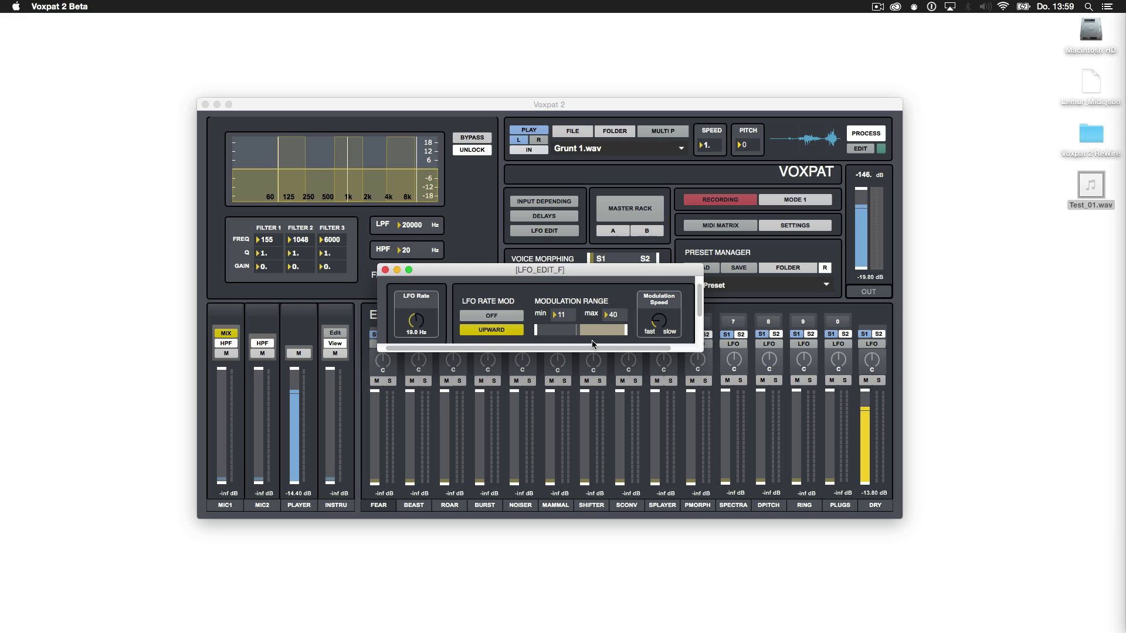
- Close the LFO editor and try the FEAR effect's LFO switch and fader, raising its level to about -22 dB
left_click(384, 270)
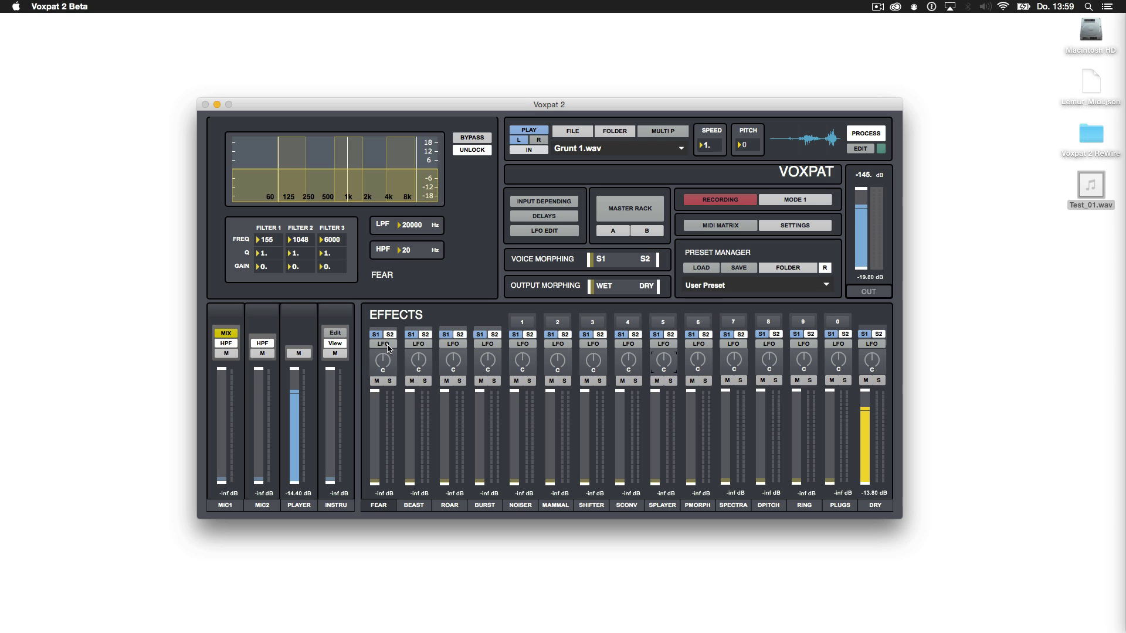
left_click(388, 346)
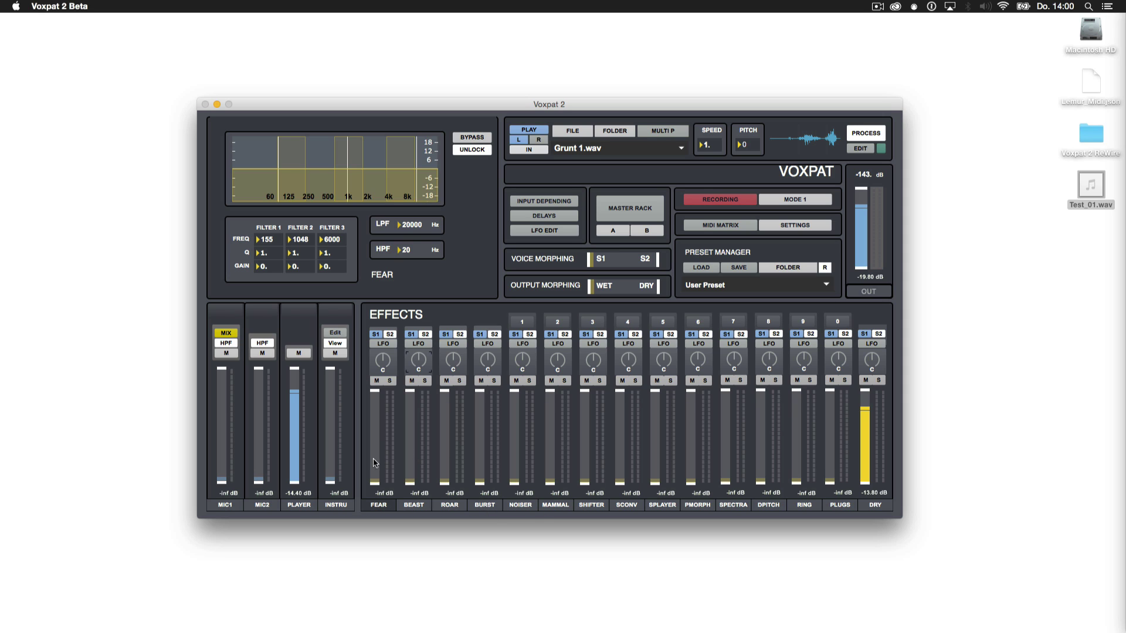
left_click_drag(373, 468, 374, 417)
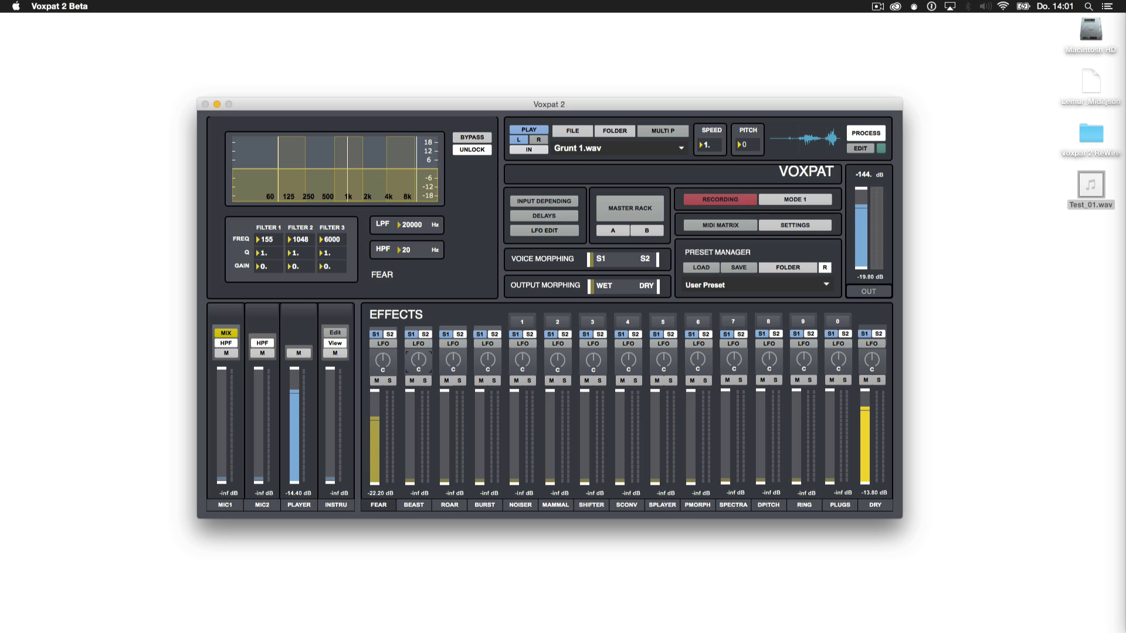
- Load Grunt 10.wav into the player and play it through the DRY channel
left_click(586, 148)
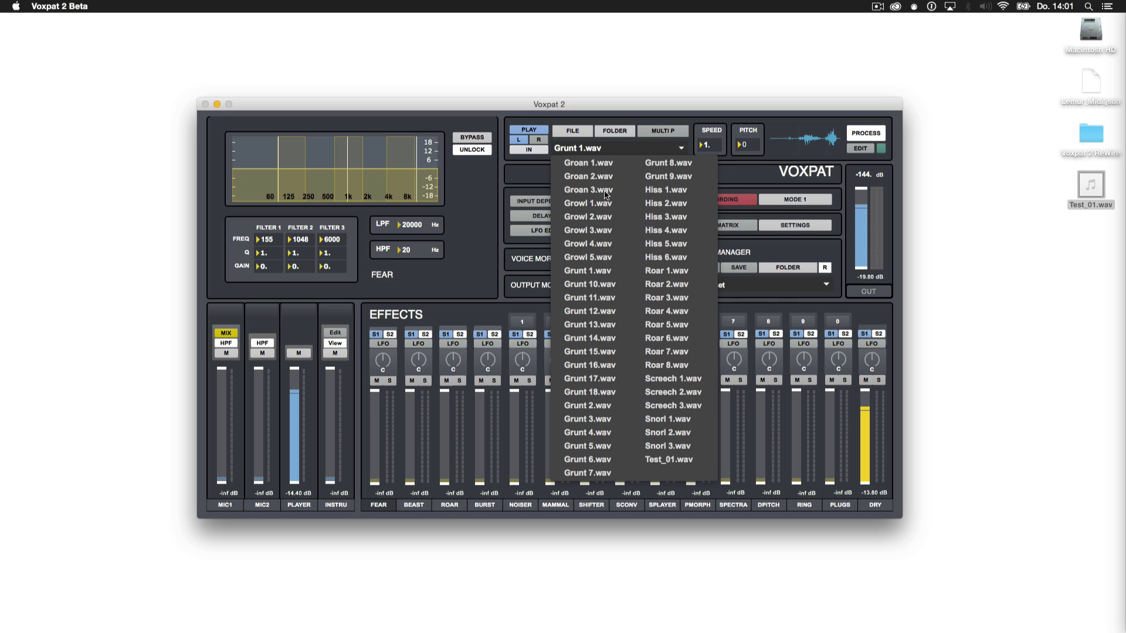
left_click(585, 285)
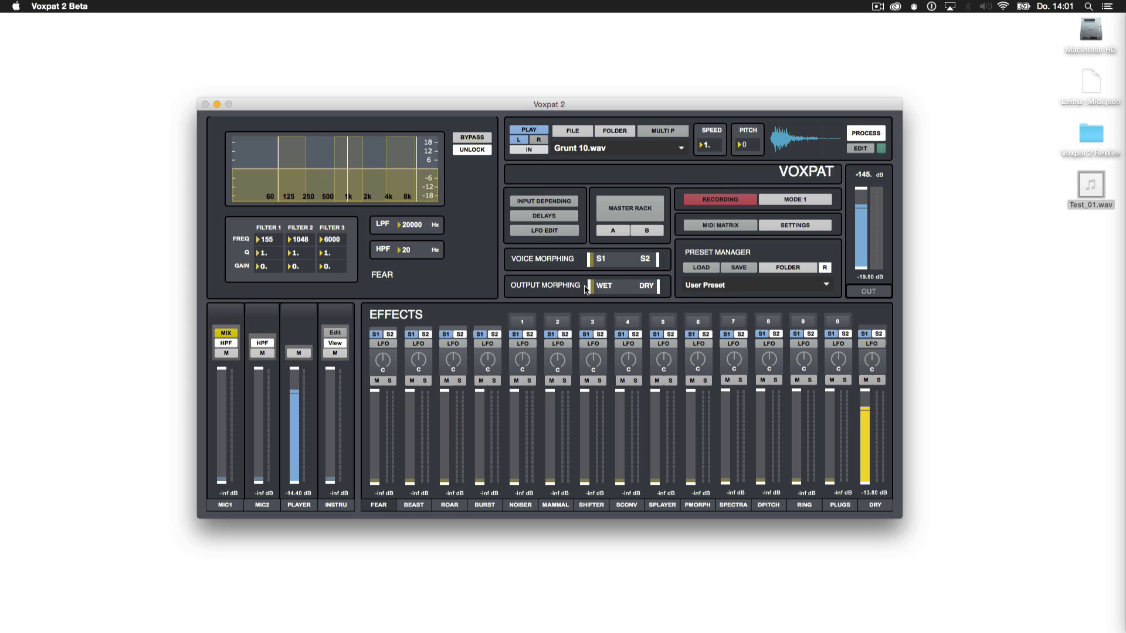
left_click(518, 130)
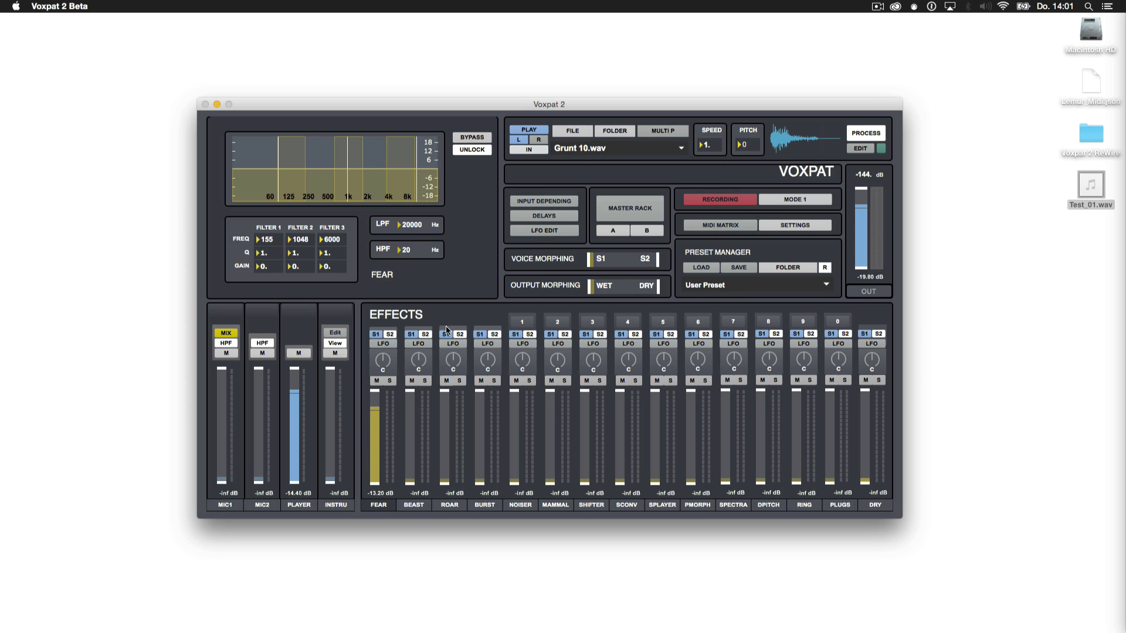
- Audition the loaded sample through FEAR at about -13 dB, BEAST and ROAR at about -11 dB, and BURST, one effect at a time
left_click(519, 131)
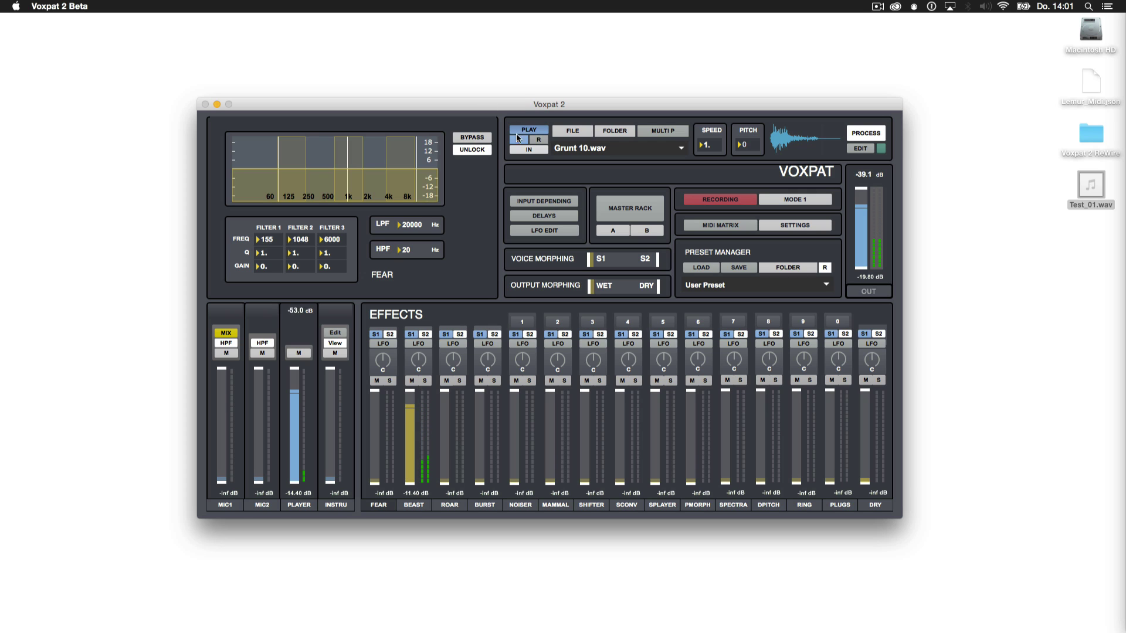
left_click(518, 133)
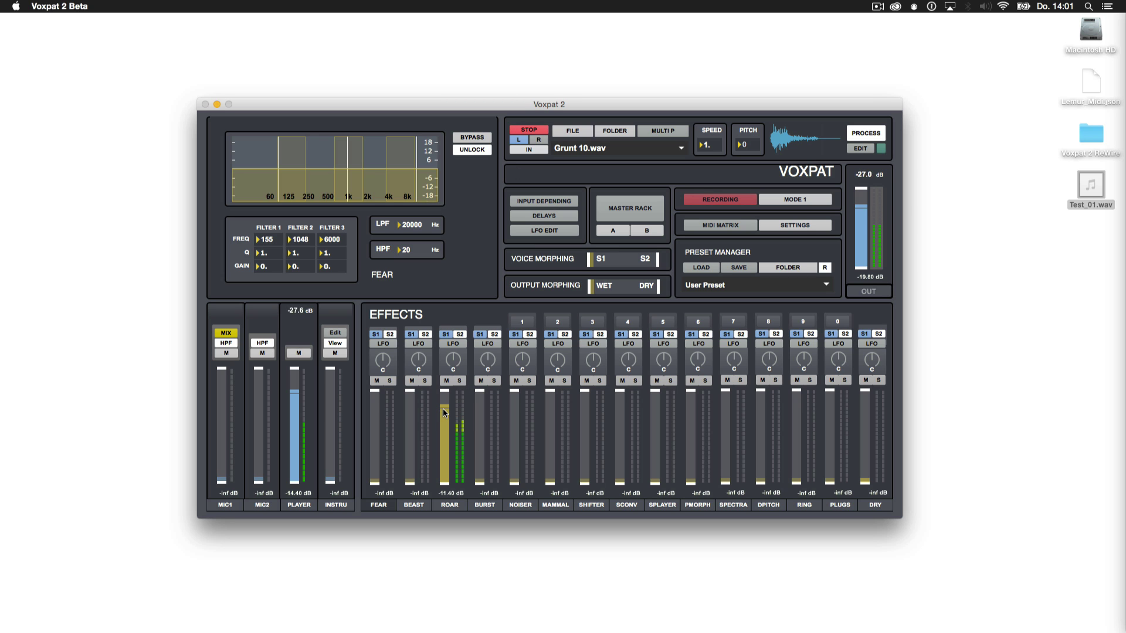
left_click(479, 457)
left_click(526, 132)
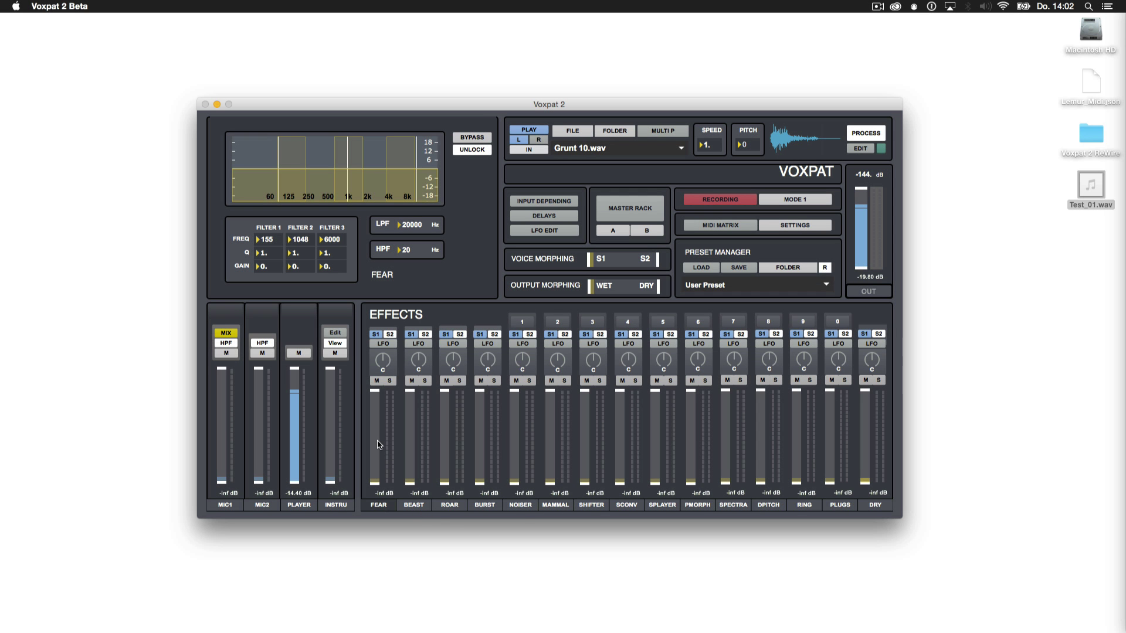
- Play the sample through a layered mix of FEAR, BEAST, ROAR and BURST, bringing FEAR to about -12 dB and BURST to about -7 dB
mouse_move(379, 441)
left_mouse_down()
mouse_move(378, 403)
mouse_move(409, 412)
mouse_move(409, 395)
mouse_move(410, 409)
mouse_move(375, 422)
left_mouse_up()
left_click(528, 130)
left_click_drag(448, 447, 447, 413)
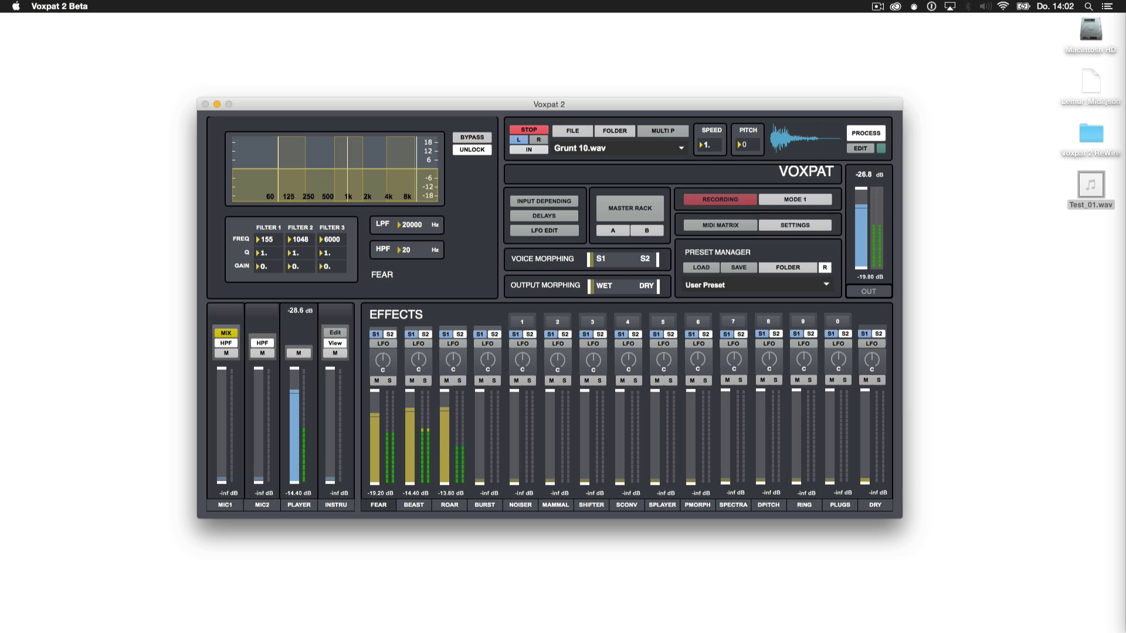
left_click_drag(377, 416, 377, 407)
left_click_drag(480, 433, 479, 401)
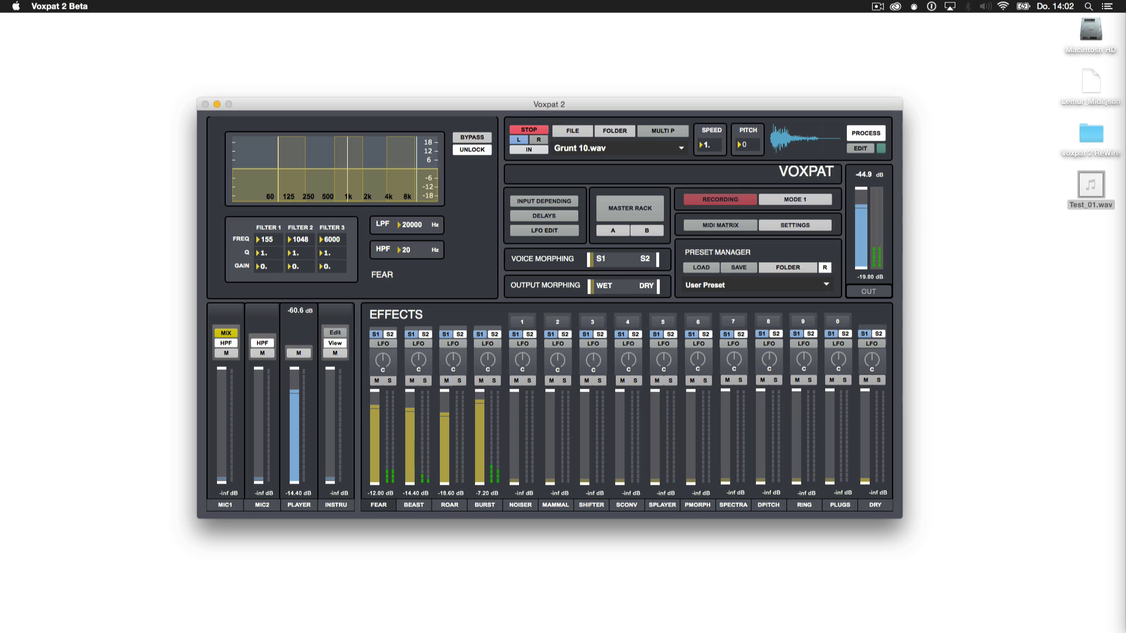
- Reduce BEAST to about -41 dB and FEAR to about -29 dB, and fade all four layered effects down to silence
left_click_drag(408, 405, 445, 439)
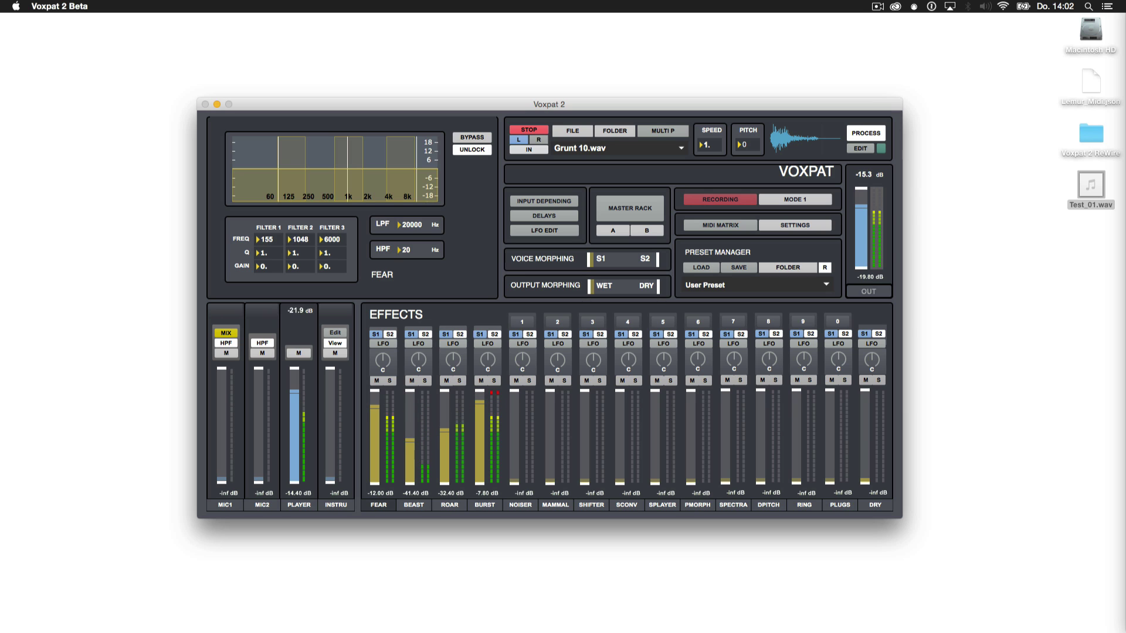
mouse_move(374, 444)
left_mouse_down()
mouse_move(374, 466)
mouse_move(374, 429)
left_mouse_up()
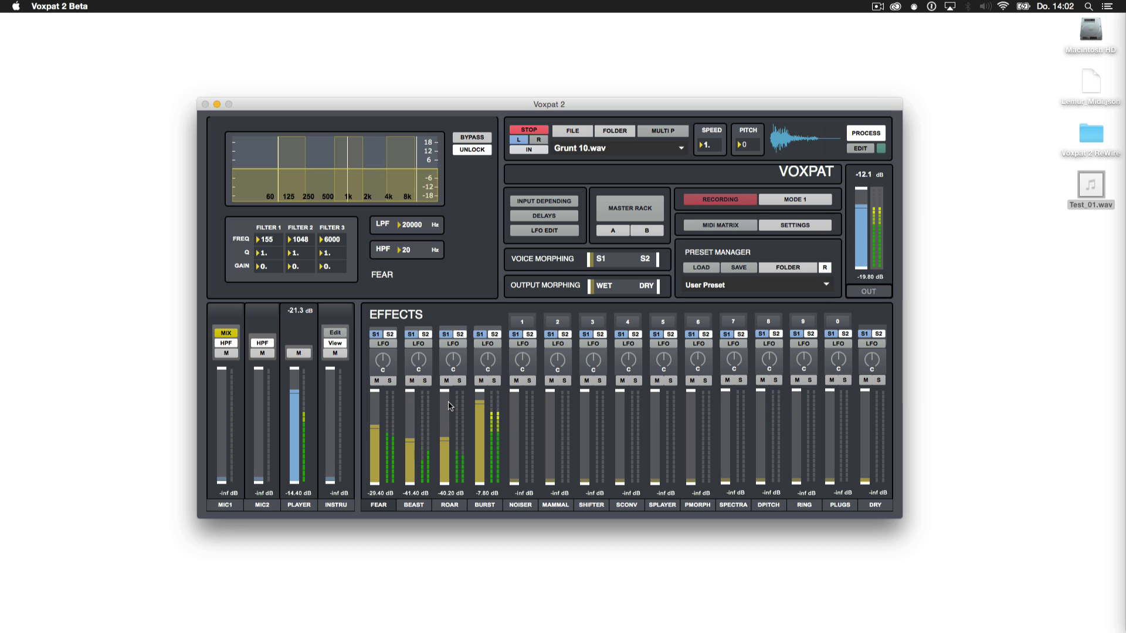
left_click_drag(444, 438, 444, 462)
left_click_drag(479, 411, 444, 484)
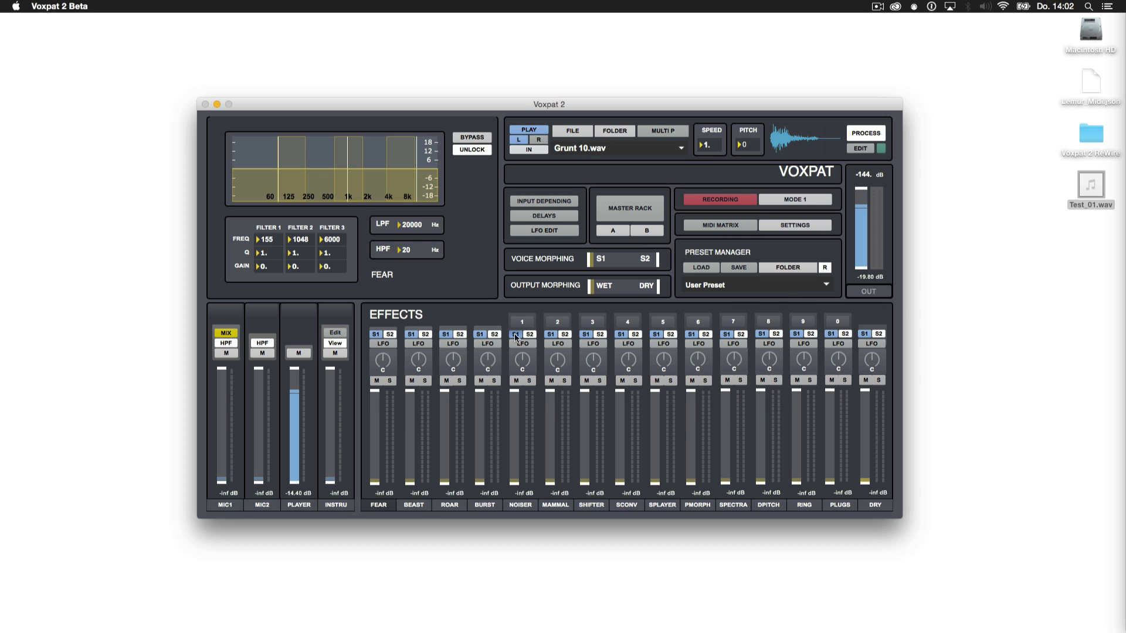
- Select the NOISER effect, view its editor, and play the sample through it at a level of about -11 dB
left_click(520, 507)
left_click(521, 322)
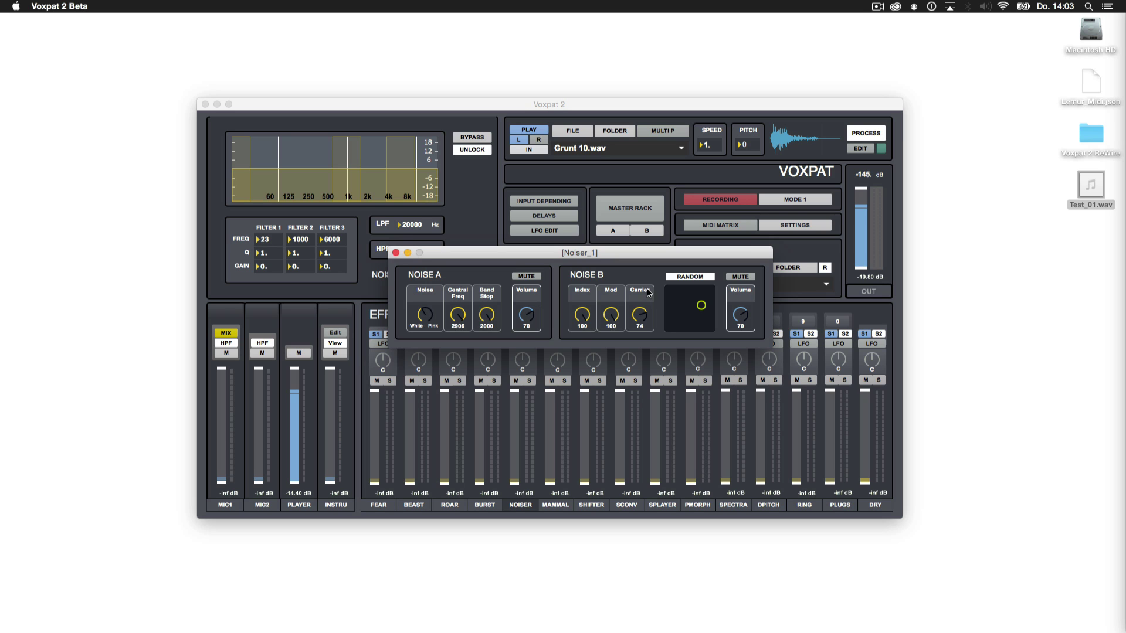
left_click(529, 129)
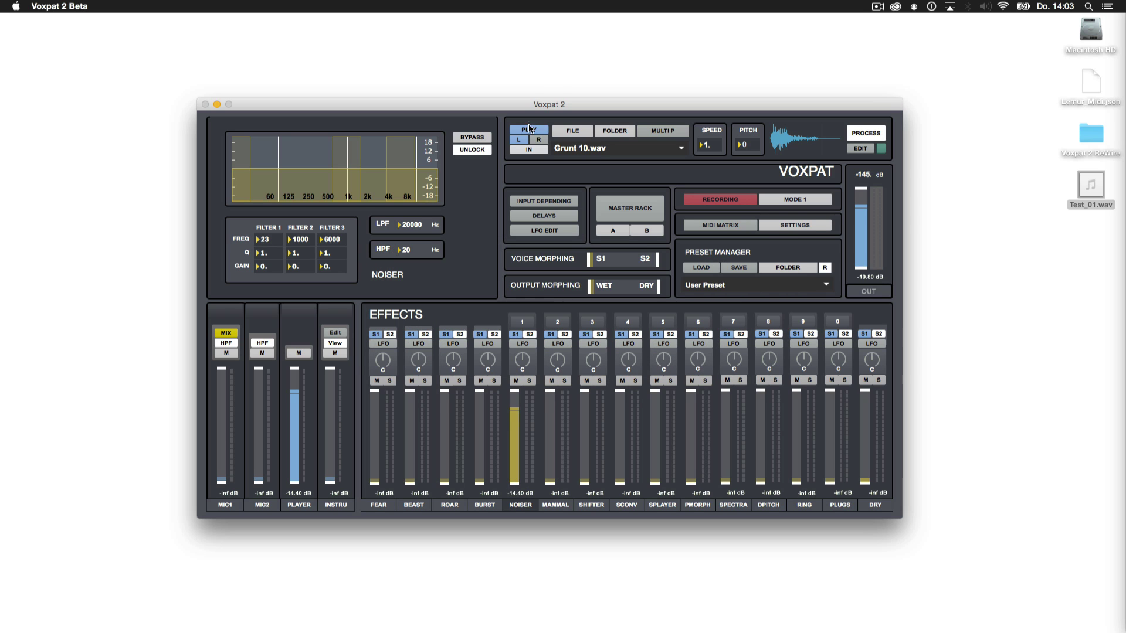
left_click(529, 130)
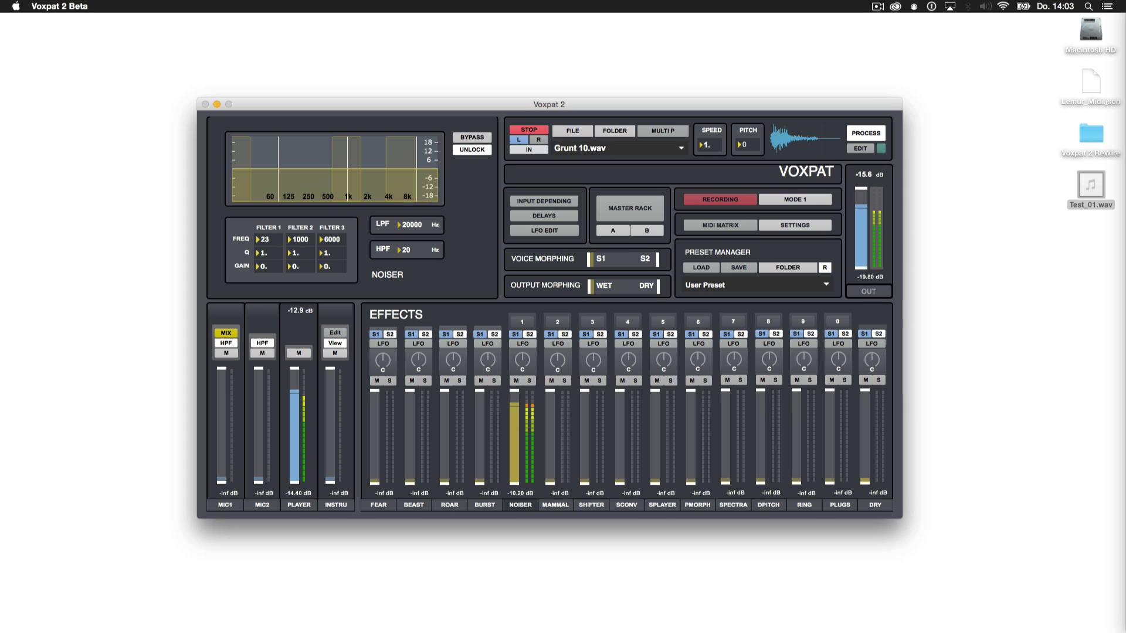
left_click_drag(514, 405, 514, 406)
- Set Noise A's Central Freq to 583 and Noise B's Index to 31 in the Noiser editor, and vary Noise B's Carrier during playback
left_click(522, 322)
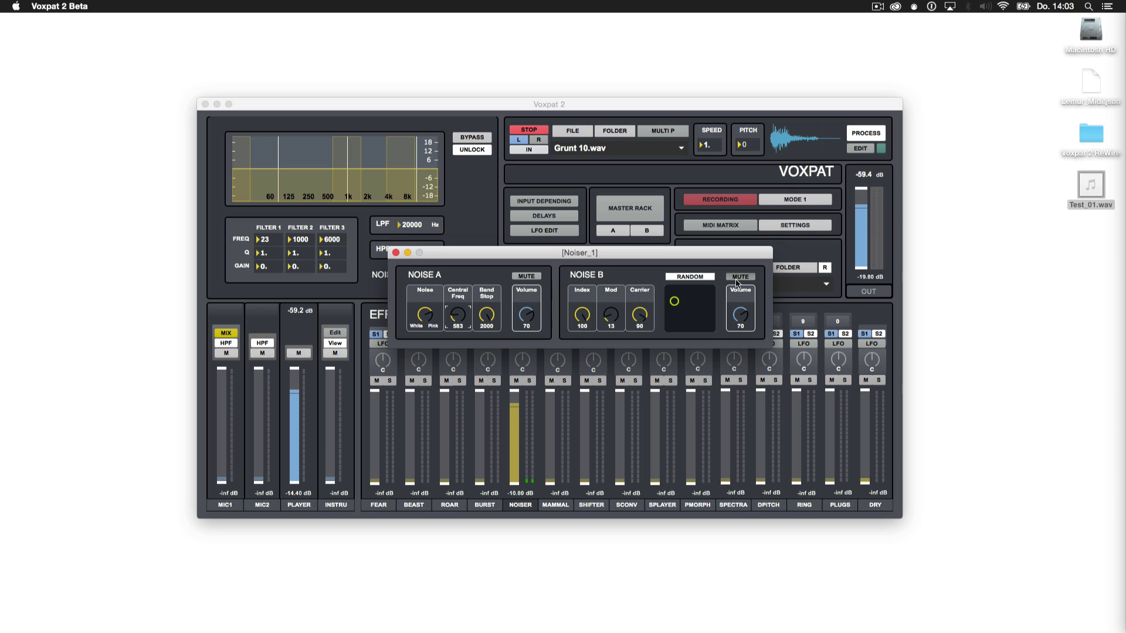
left_click_drag(585, 324, 585, 365)
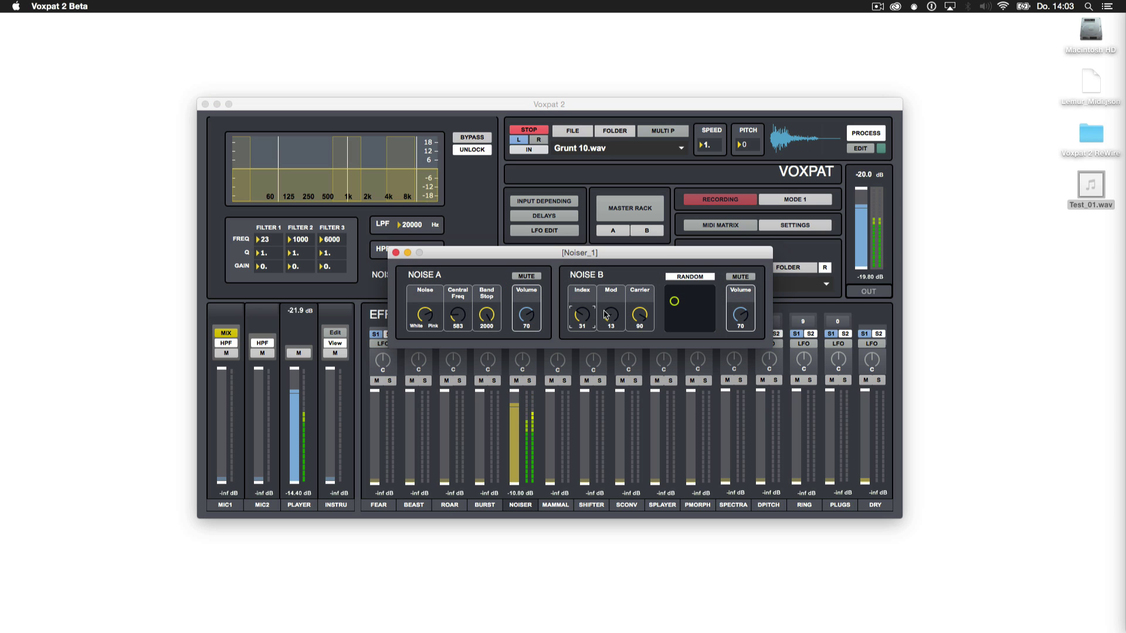
left_click_drag(640, 315, 611, 310)
left_click(511, 420)
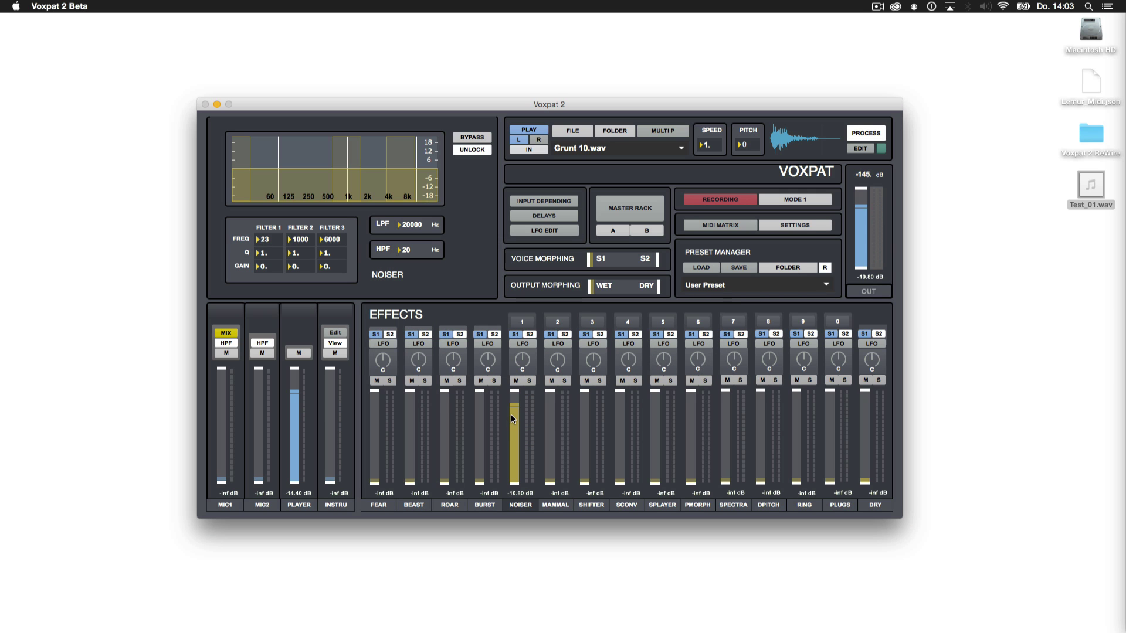
- View the Mammal convolution editor, load Test_01.wav into the player and play it through MAMMAL at about -7 dB
left_click(560, 323)
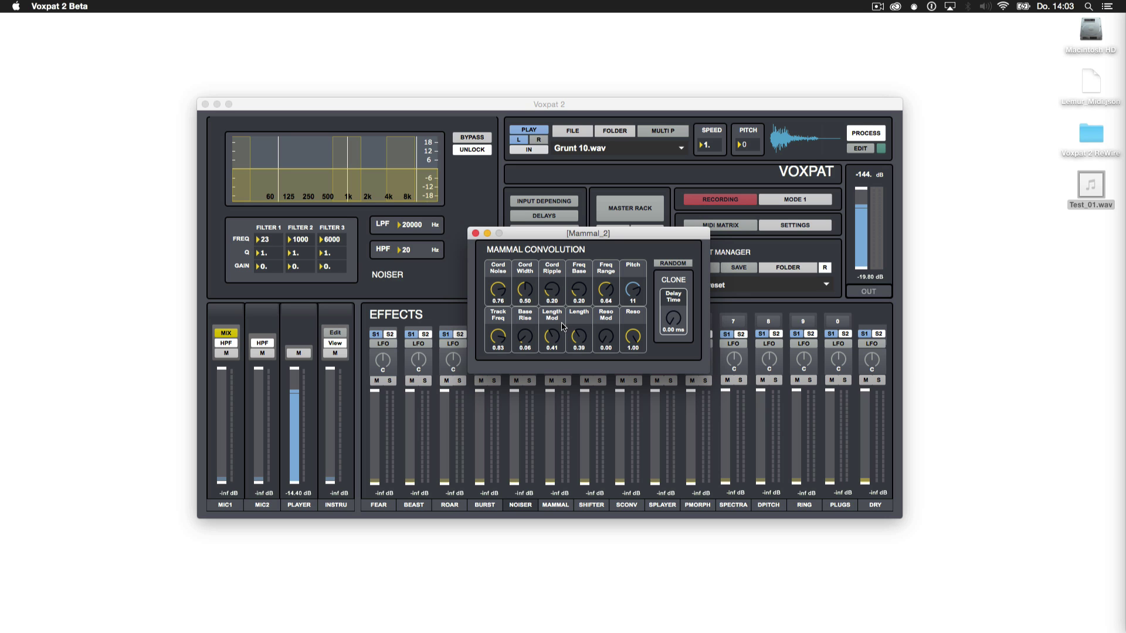
left_click(645, 148)
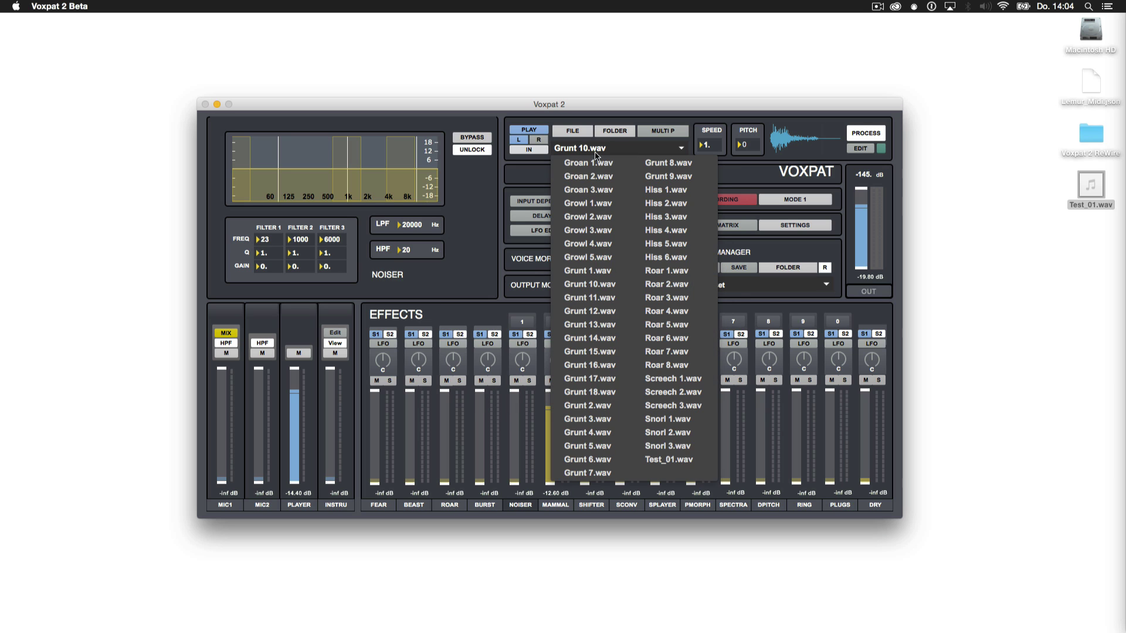
left_click(659, 460)
left_click(528, 130)
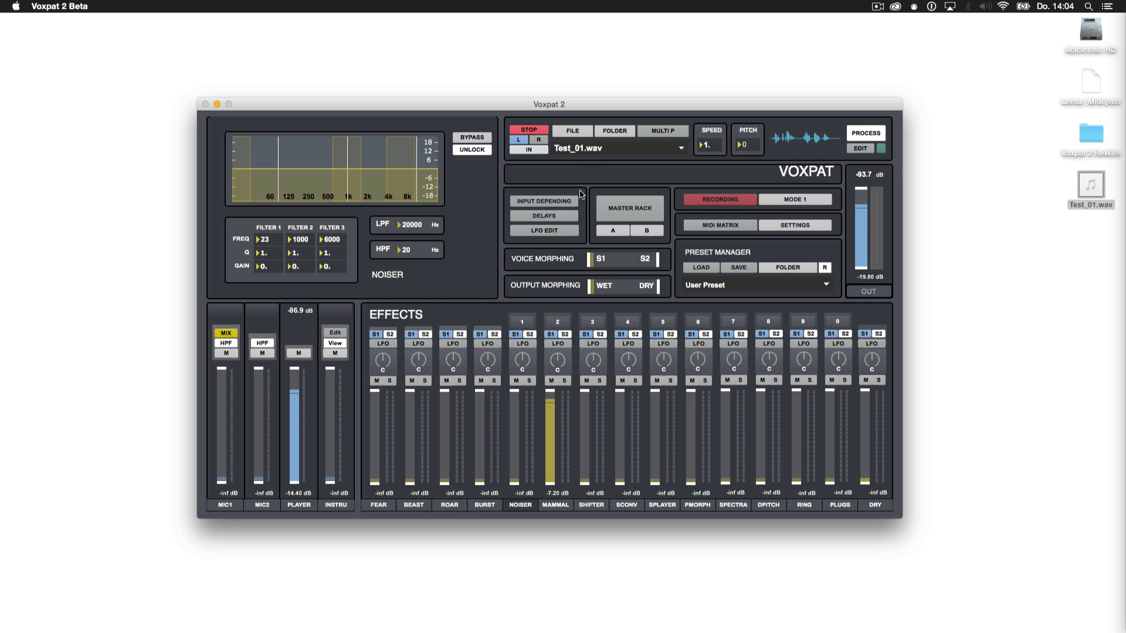
left_click(529, 129)
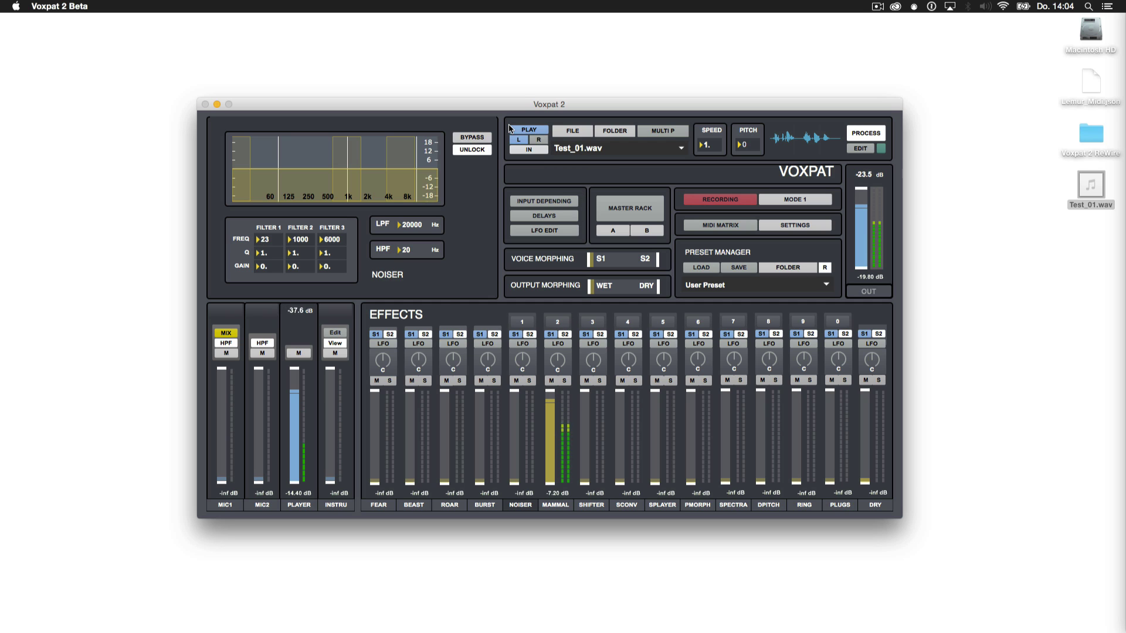
left_click(528, 149)
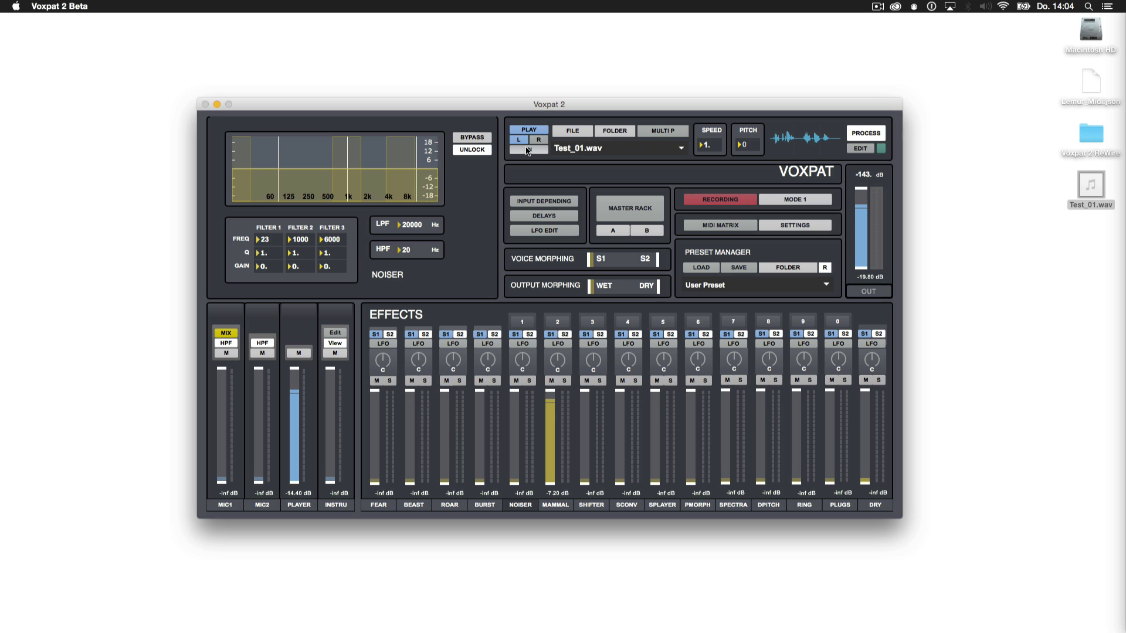
- Open the granular pitch shifter editor, adjust voice 1's pitch, and set the delays of voices 1 and 3 to 100 ms and 280 ms
left_click(592, 323)
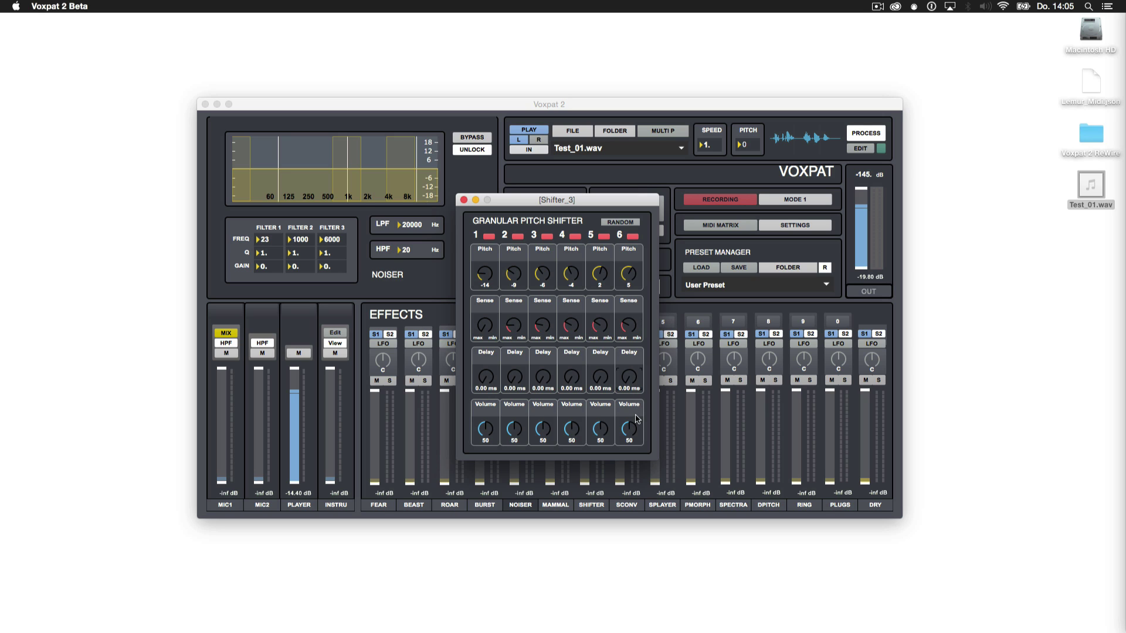
left_click_drag(590, 198, 595, 188)
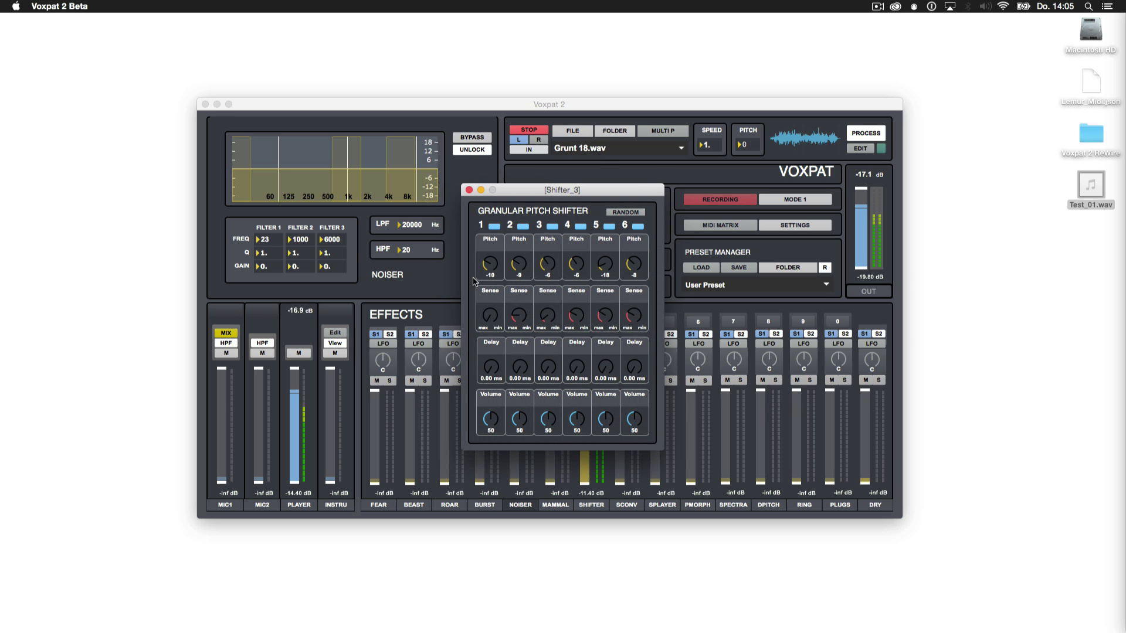
left_click_drag(491, 264, 491, 256)
left_click_drag(491, 367, 548, 354)
- Randomize the pitch shifter's voice pitches several times
left_click(632, 211)
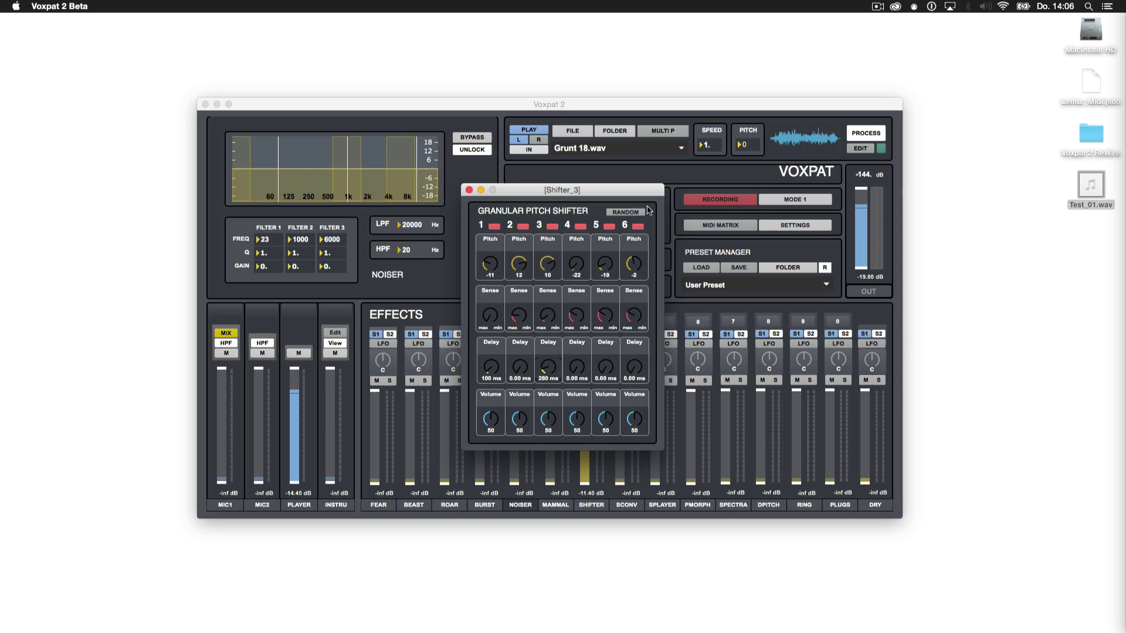
left_click(637, 212)
left_click(637, 212)
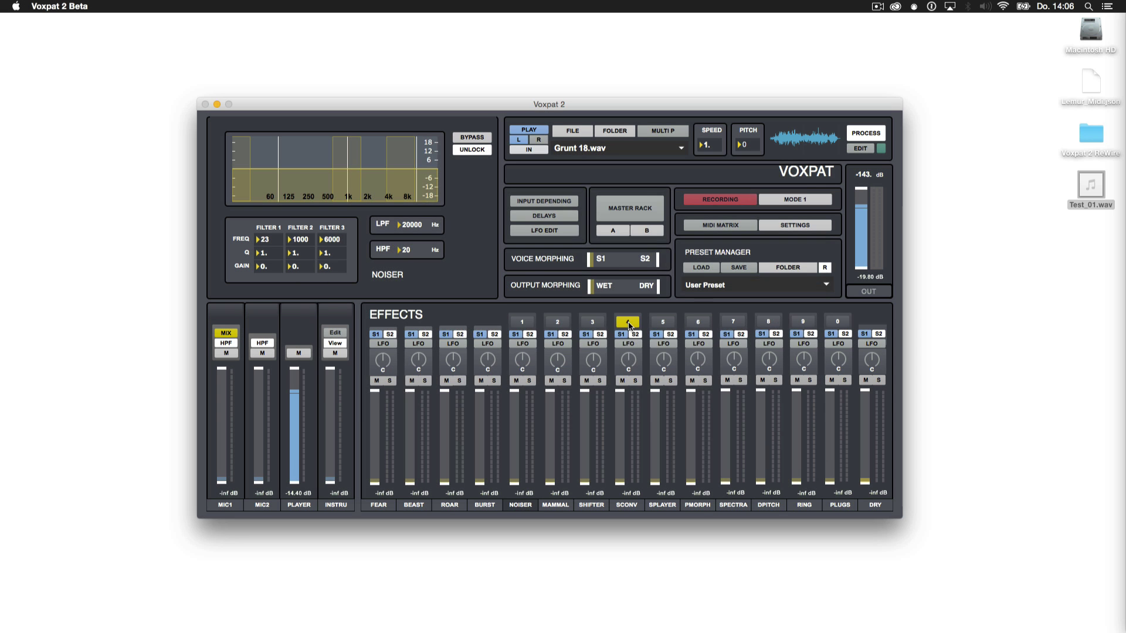
- Open the SCONV sample convolution editor and pre-listen to the samples in slots 1, 2 and 3
left_click(628, 322)
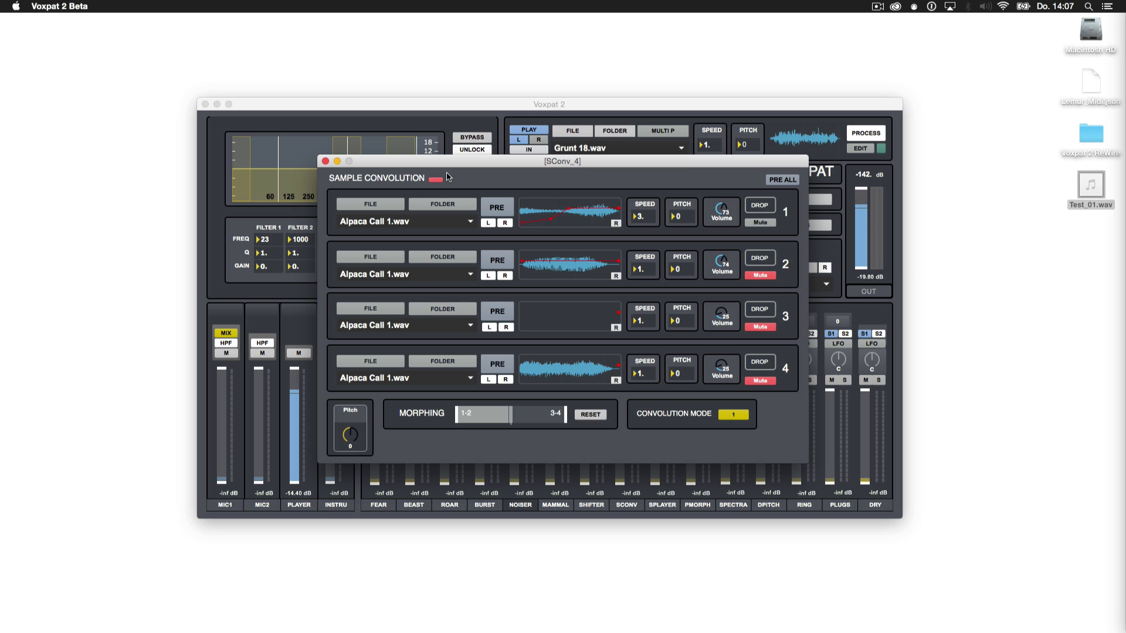
left_click(497, 280)
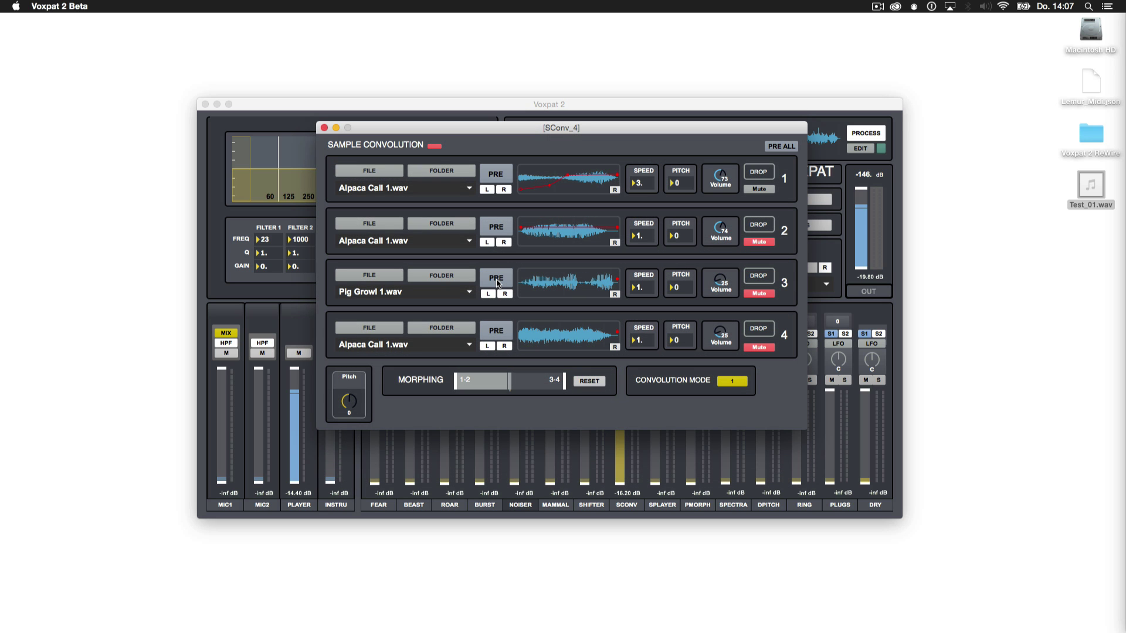
left_click(499, 179)
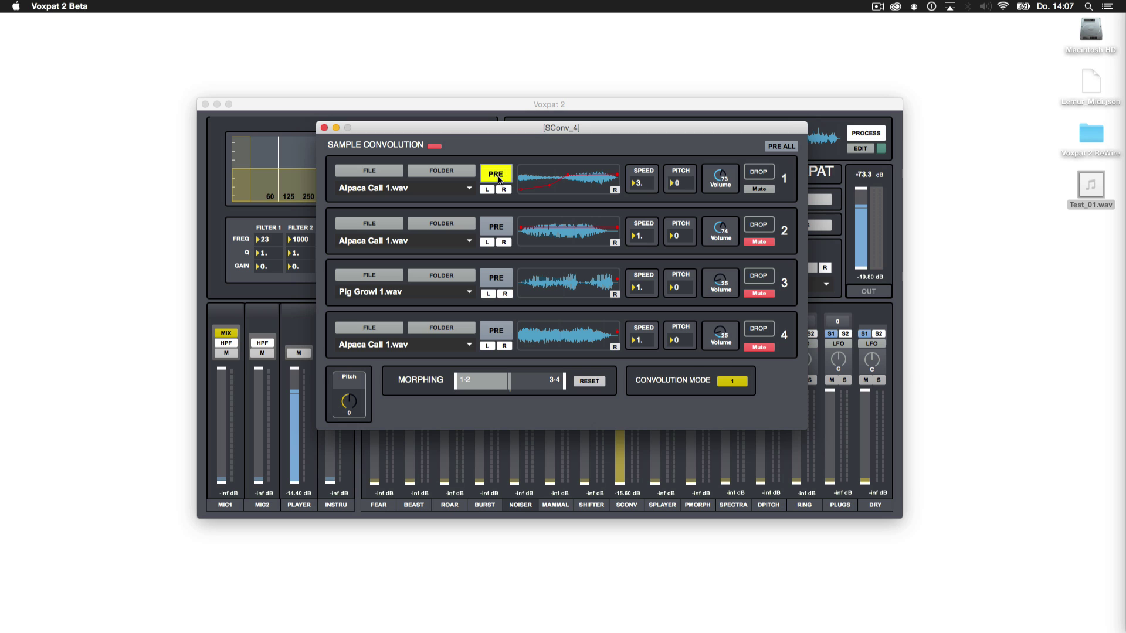
left_click(494, 228)
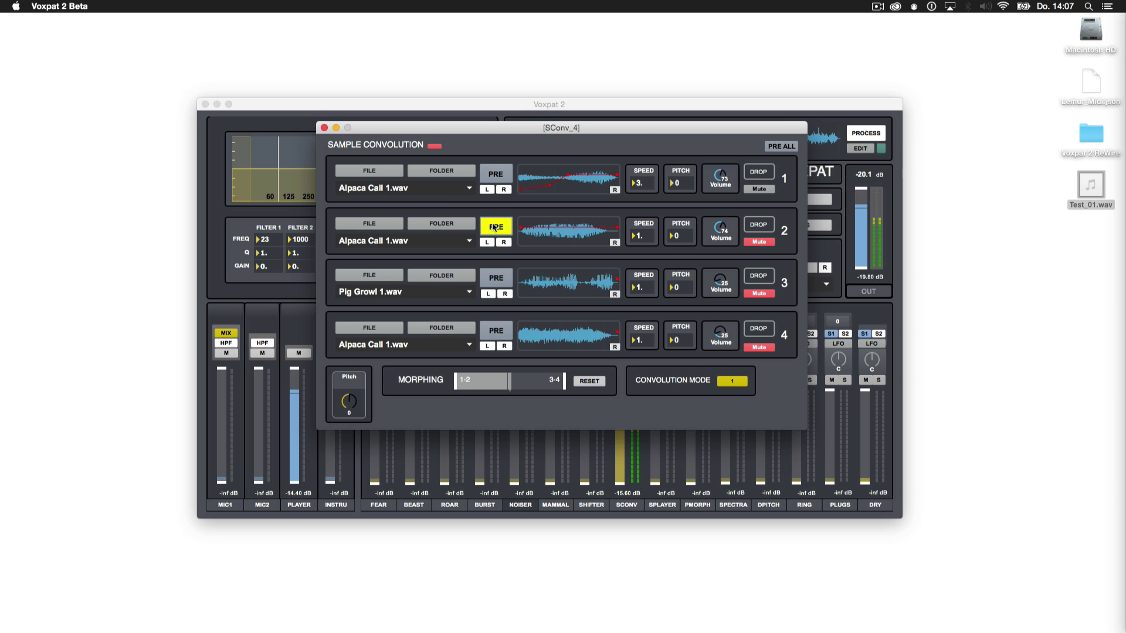
left_click(495, 280)
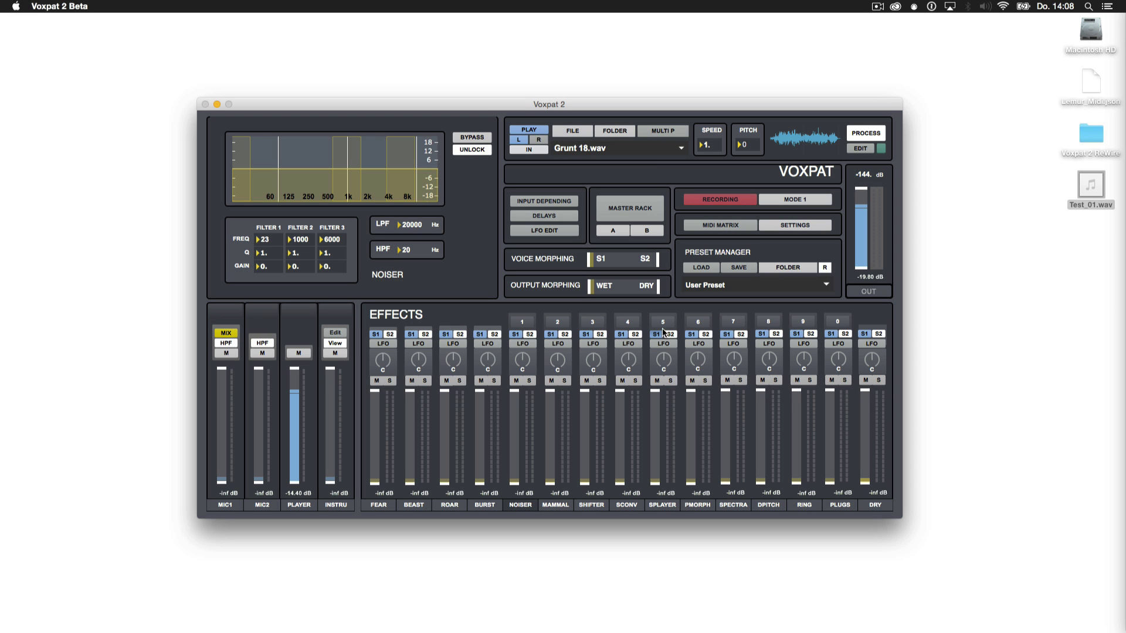
- Open the SPLAYER sample player editor and switch through its input mode and play mode options
left_click(663, 322)
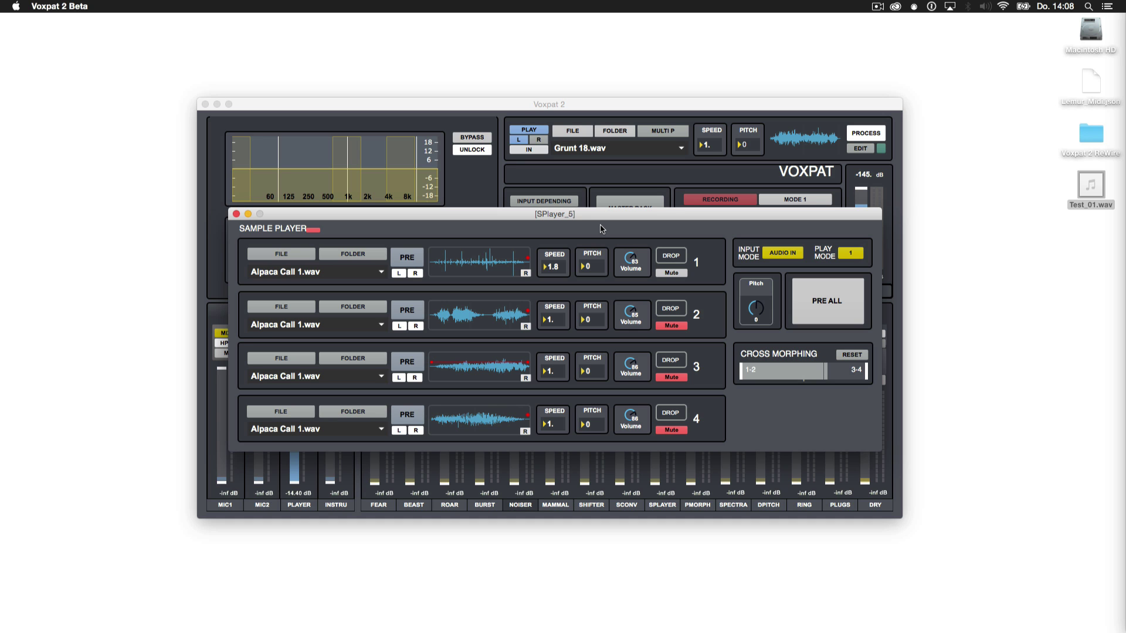
left_click_drag(423, 213, 486, 192)
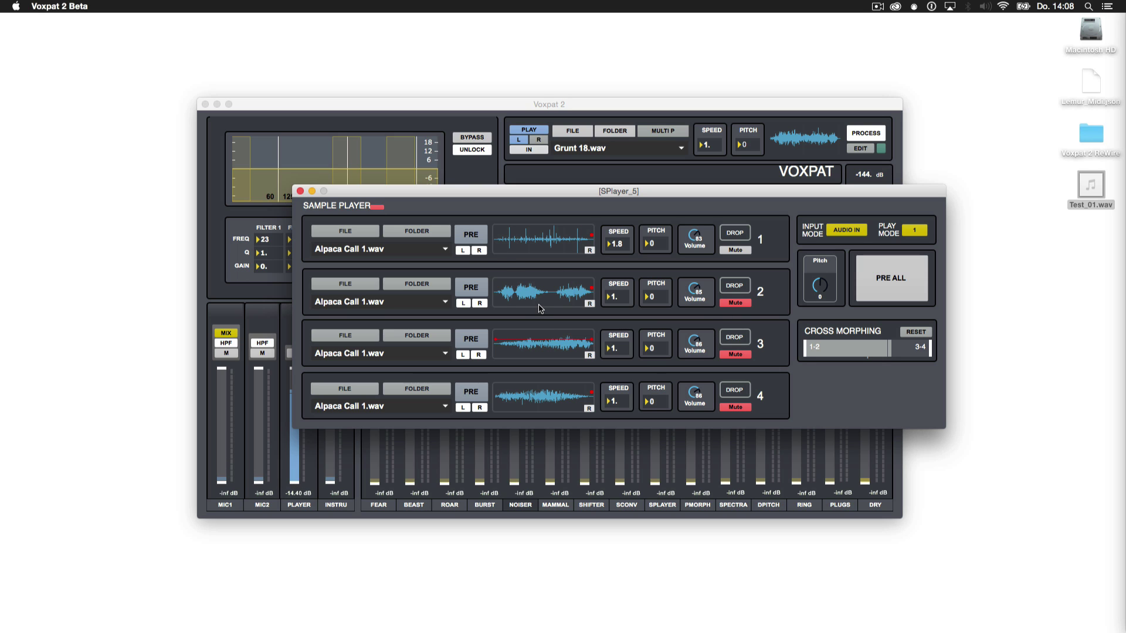
left_click(845, 232)
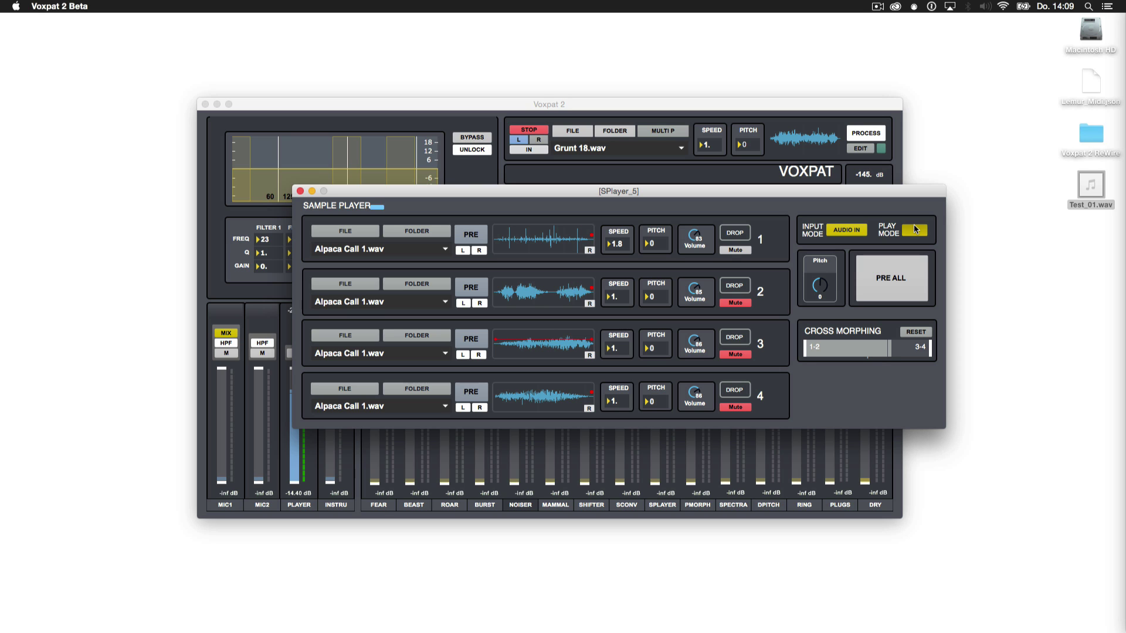
left_click(914, 229)
left_click(919, 234)
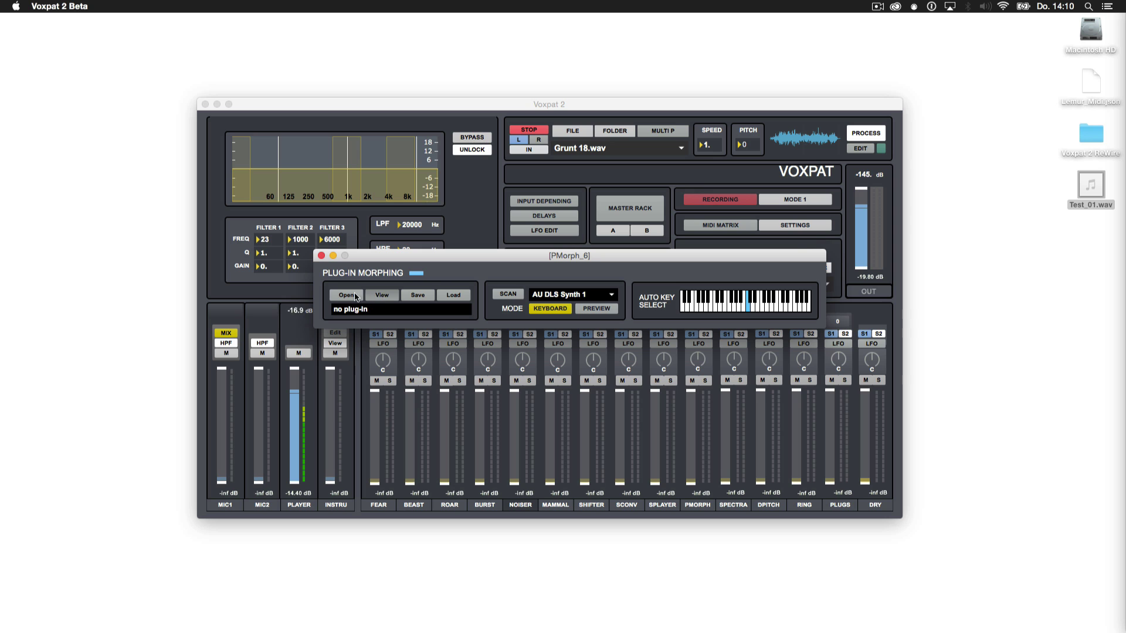
- Open Absynth 5 Stereo.vst from the VST folder in the plug-in morphing editor
left_click(375, 296)
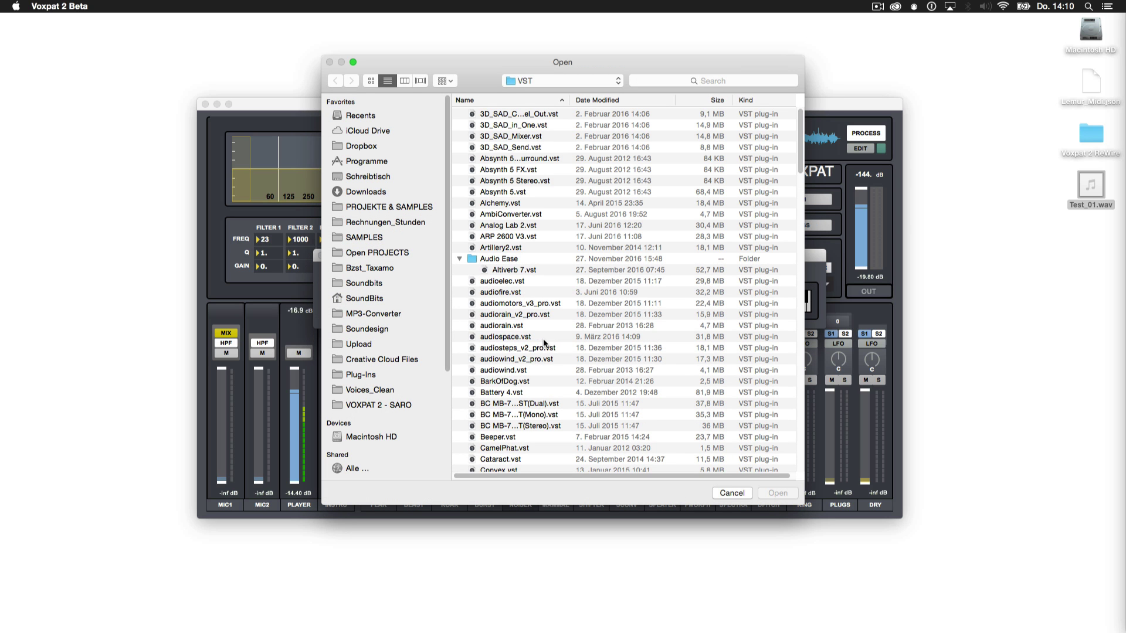
double_click(510, 181)
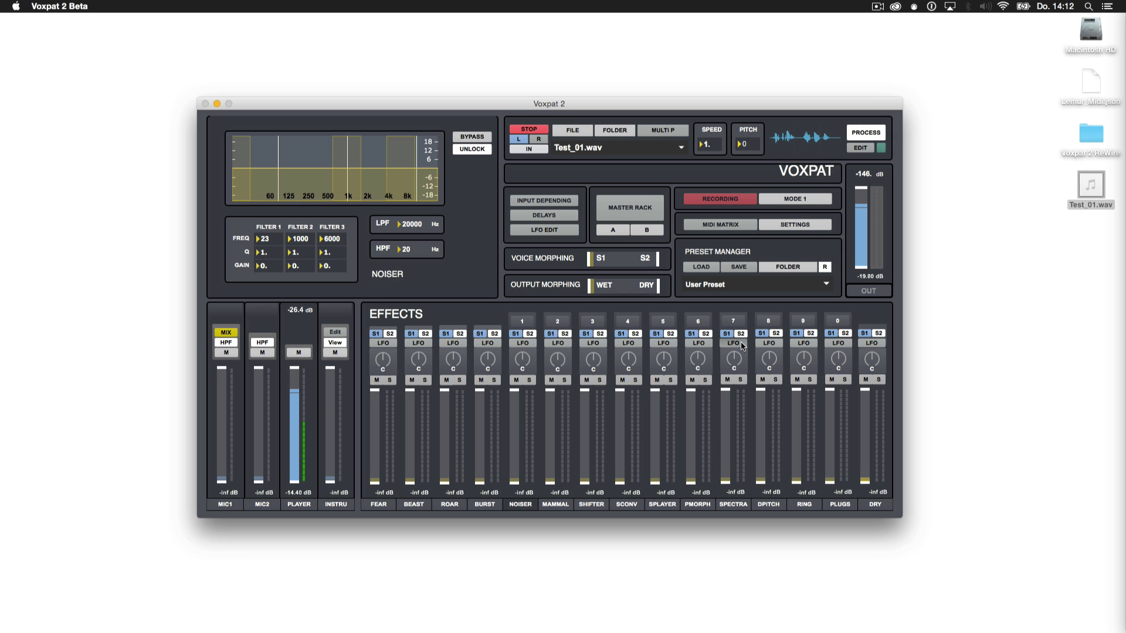
- Open the SPECTRA spectral shifter editor, link the input spectral matrix to it and shift the matrix's frequency range
left_click(734, 322)
left_click(734, 322)
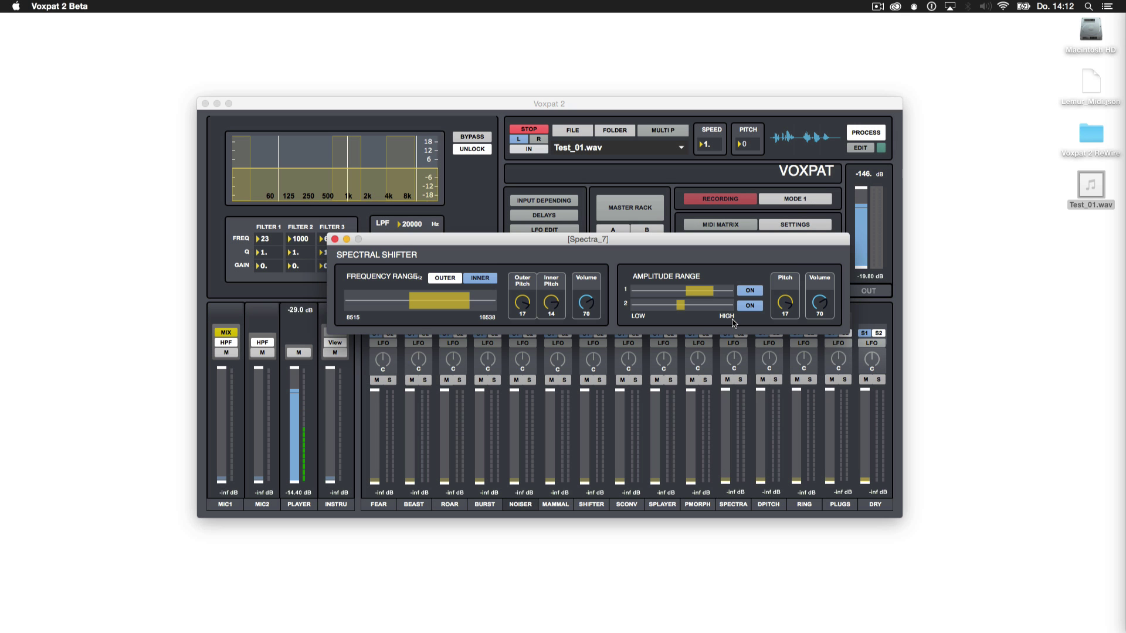
left_click_drag(528, 242, 559, 281)
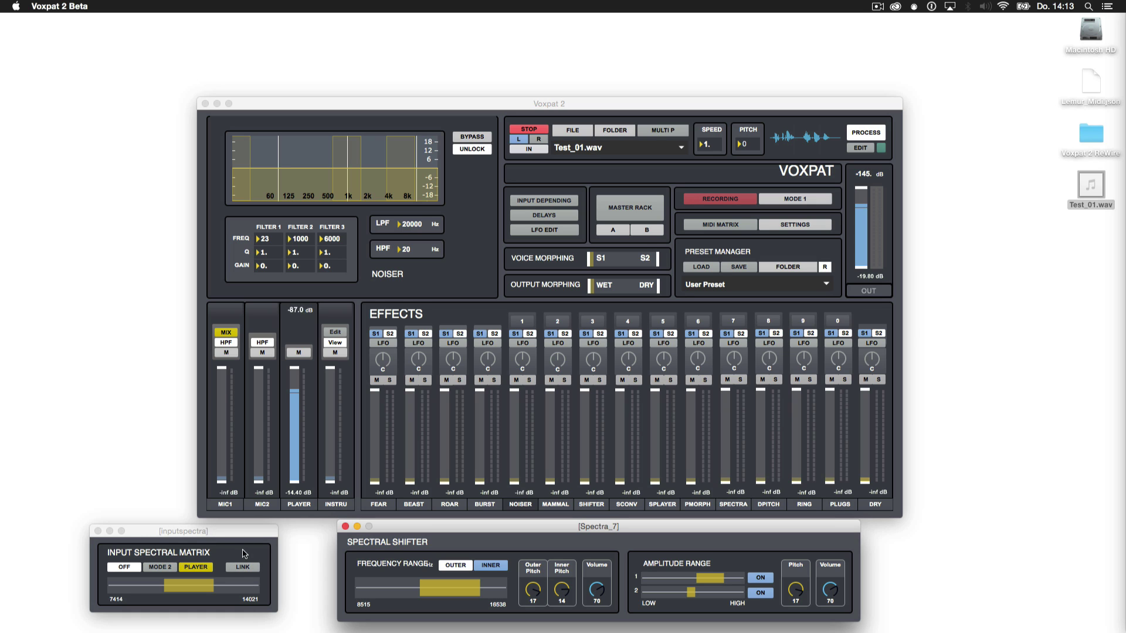
left_click(241, 567)
left_click(241, 568)
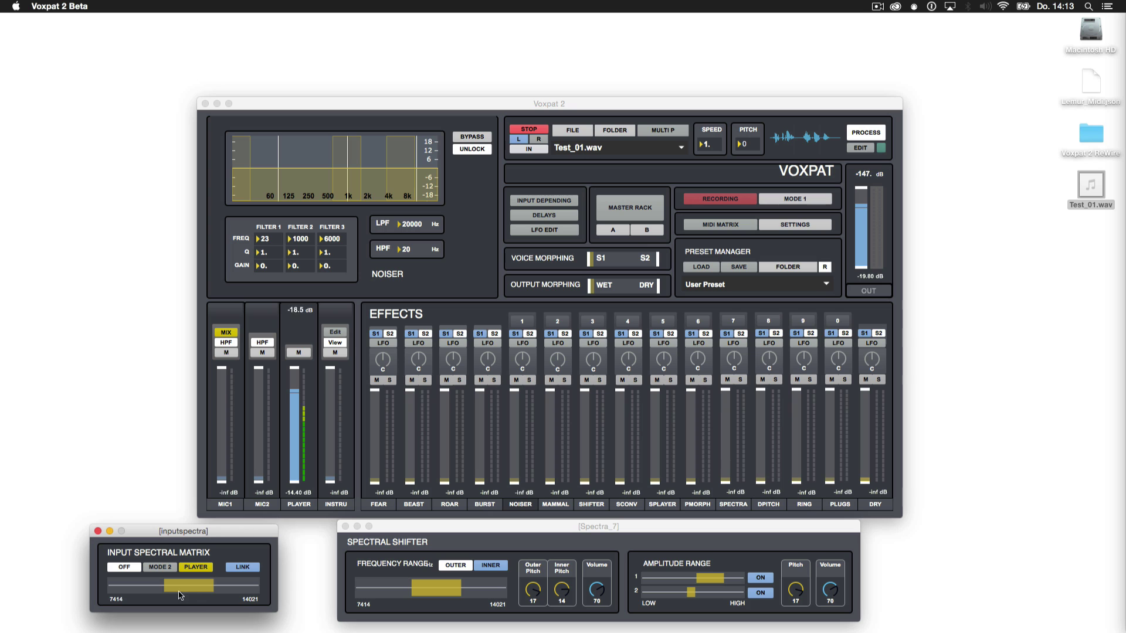
left_click_drag(151, 587, 228, 587)
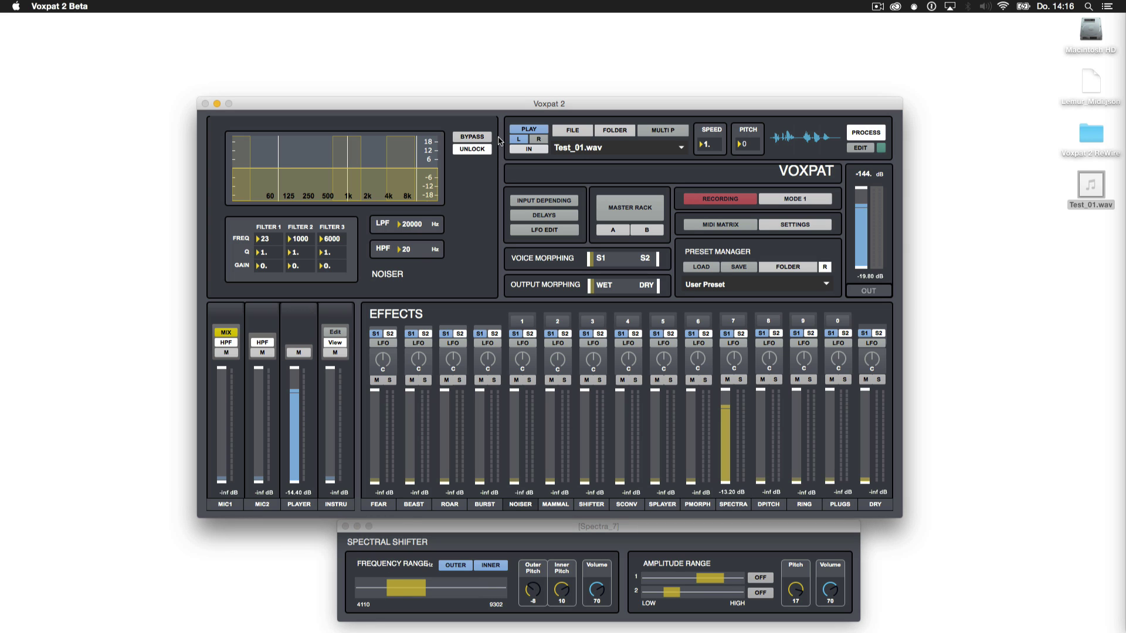
- Play Test_01.wav through SPECTRA at about -13.2 dB while adjusting the spectral shifter's frequency range and outer pitch
left_click(527, 129)
left_click_drag(391, 586, 422, 588)
left_click_drag(533, 590, 561, 589)
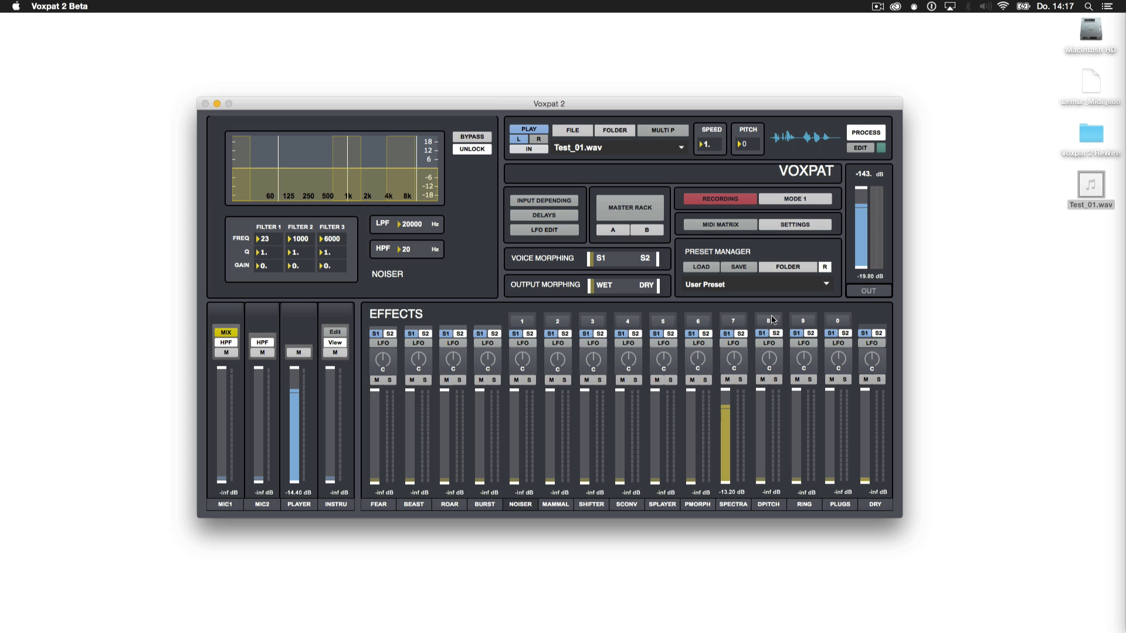
- Open the DPITCH delay pitch shifter editor and play Test_01.wav through the channel at about -15.6 dB
left_click(770, 320)
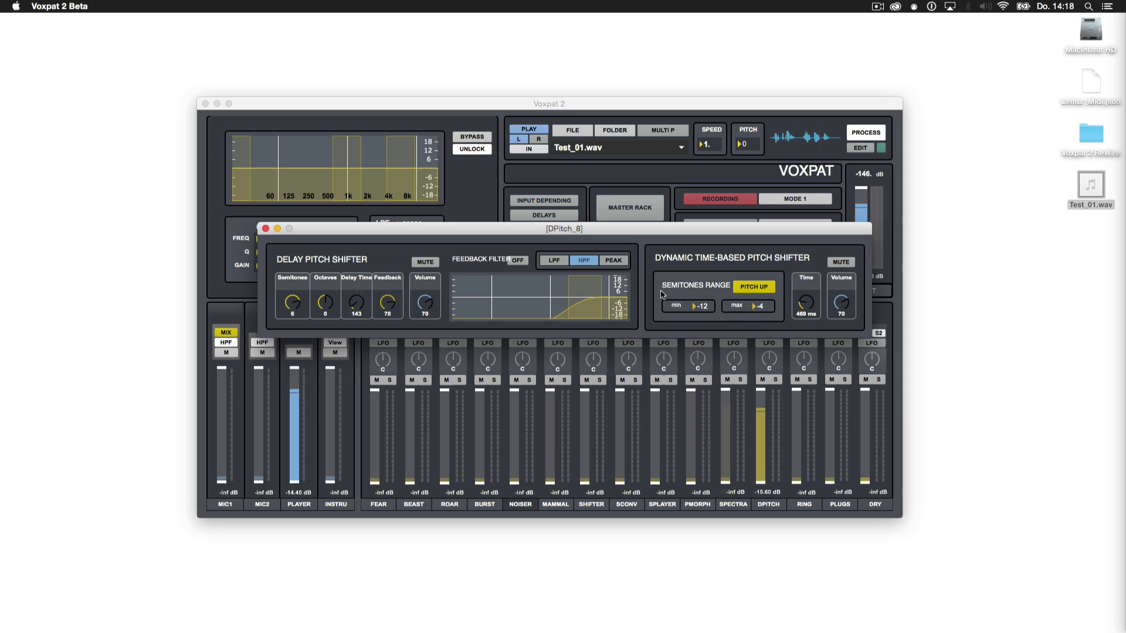
key("space")
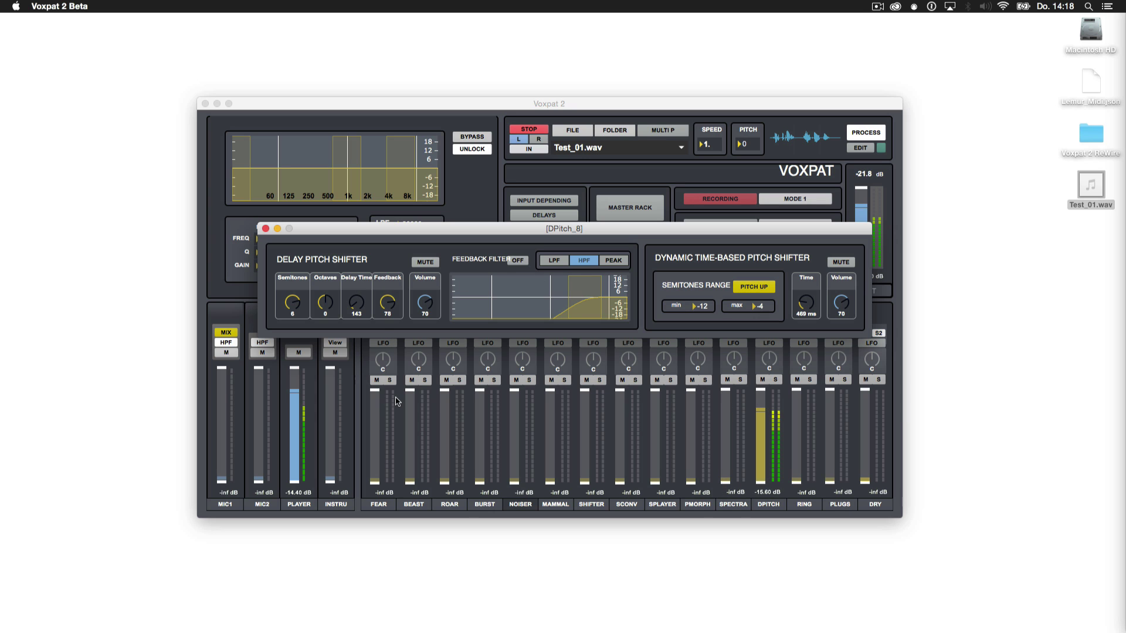
key("space")
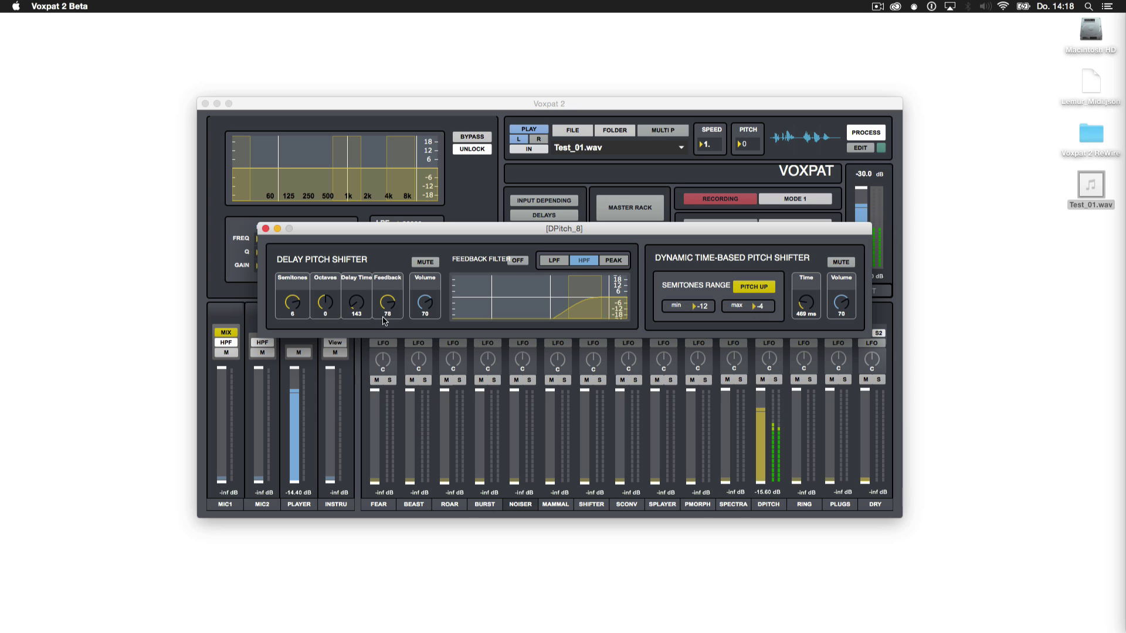
- Set the delay pitch shifter to 7 semitones and 3 octaves, and switch its feedback filter to LPF with a lower cutoff
left_click_drag(293, 303, 293, 310)
key("space")
key("space")
key("space")
left_click_drag(322, 307, 321, 272)
key("space")
left_click(555, 264)
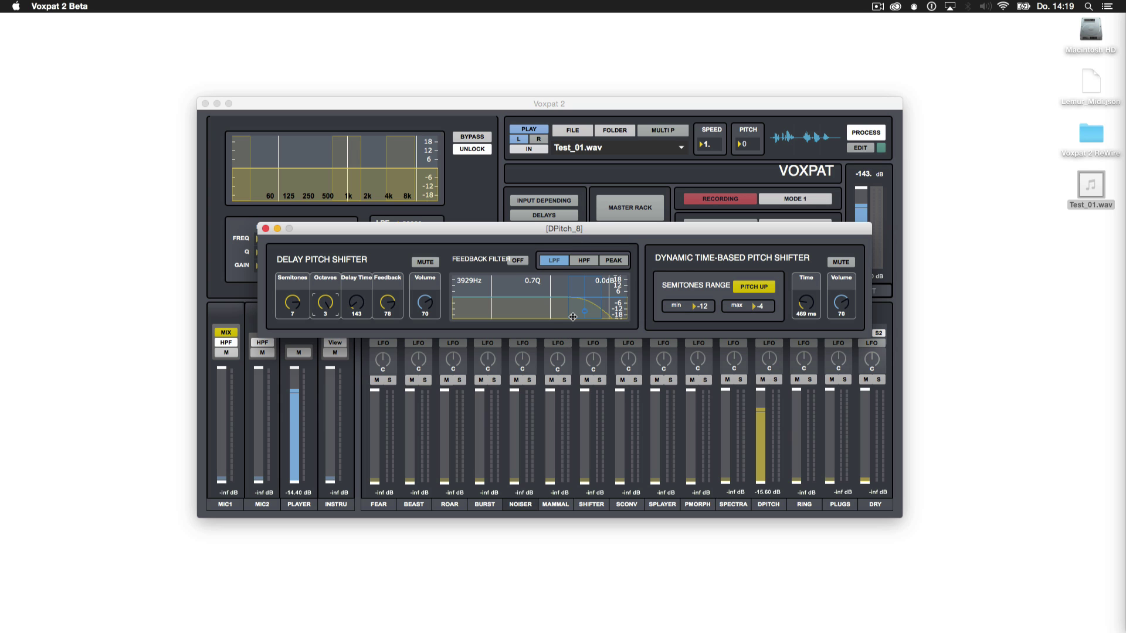
left_click_drag(573, 317, 526, 317)
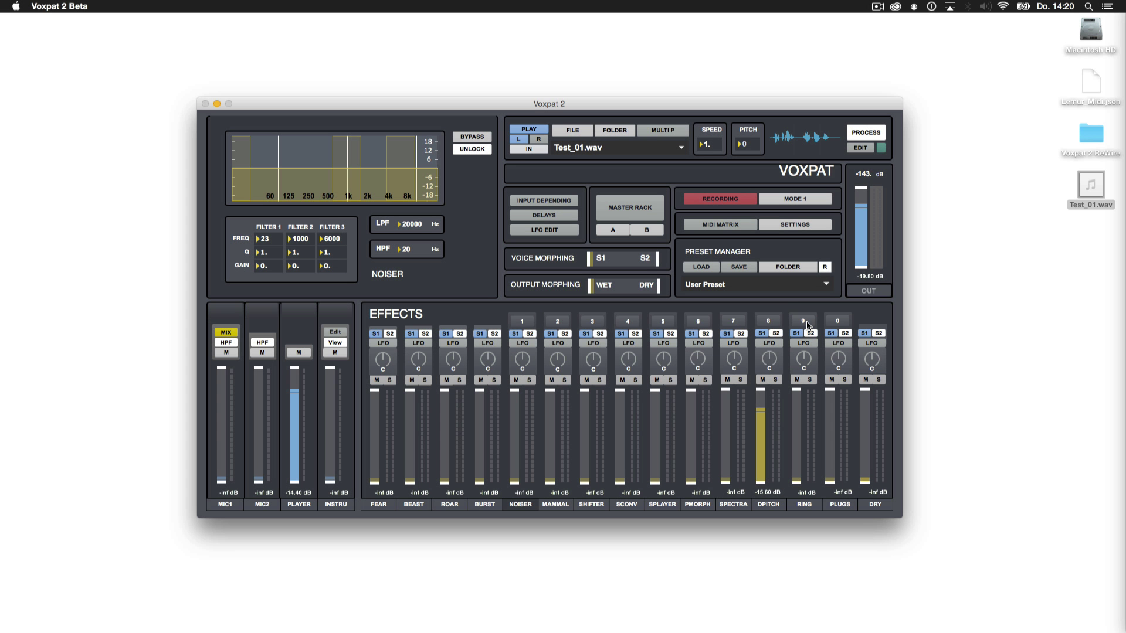
- Open the single side-band ring modulators editor, raise RING to about -17.4 dB and pull DPITCH fully down
left_click(805, 322)
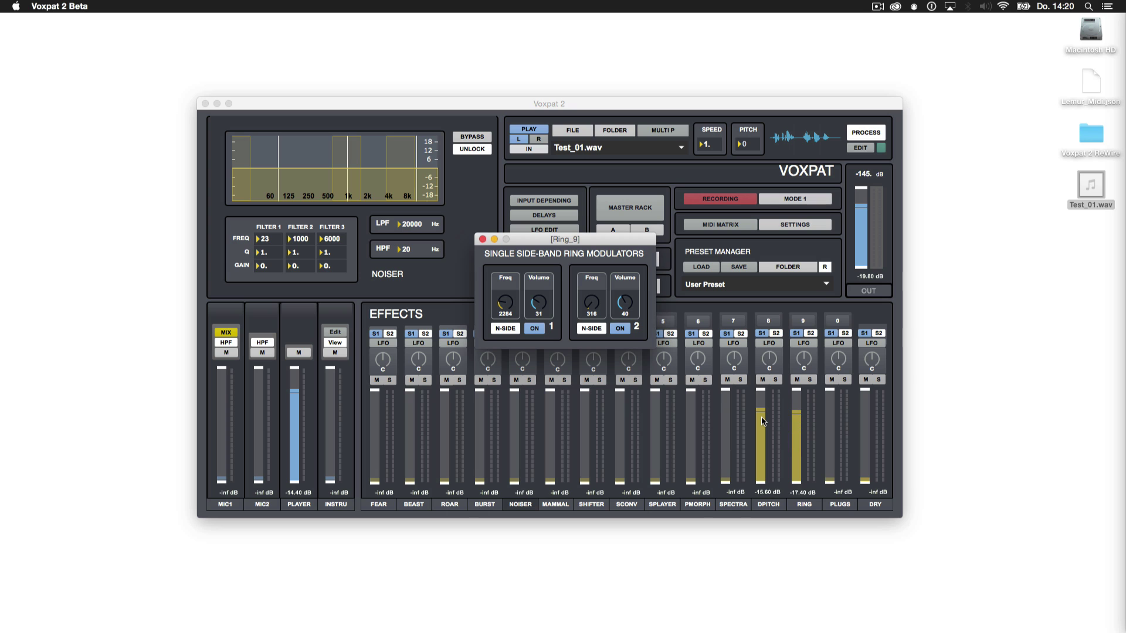
left_click_drag(762, 418, 785, 467)
left_click_drag(785, 467, 774, 484)
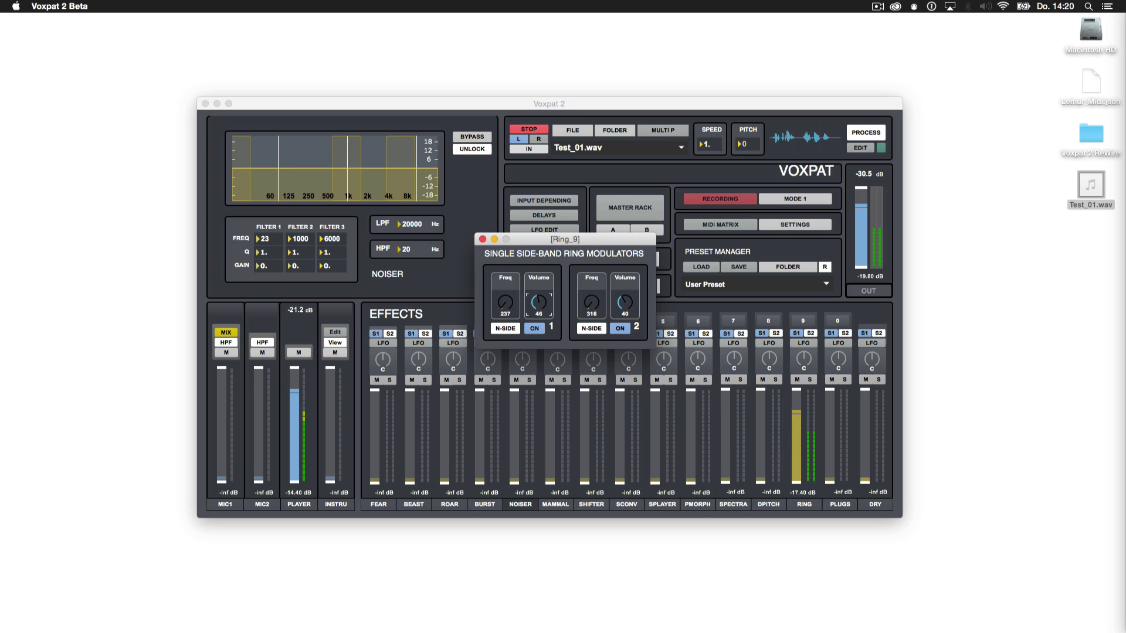
- Adjust ring modulator 1's volume and both modulators' frequencies during playback, close the editor and stop the player
left_click_drag(538, 302, 539, 303)
left_click_drag(506, 304, 506, 289)
left_click_drag(595, 303, 619, 290)
left_click(483, 239)
left_click(526, 131)
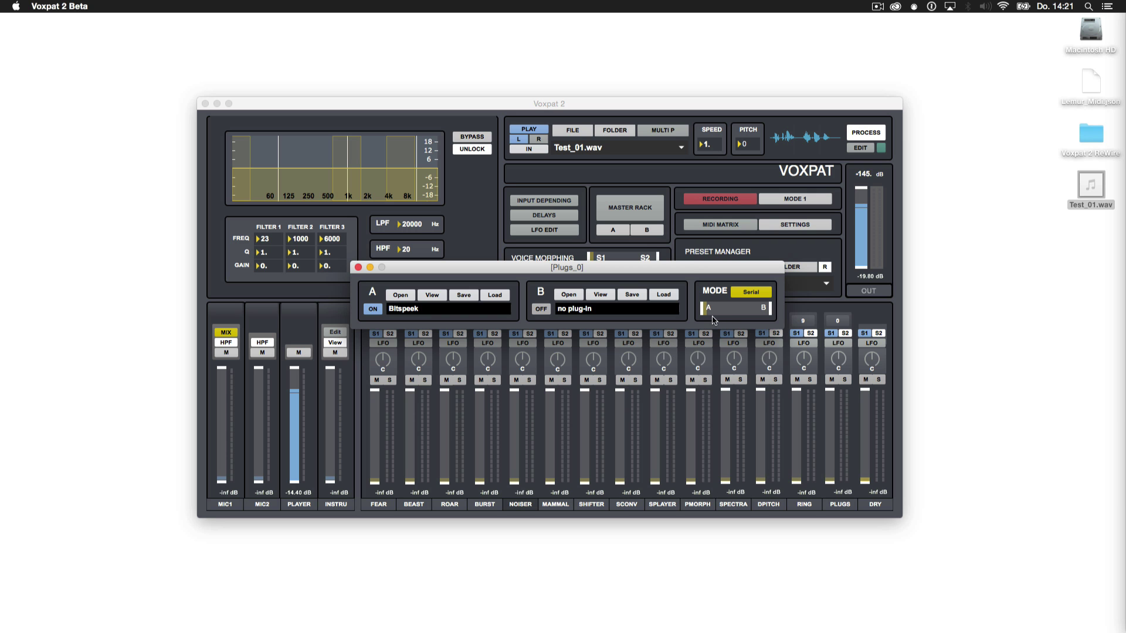
- Try the parallel mode for the PLUGS slots, return to serial and open slot A's Bitspeek window
left_click(741, 293)
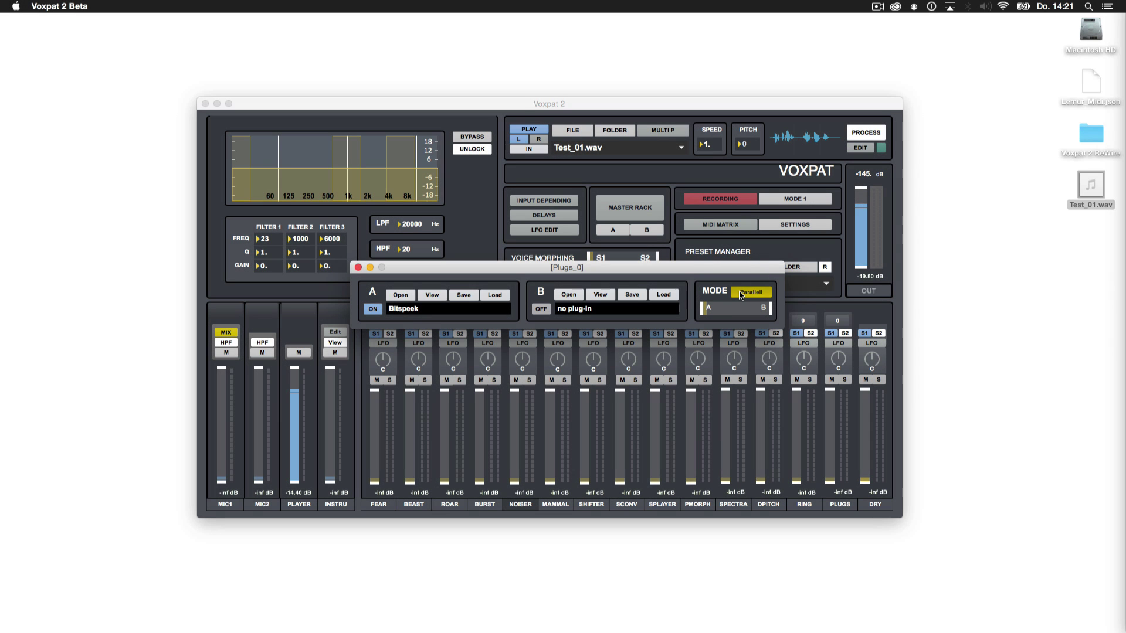
left_click(741, 293)
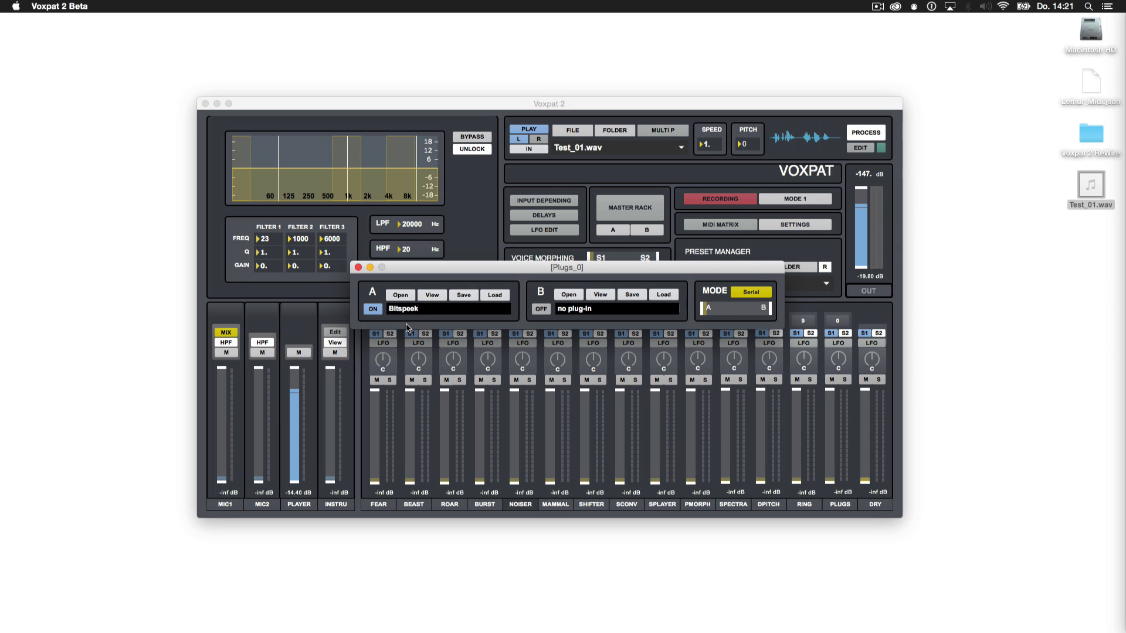
left_click(432, 295)
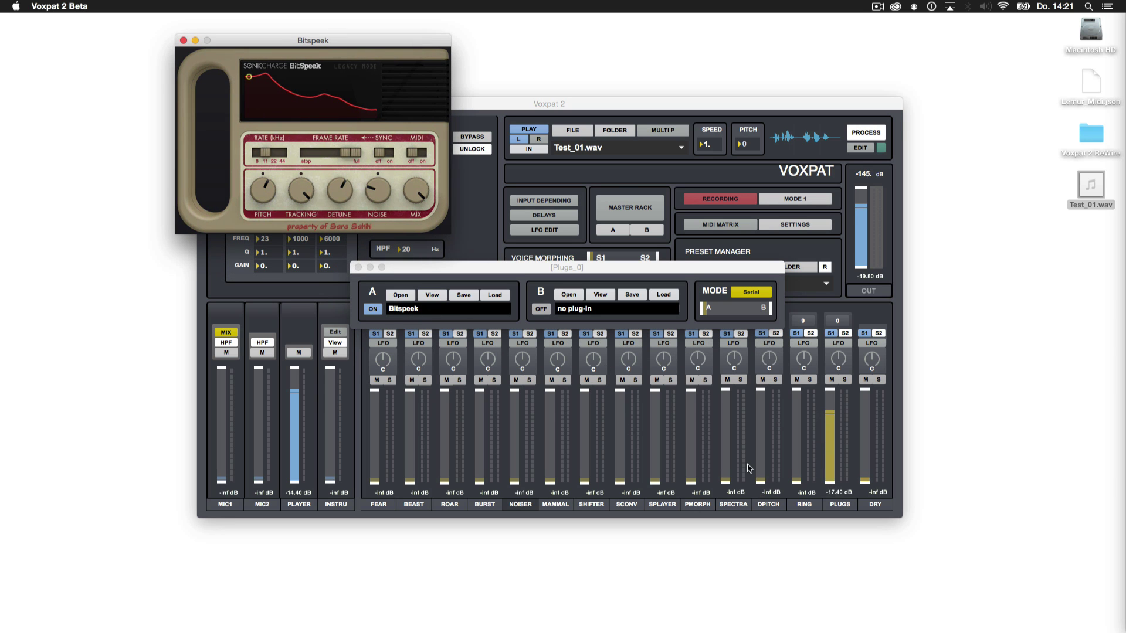
- Play Test_01.wav through PLUGS at about -15 dB, adjust Bitspeek's pitch, stop playback and close the plug-in window
mouse_move(308, 194)
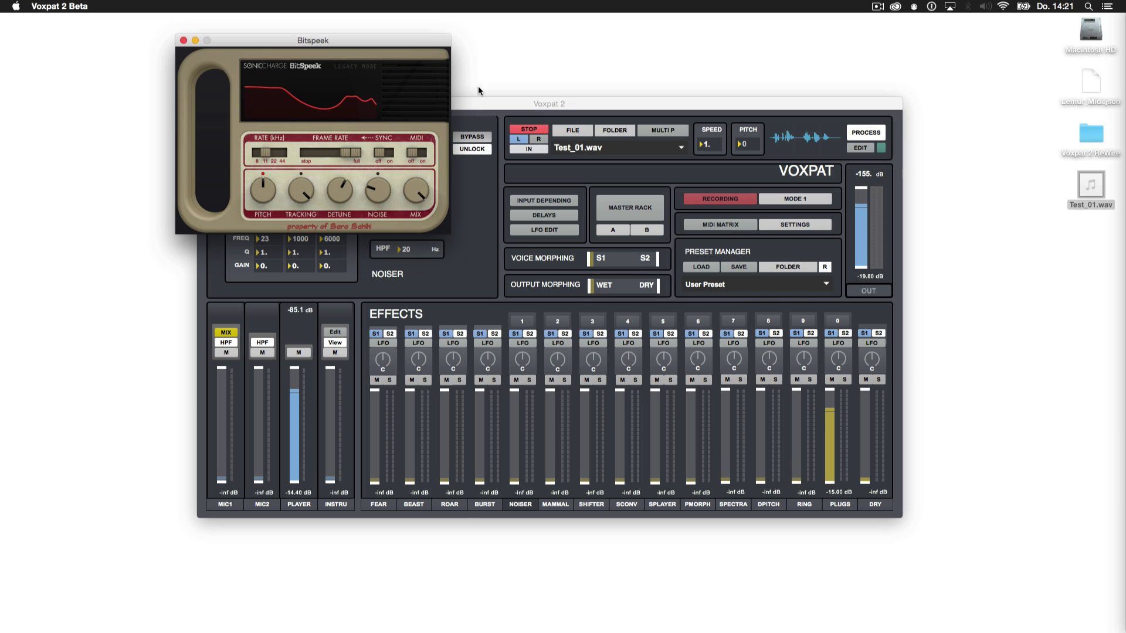
left_click(529, 129)
left_click(184, 40)
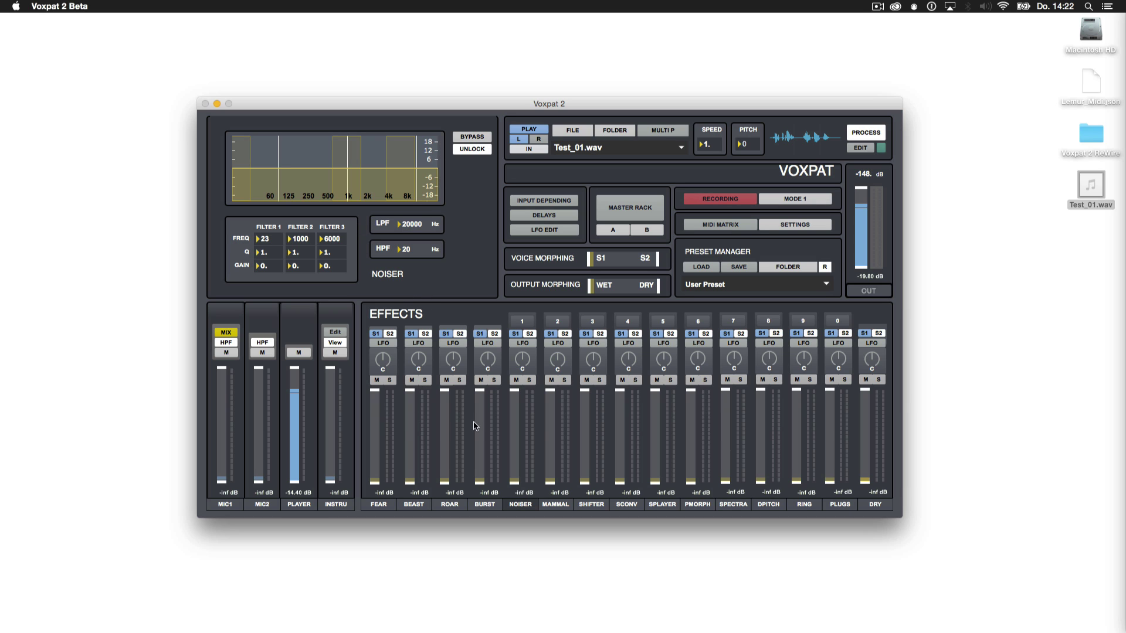
- View the FEAR channel's EQ and shape BURST's EQ with about +9.5 dB at 94 Hz and -4 dB at 995 Hz
left_click(379, 506)
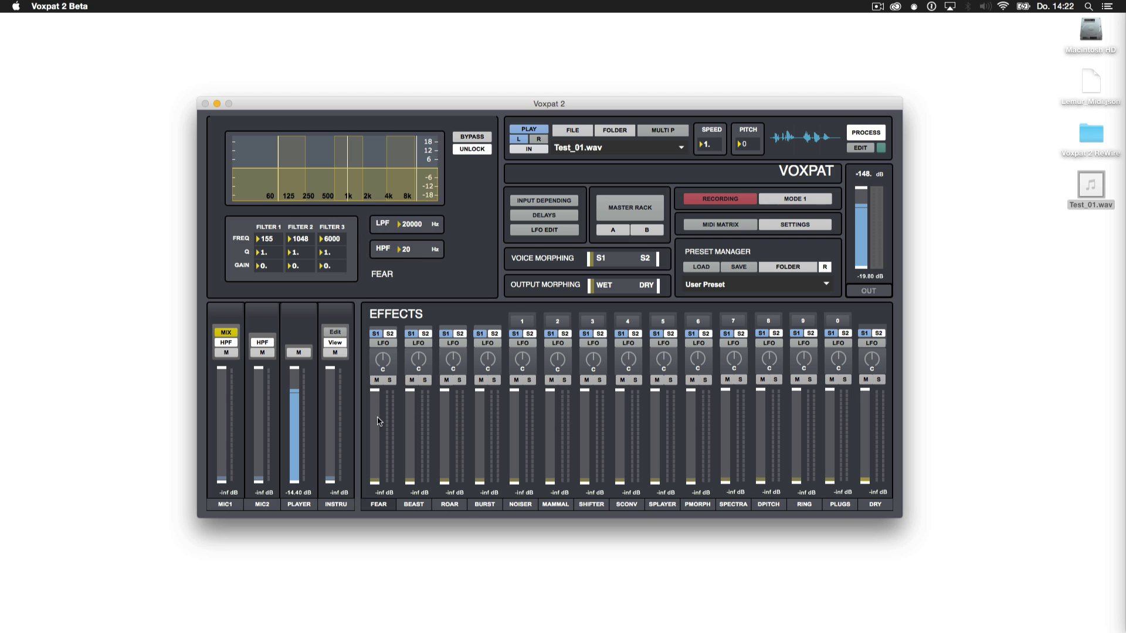
left_click(480, 505)
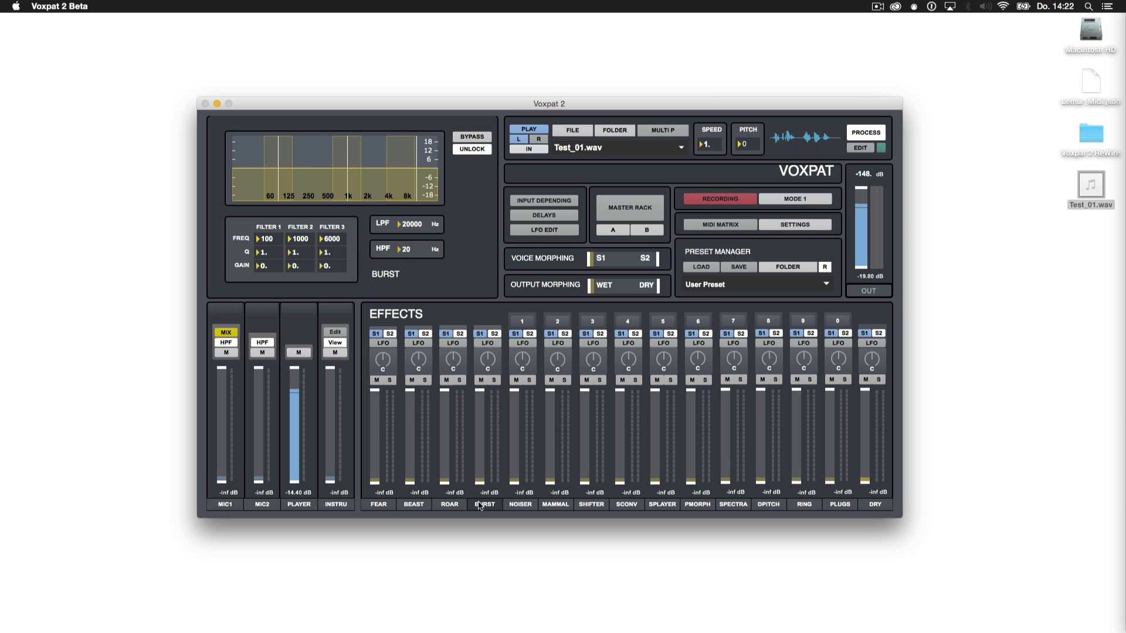
left_click_drag(284, 170, 277, 154)
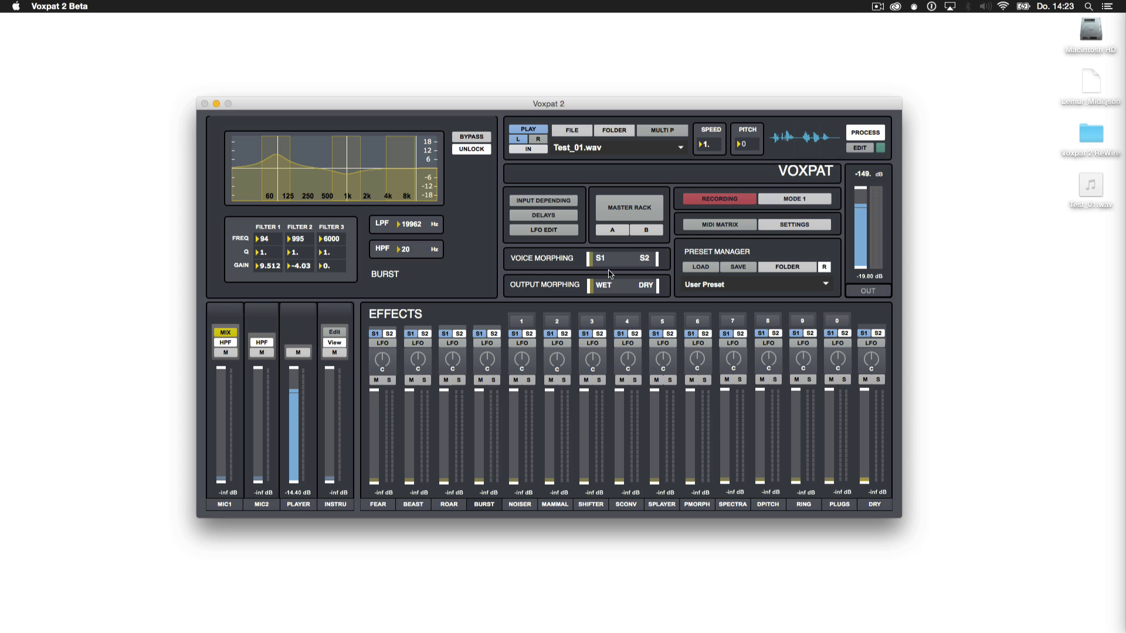
- Open the input depending and delays matrices side by side, try the Beast input dependency and close the matrices
left_click(568, 203)
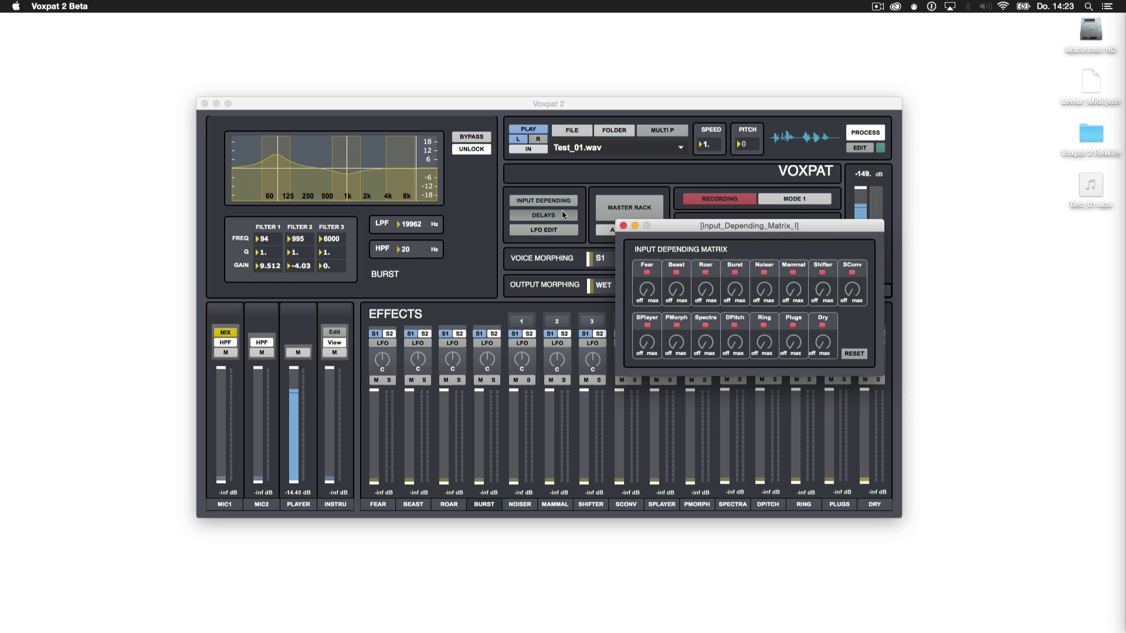
left_click(562, 215)
left_click_drag(675, 226, 650, 227)
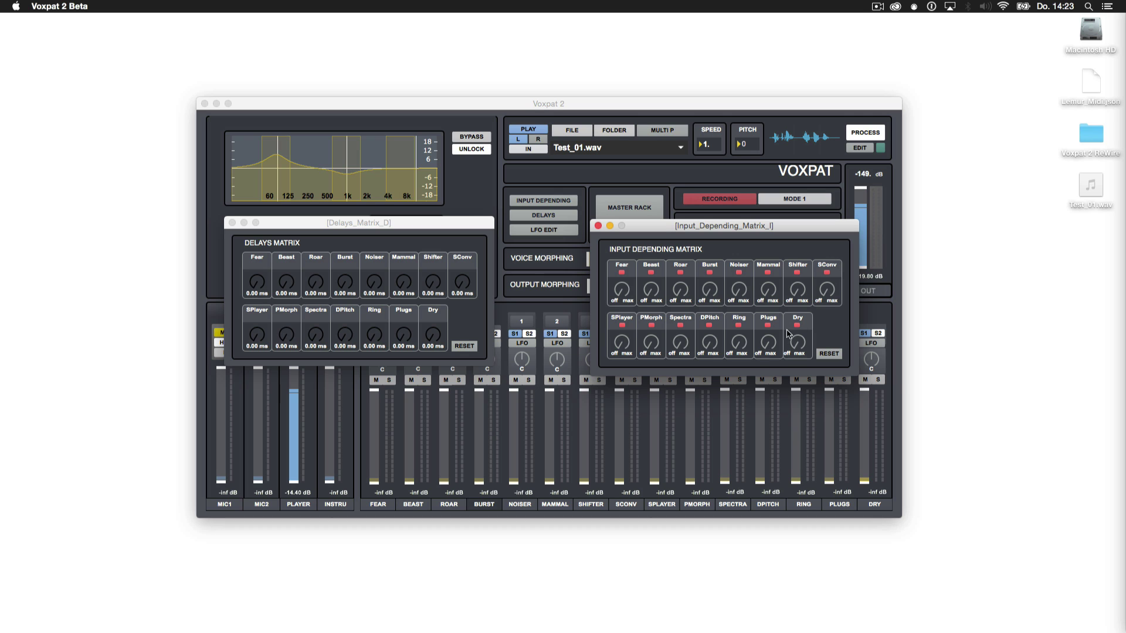
left_click_drag(656, 298, 656, 266)
key("super+w")
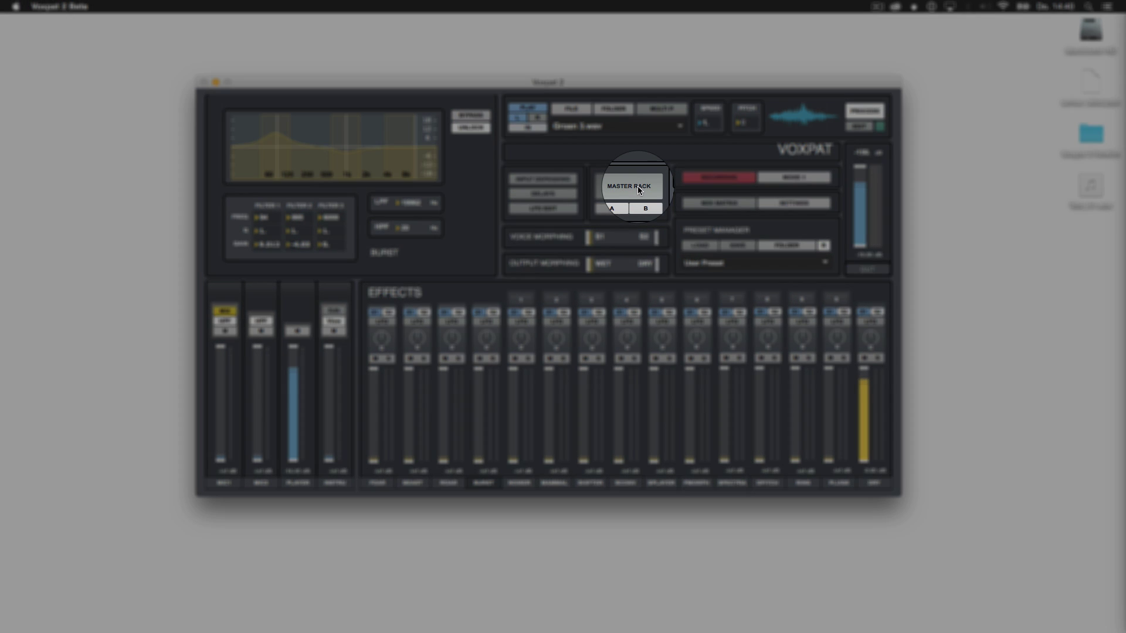
- Open the master rack and move the point on its pitch XY pad
left_click(638, 186)
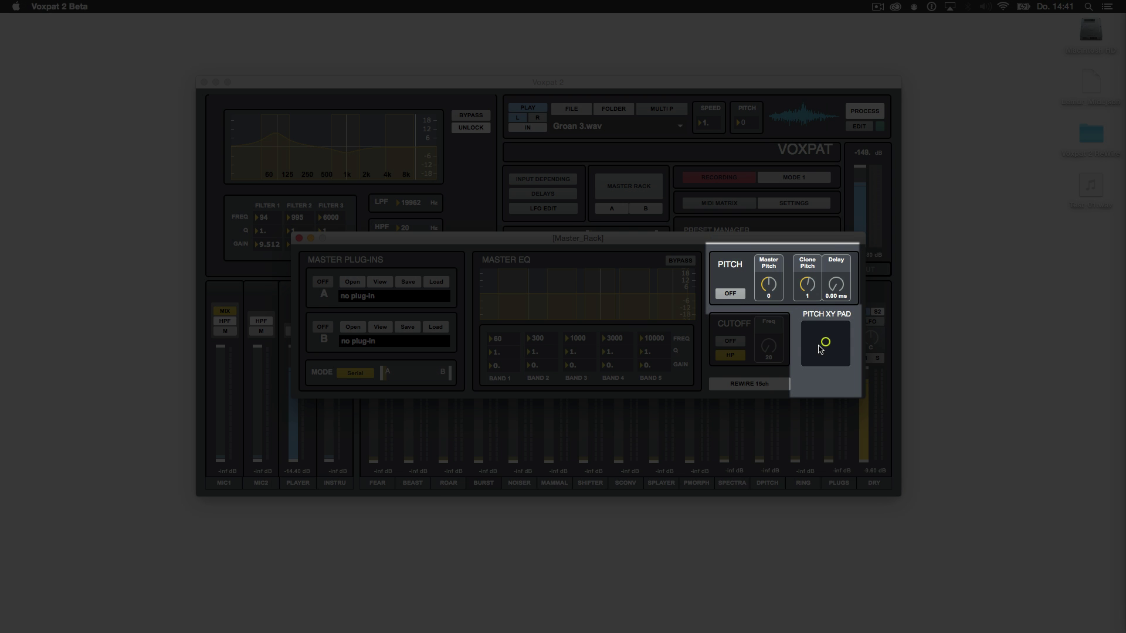
mouse_move(820, 350)
left_mouse_down()
mouse_move(810, 312)
mouse_move(828, 341)
mouse_move(807, 331)
mouse_move(823, 357)
mouse_move(833, 345)
mouse_move(826, 352)
left_mouse_up()
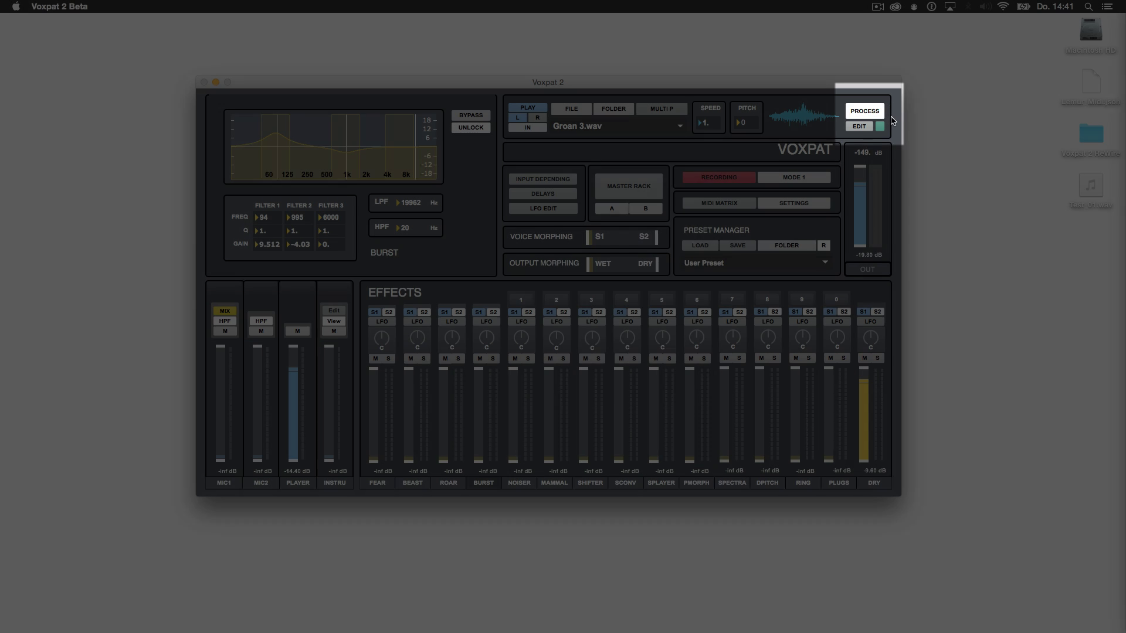
- Load Grunt 18.wav into the player and play it through FEAR at about -21 dB and BEAST at about -13.8 dB
left_click(615, 126)
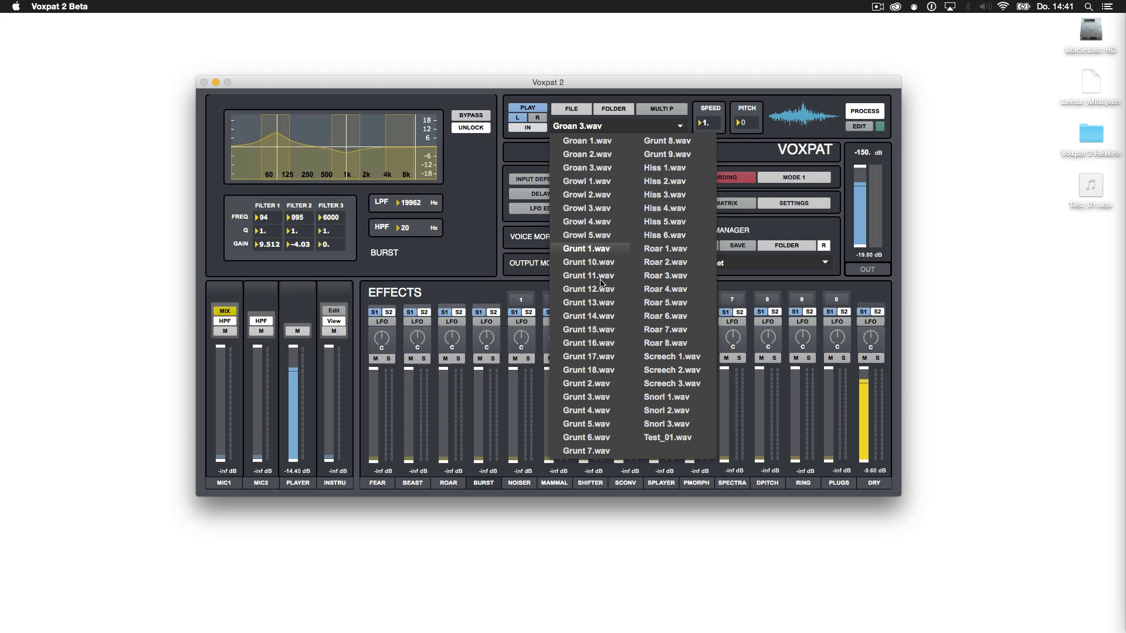
left_click(598, 371)
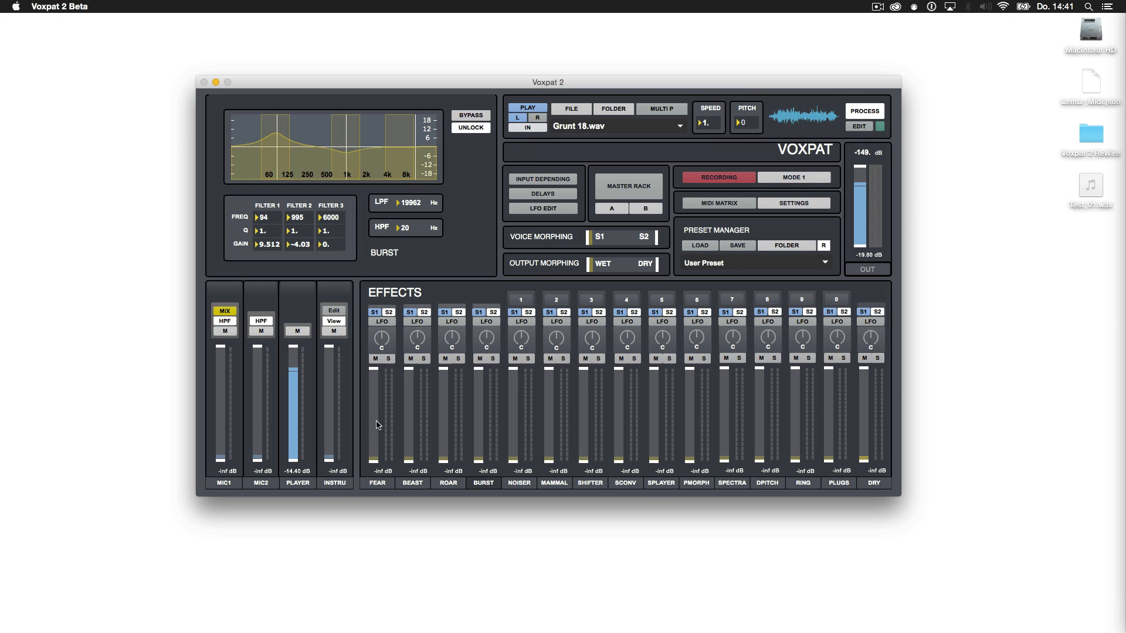
left_click(531, 109)
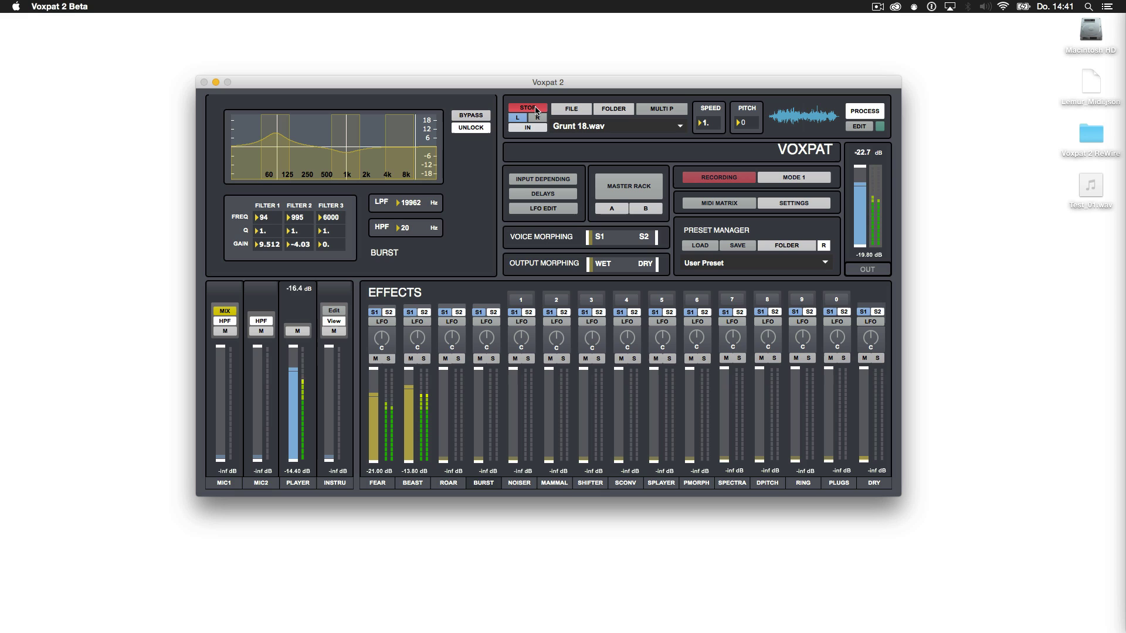
- Stop the player and configure sample processing for 24-bit stereo with the Schreibtisch folder as the destination
left_click(533, 109)
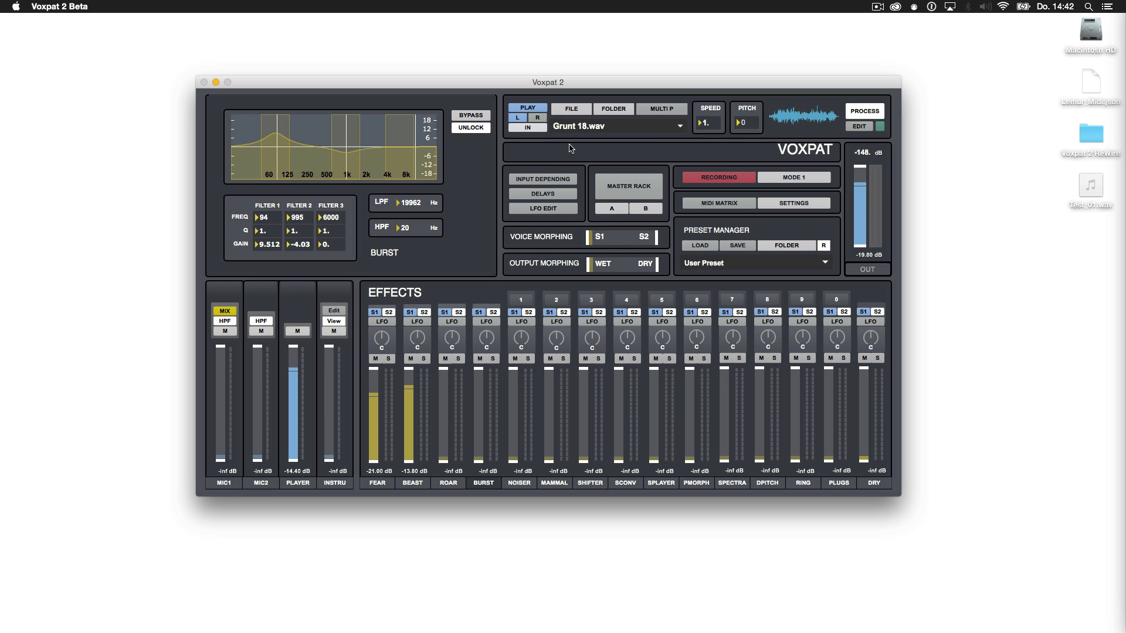
left_click(859, 126)
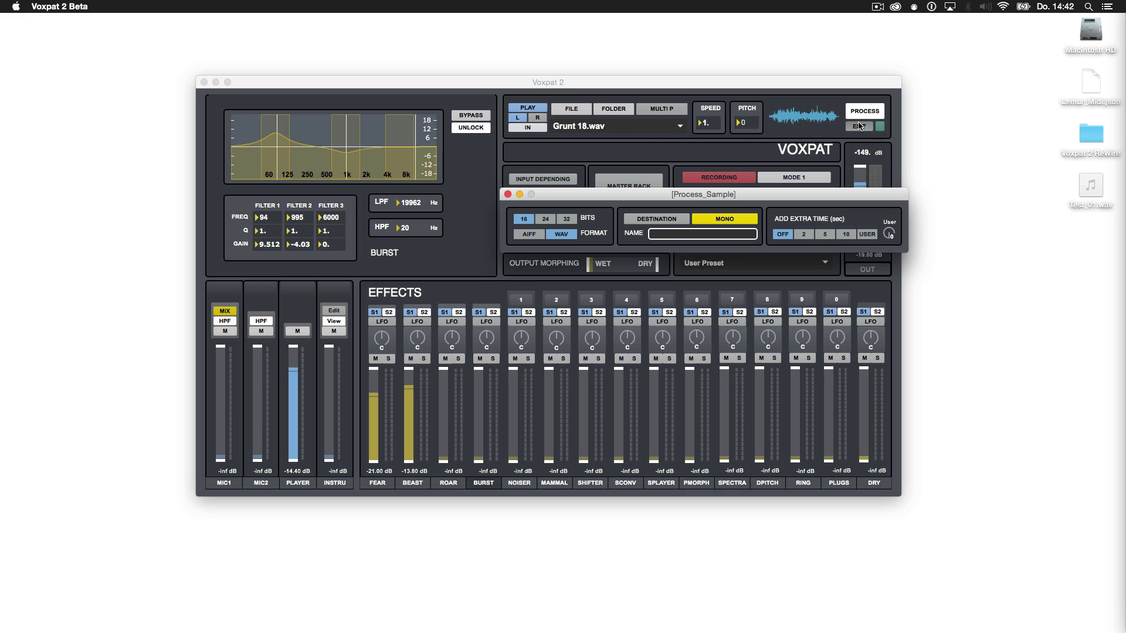
left_click(547, 220)
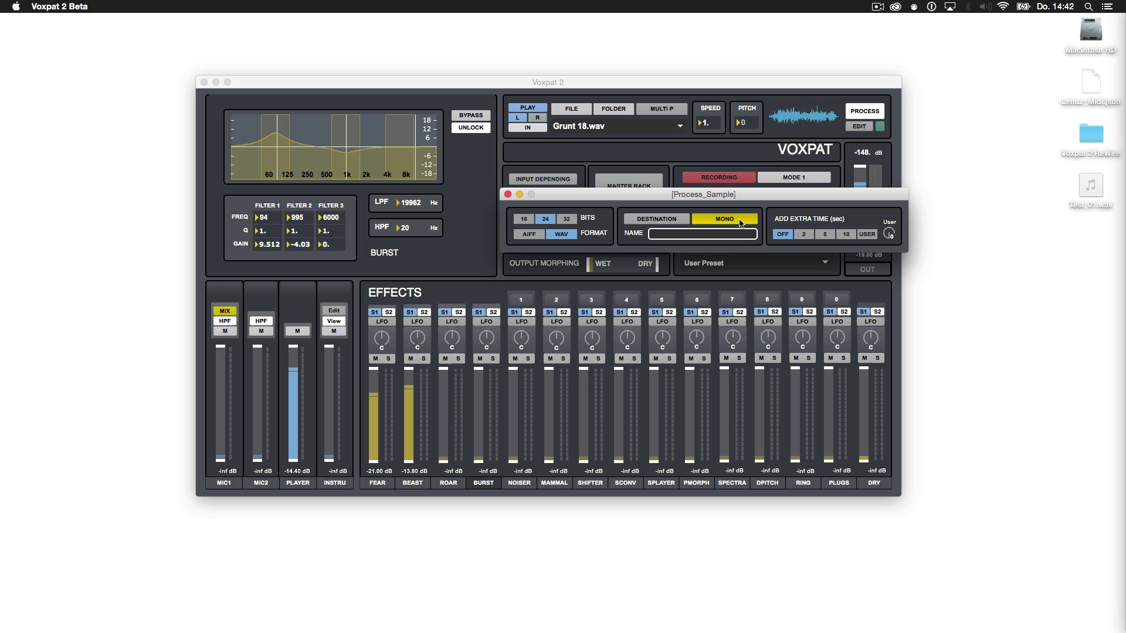
left_click(662, 221)
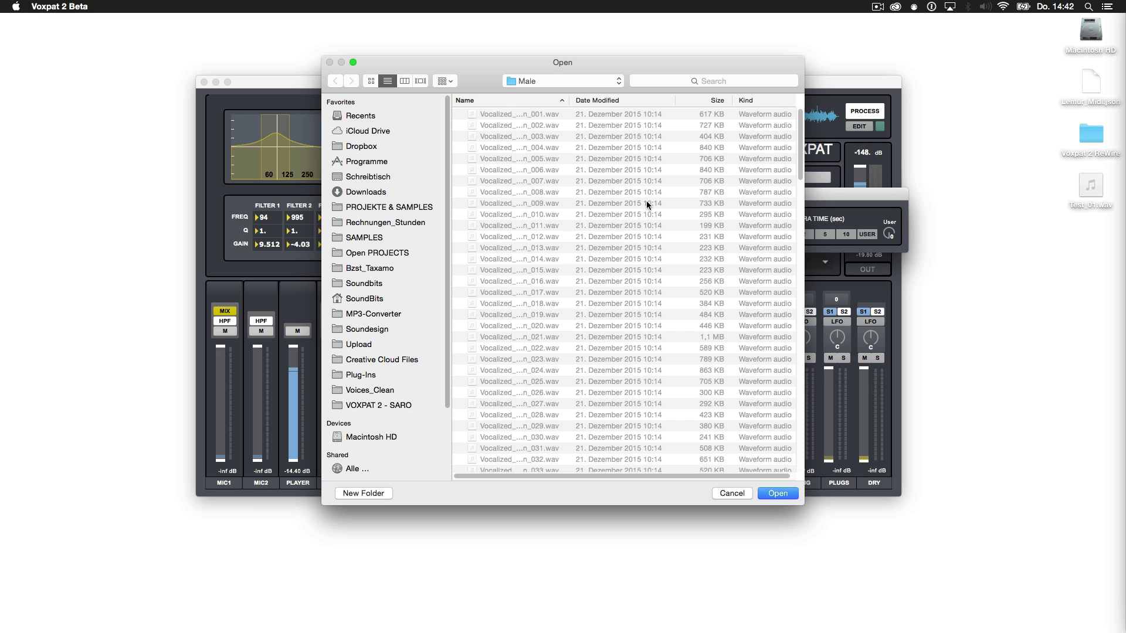
left_click(377, 177)
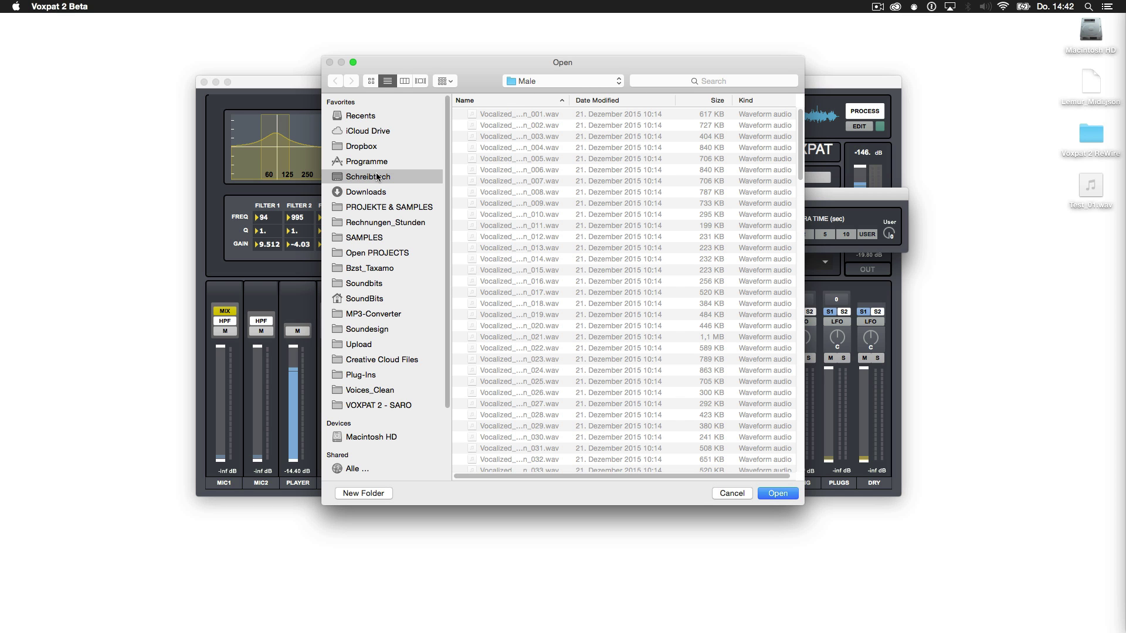
left_click(773, 494)
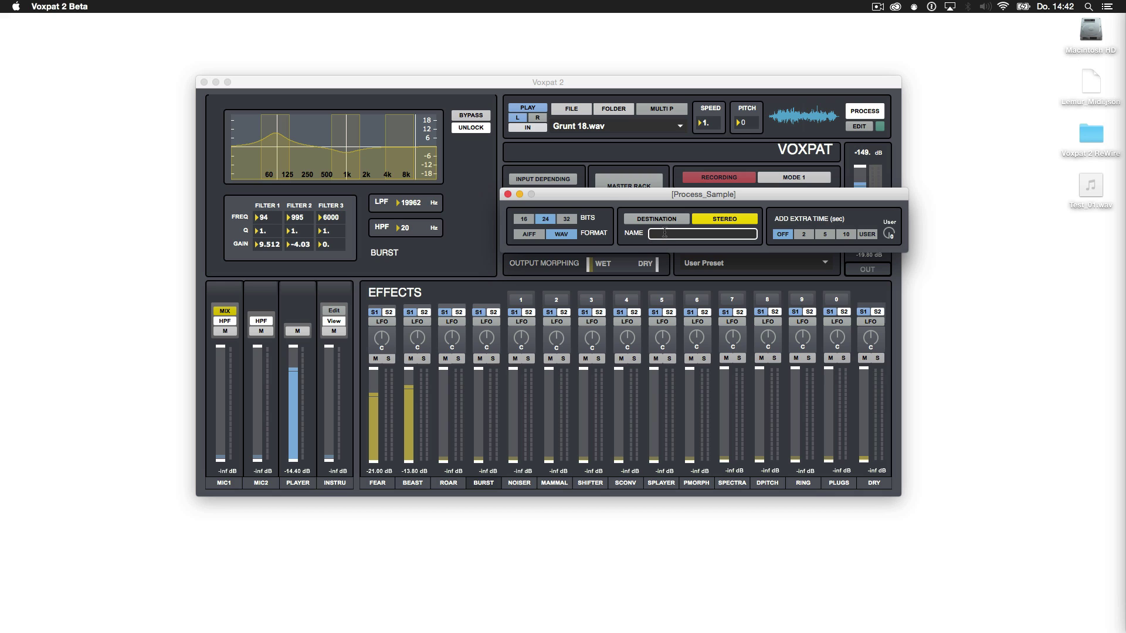
- Name the processed output "processed", close the processing settings and process Grunt 18.wav
type("processed")
left_click(507, 196)
left_click(856, 118)
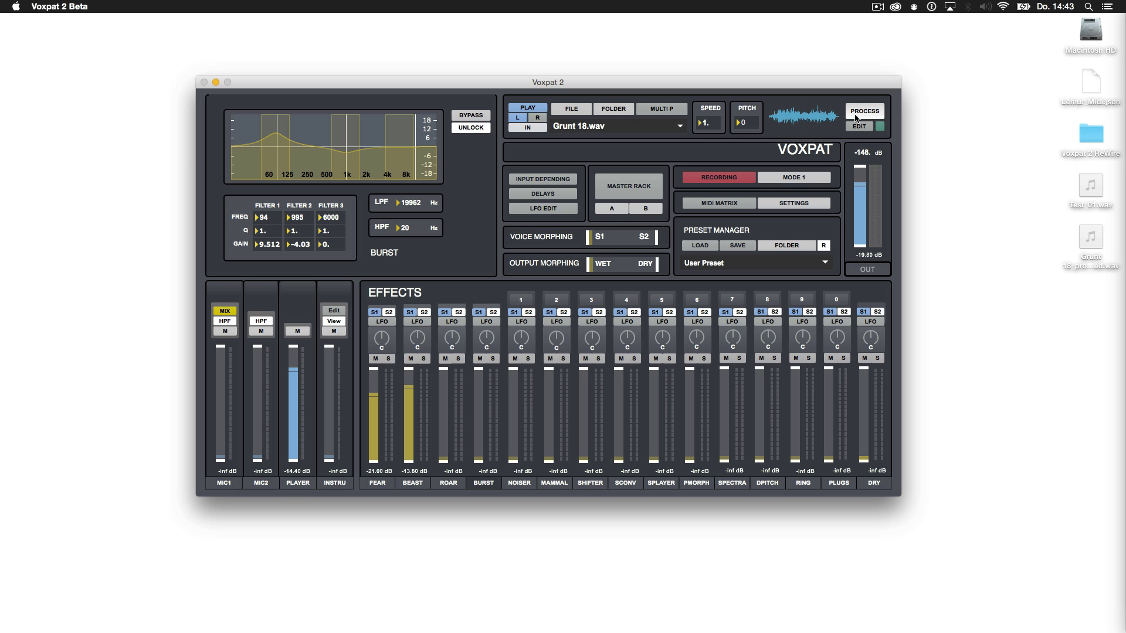
- Open the processed Grunt 18 file in TwistedWave, play it, close it and return to Voxpat 2
left_click(1088, 235)
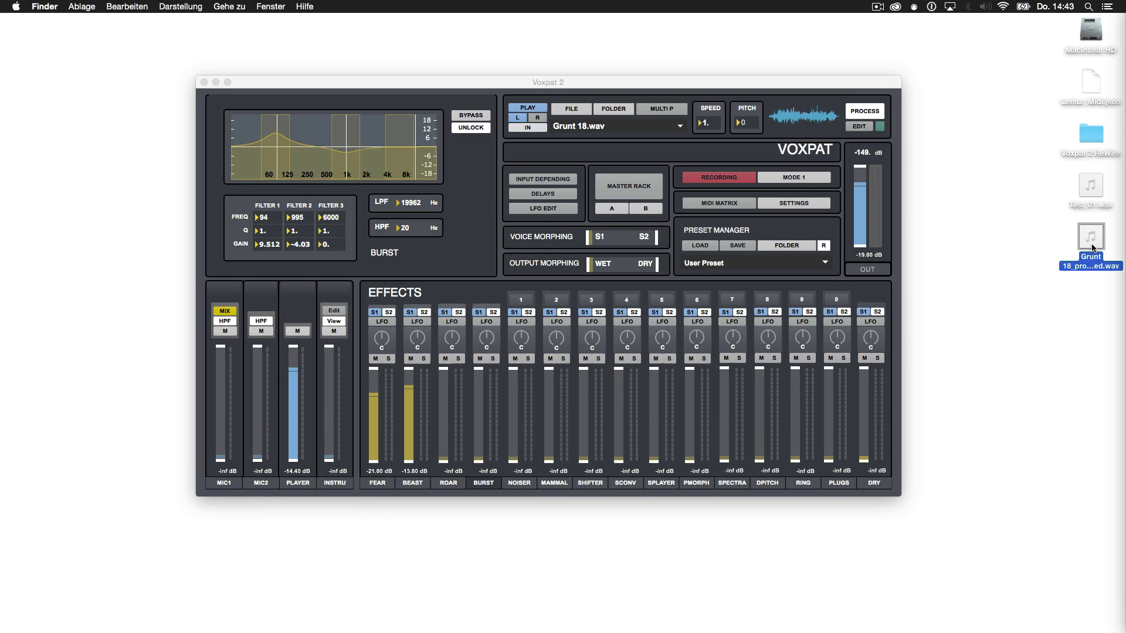
double_click(1093, 248)
left_click(86, 115)
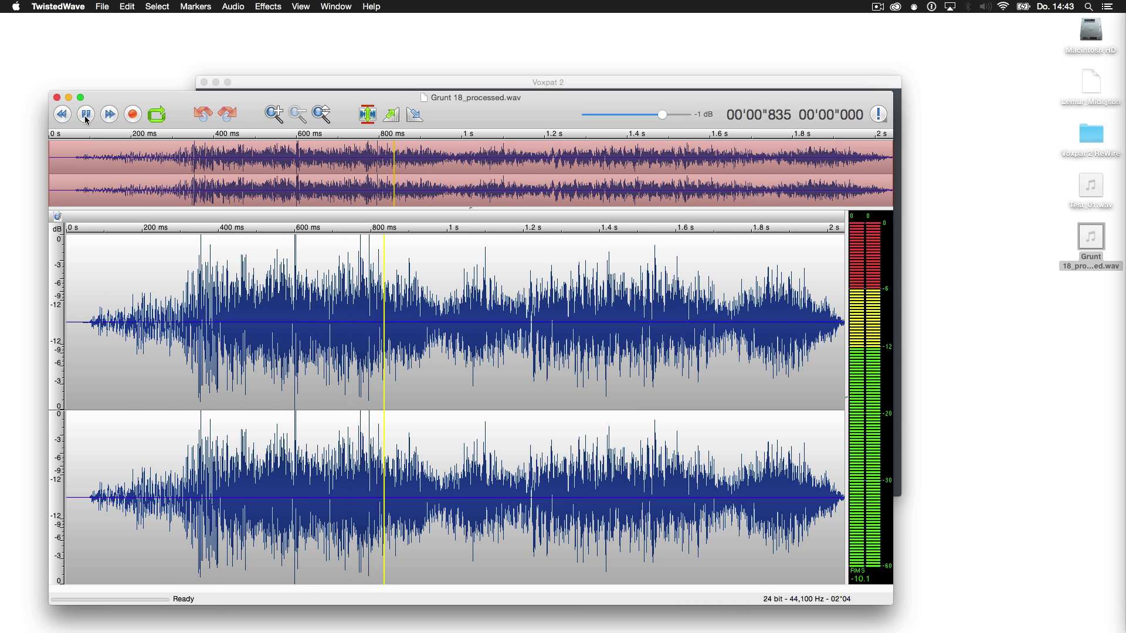
left_click(56, 98)
left_click(560, 88)
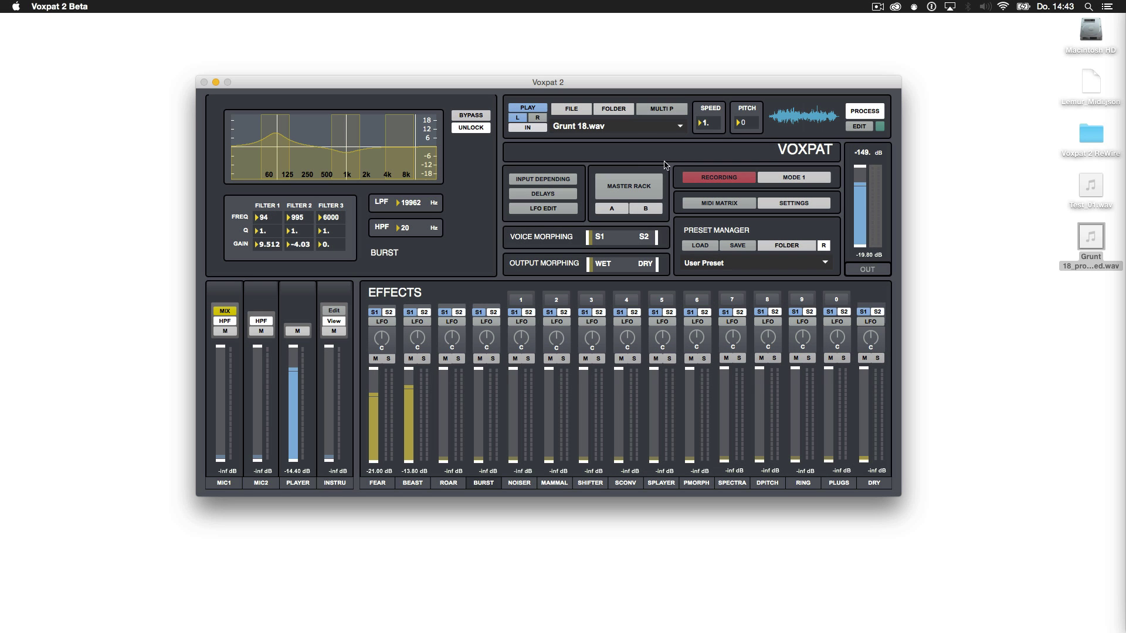
- Open the recording window, choose 24-bit stereo WAV and save the recording file as Recording_01.wav in Schreibtisch
left_click(706, 178)
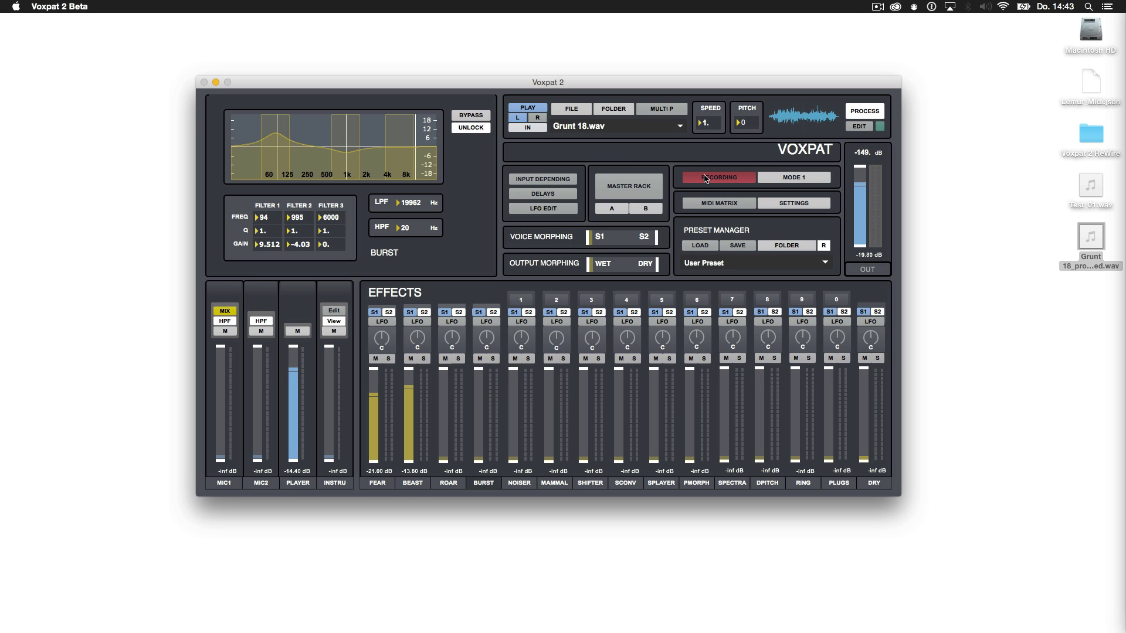
left_click(736, 179)
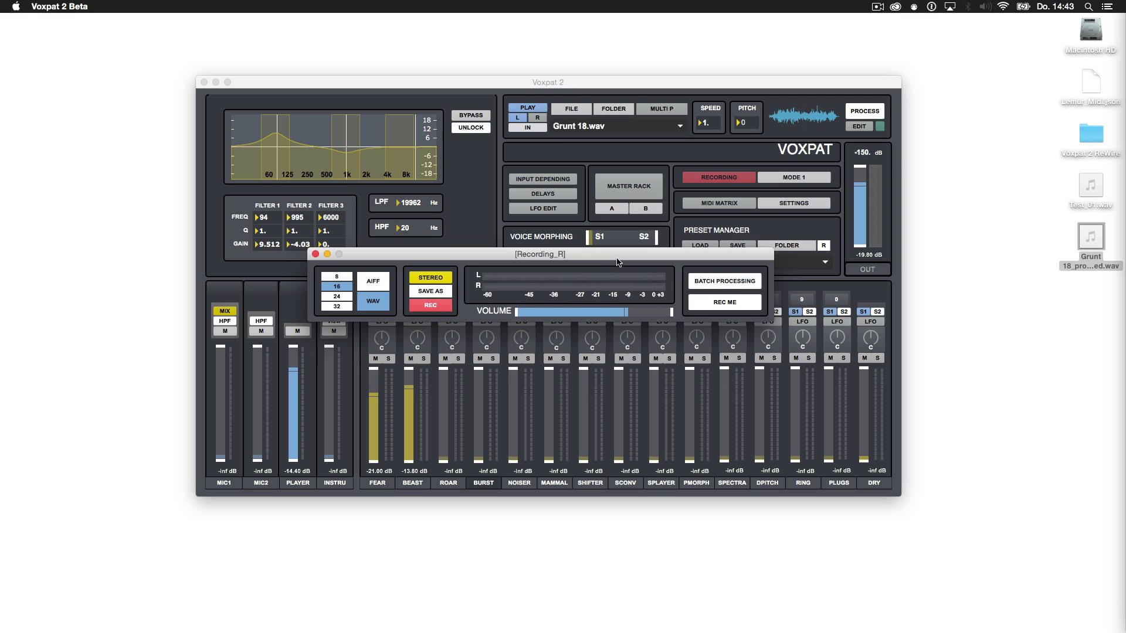
left_click_drag(617, 262, 624, 250)
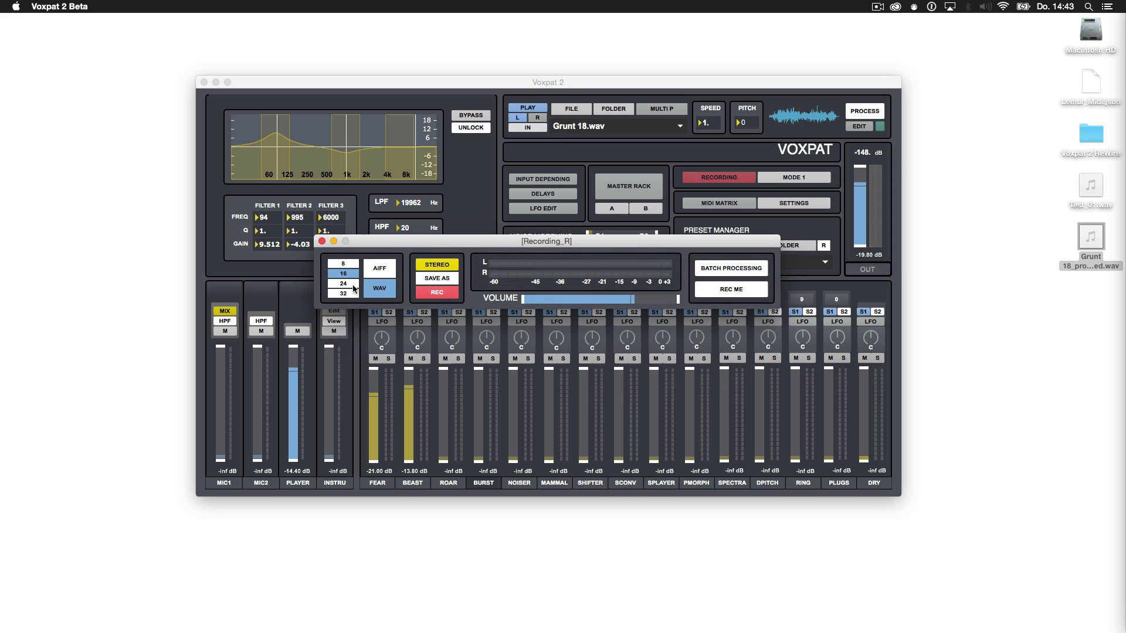
left_click(352, 285)
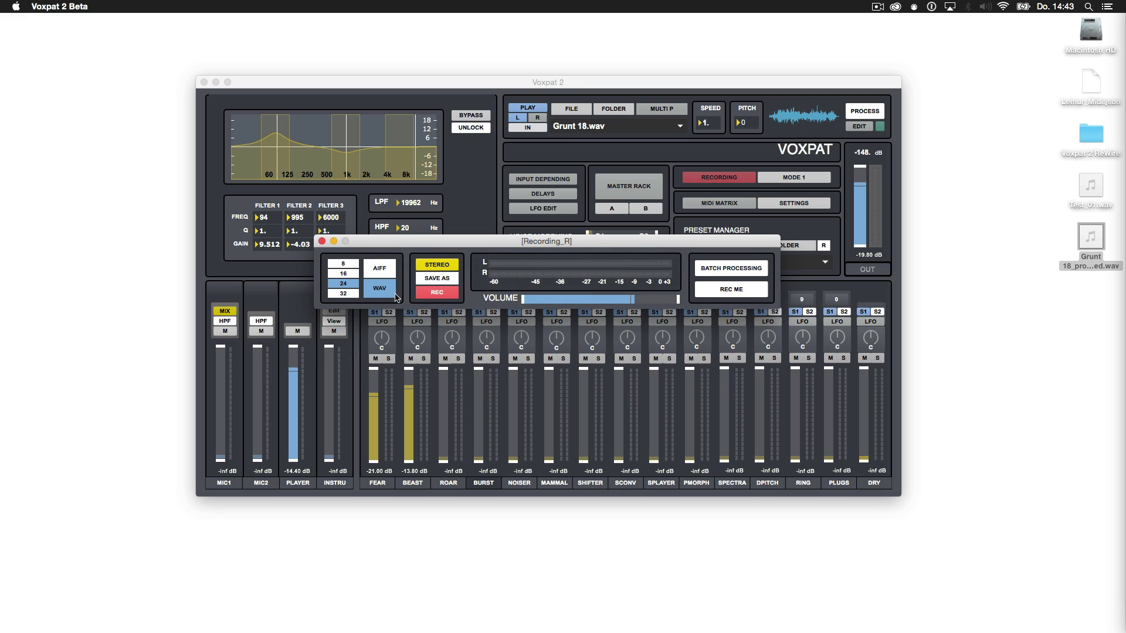
left_click(436, 265)
left_click(437, 278)
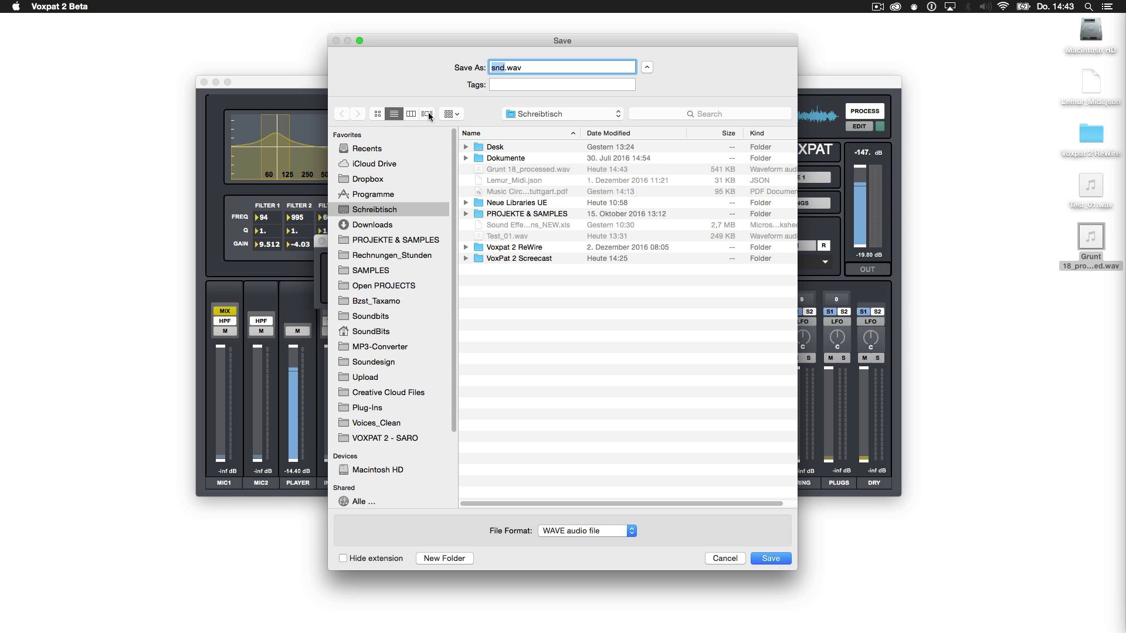
type("Recording_01")
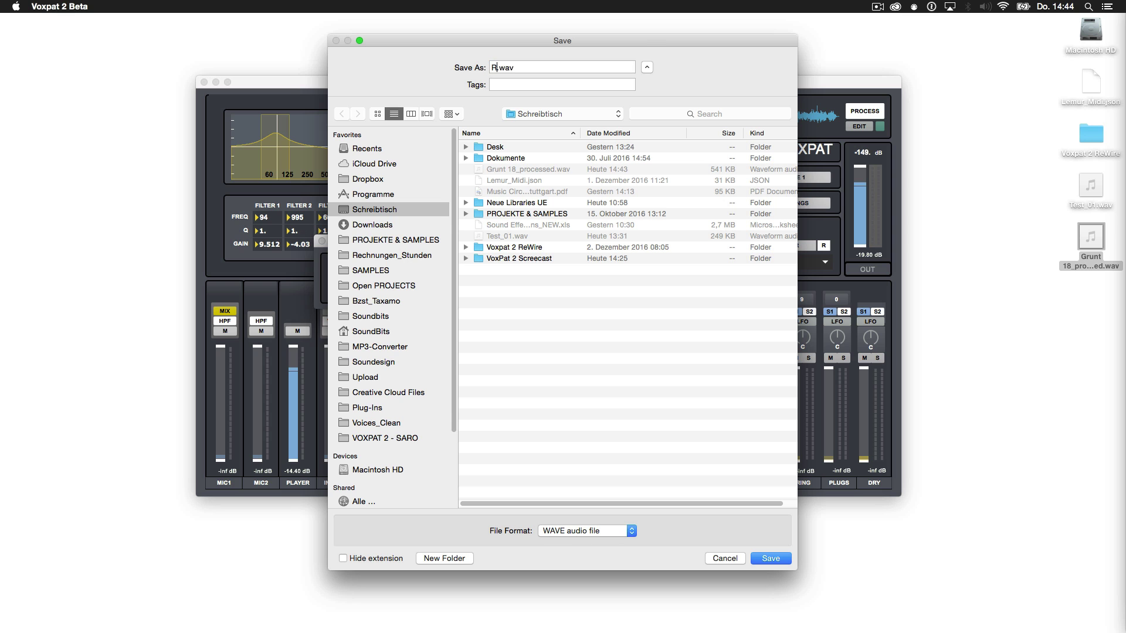
key("Return")
- Place the recording window below the mixer and briefly play Grunt 18.wav to check the recording level
left_click(270, 322)
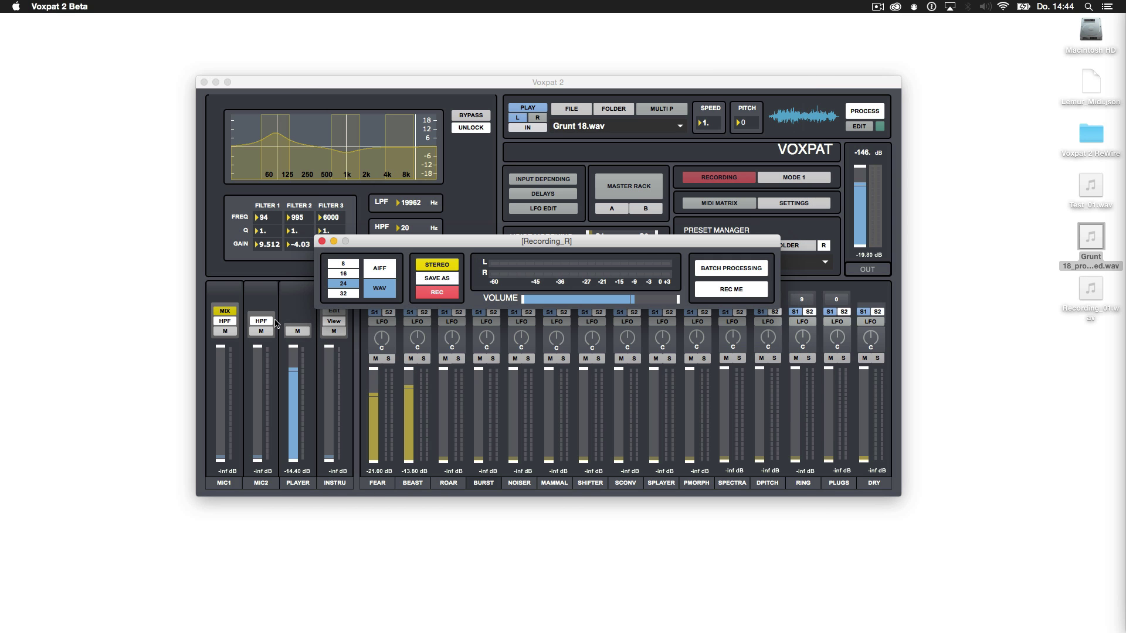
left_click_drag(443, 242, 439, 509)
left_click(528, 108)
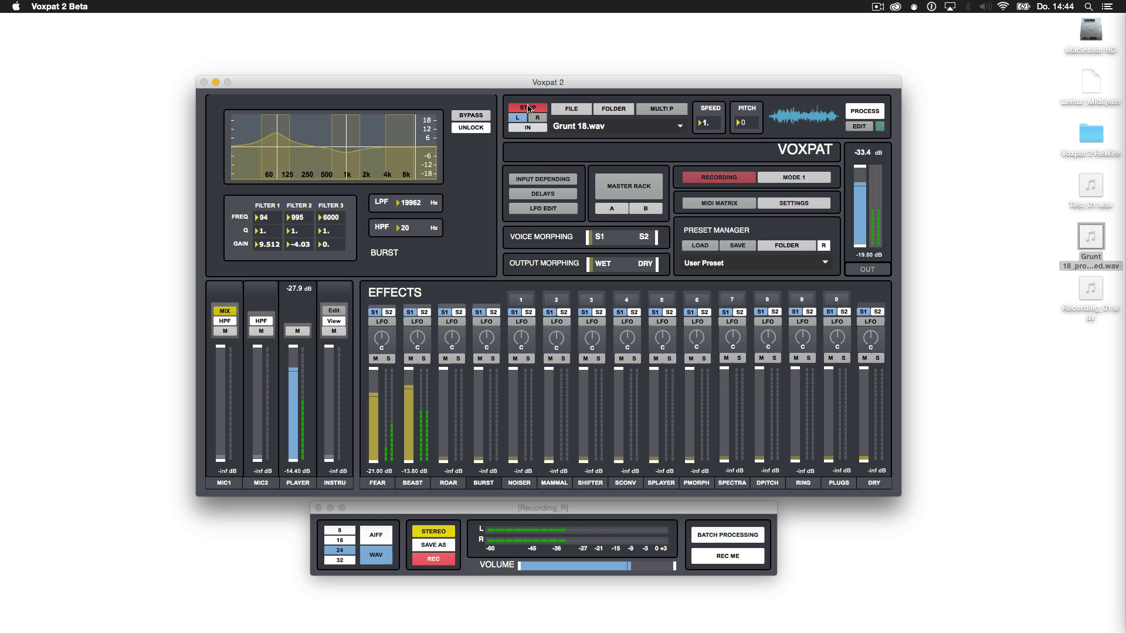
left_click(528, 108)
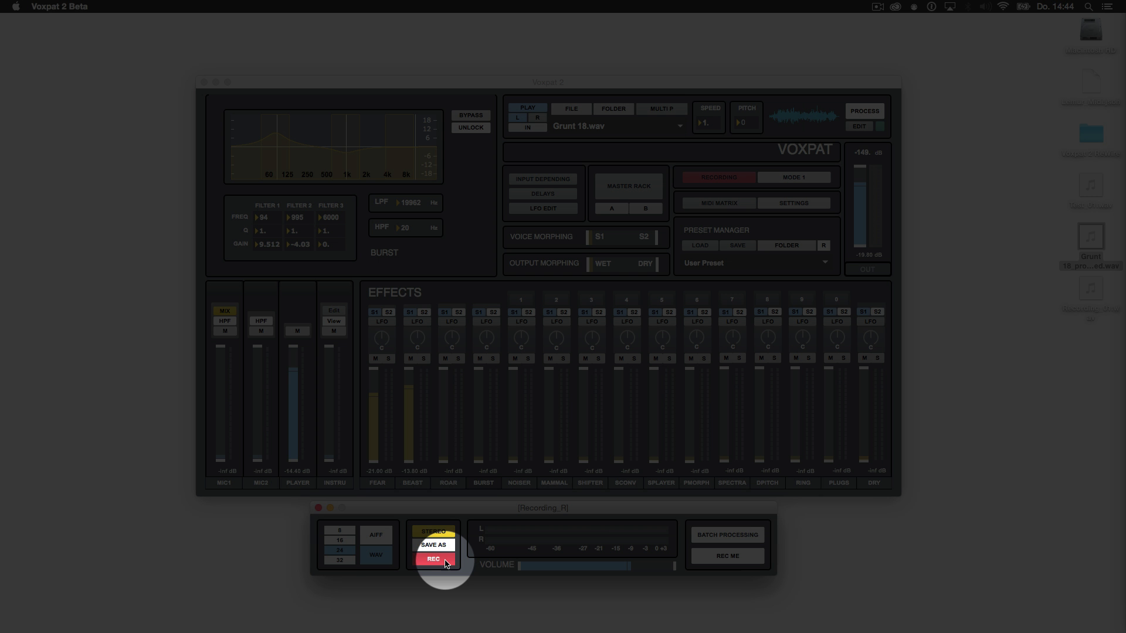
- Start recording, play Grunt 18.wav and fade the FEAR channel down to about -71.4 dB
left_click(433, 559)
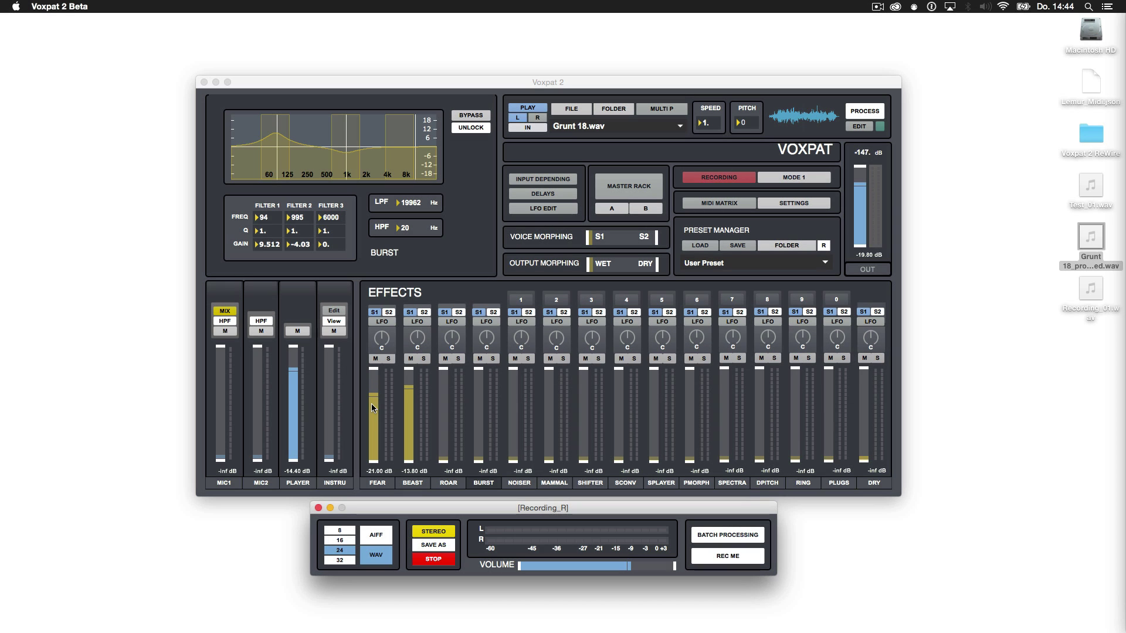
left_click(372, 403)
key("space")
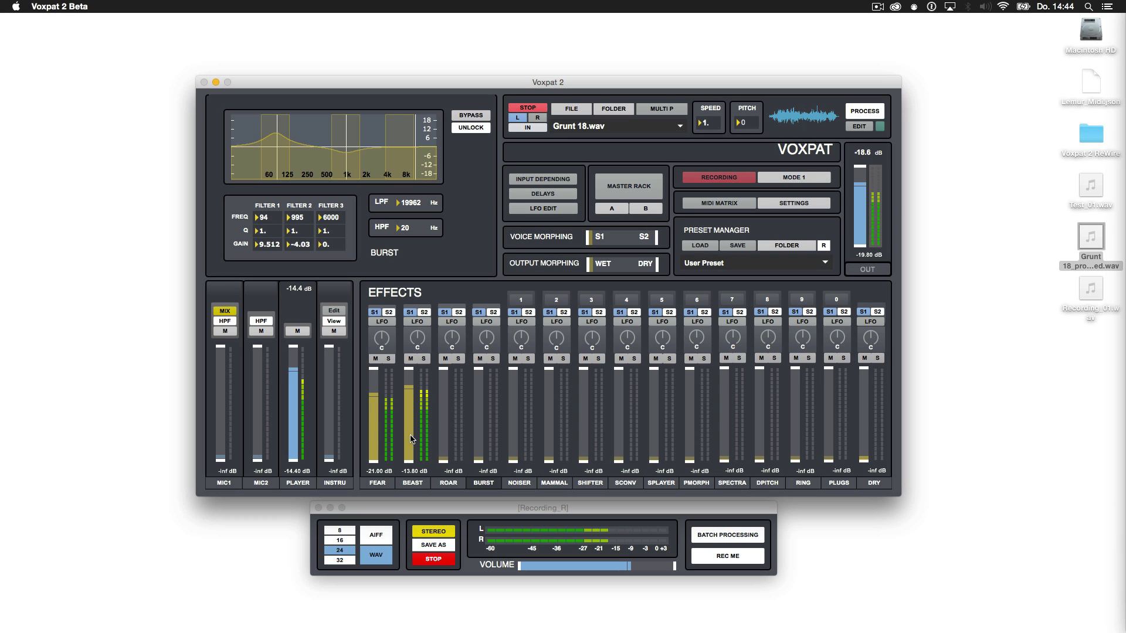
left_click_drag(371, 417, 373, 461)
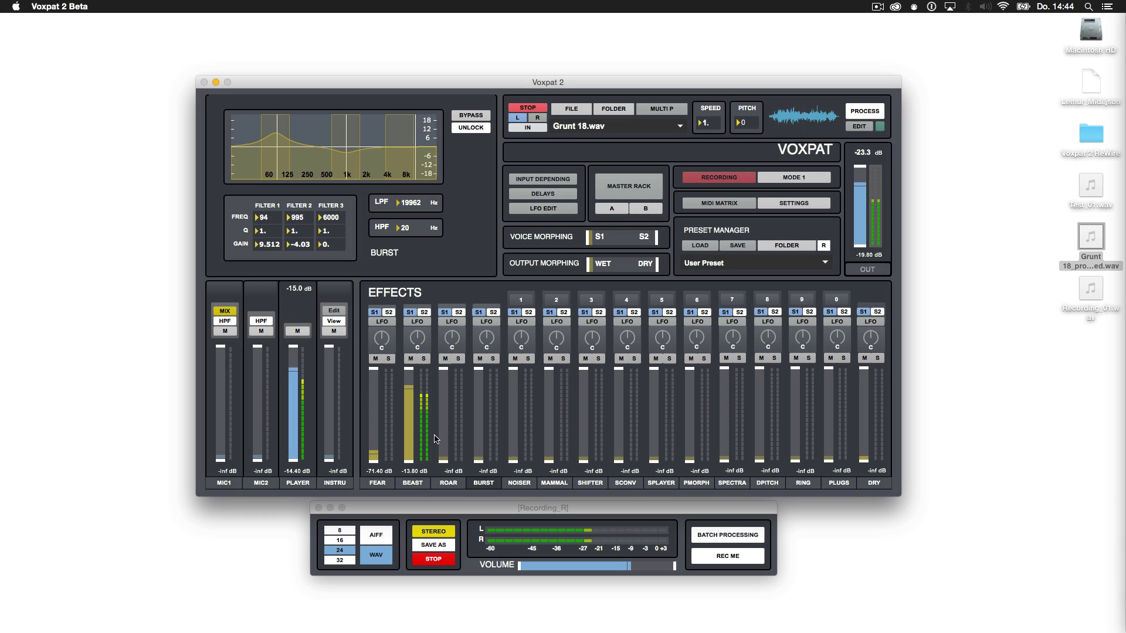
- While recording, raise ROAR to about -9.6 dB and BURST to -14.4 dB, fade BEAST to -72 dB and bring FEAR to -14.4 dB
left_click_drag(441, 422, 480, 386)
left_click_drag(409, 385, 409, 452)
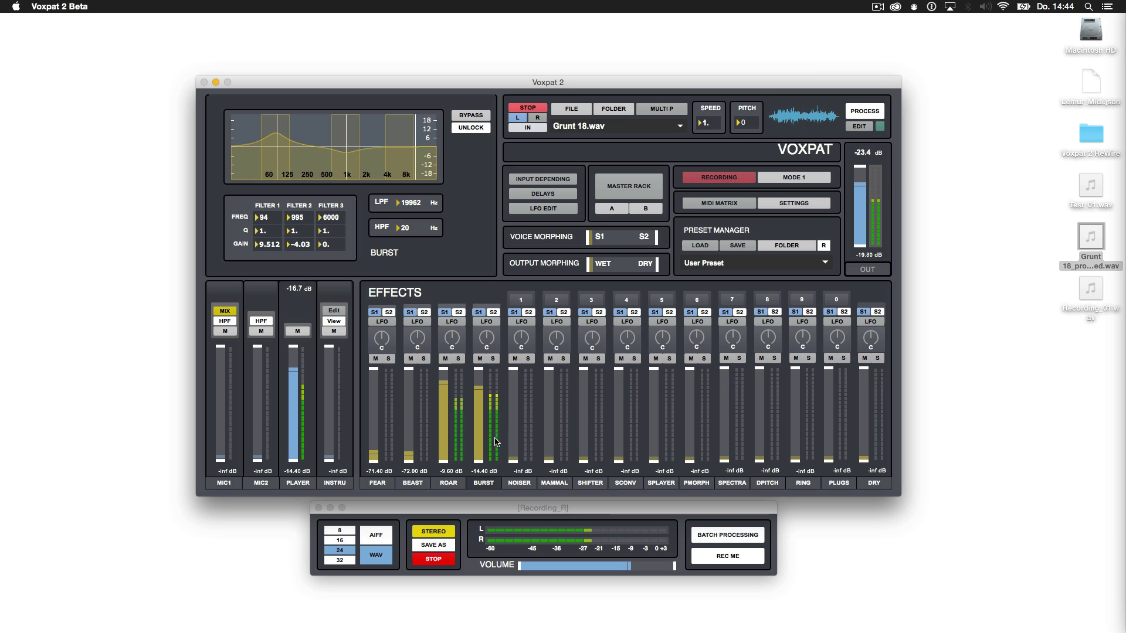
mouse_move(513, 460)
left_mouse_down()
mouse_move(513, 385)
mouse_move(513, 461)
left_mouse_up()
left_click_drag(370, 441, 373, 385)
- Switch the player to Grunt 15.wav, lower ROAR to about -49.2 dB and raise NOISER to 0 dB
left_click(563, 125)
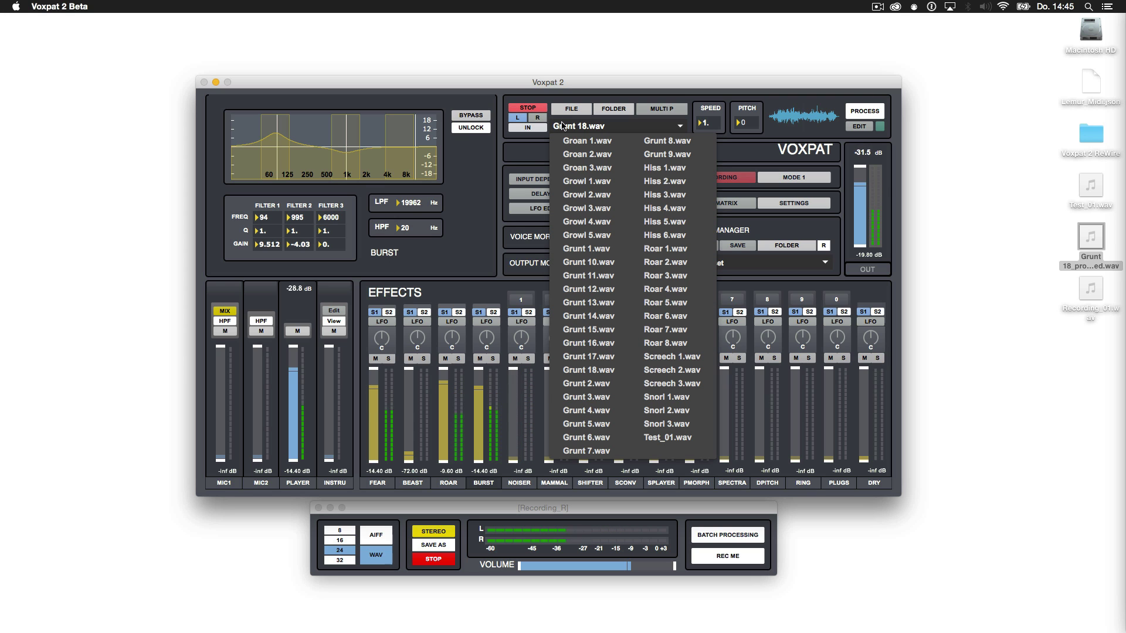
left_click(610, 330)
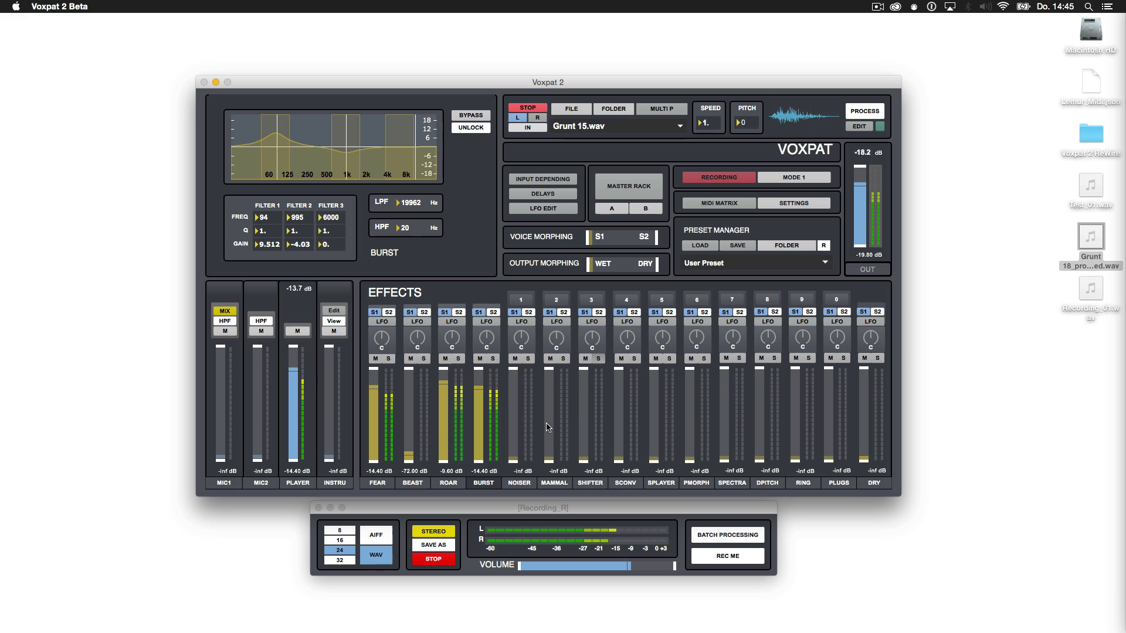
left_click_drag(444, 384, 444, 426)
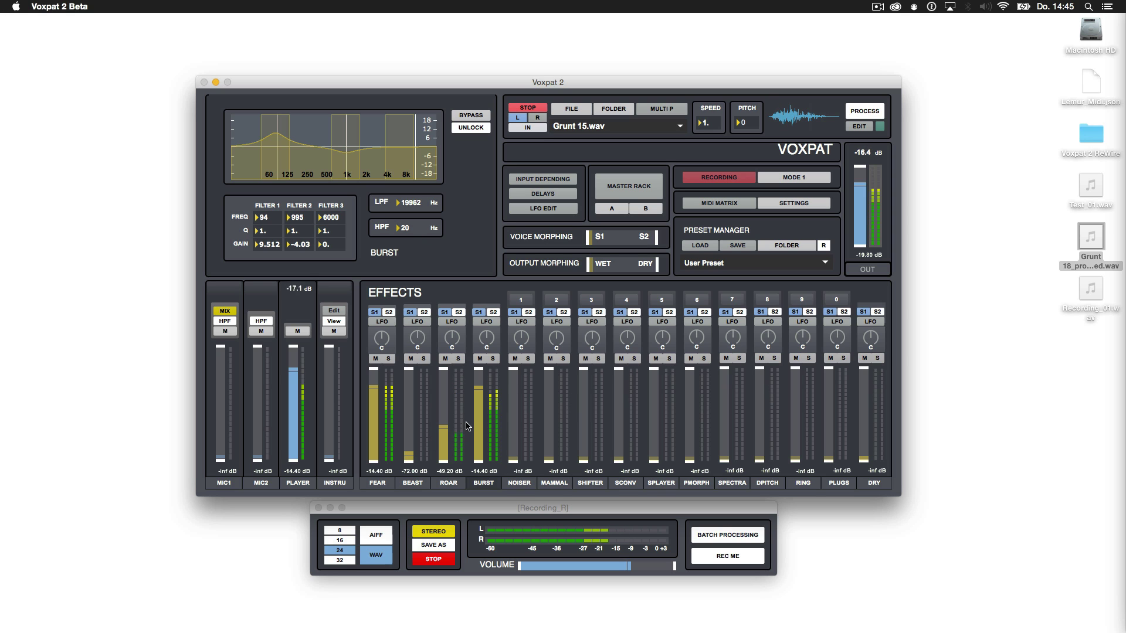
left_click_drag(513, 459, 513, 371)
- Switch the playing sample to Grunt 1.wav and shortly after to Grunt 11.wav
left_click(565, 125)
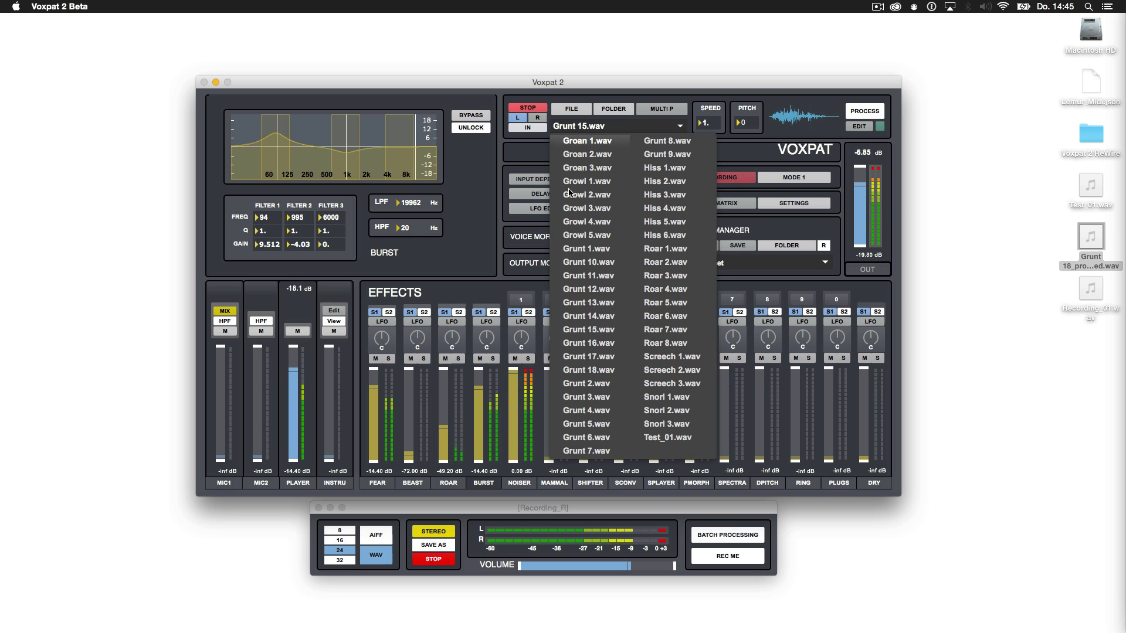
left_click(570, 249)
left_click(574, 127)
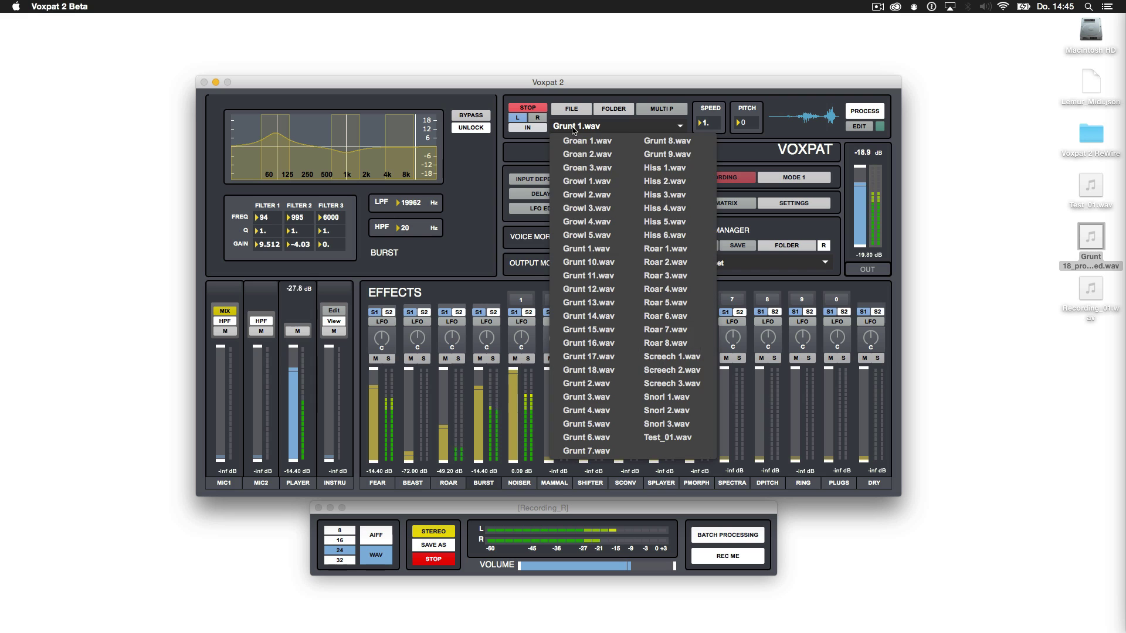
left_click(578, 281)
- Set BEAST to about -9.6, NOISER -42.6, BURST -27.6, FEAR -31.8 and ROAR -13.2 dB, and stop the recording and the player
left_click_drag(408, 455, 408, 382)
left_click_drag(513, 371, 479, 406)
left_click_drag(373, 386, 374, 406)
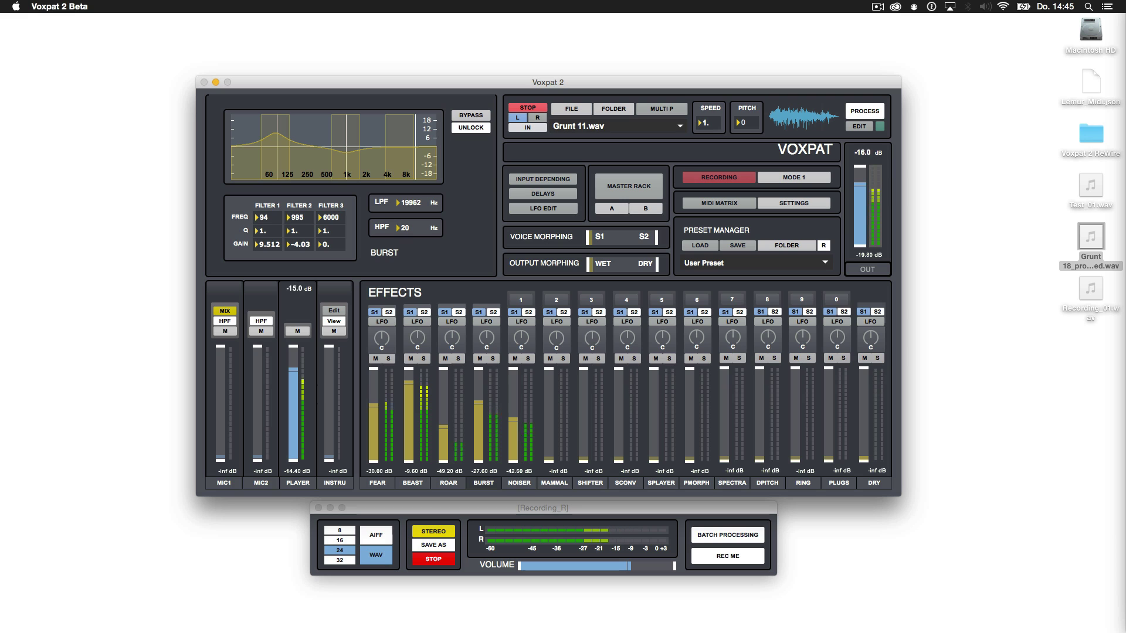
left_click_drag(443, 426, 443, 384)
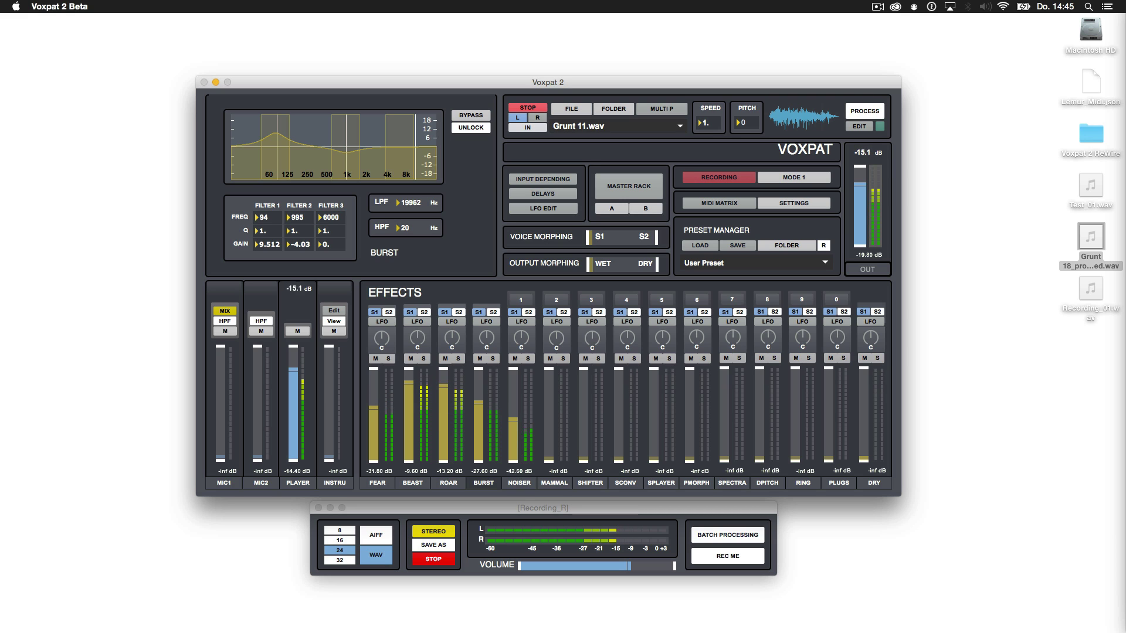
left_click(441, 560)
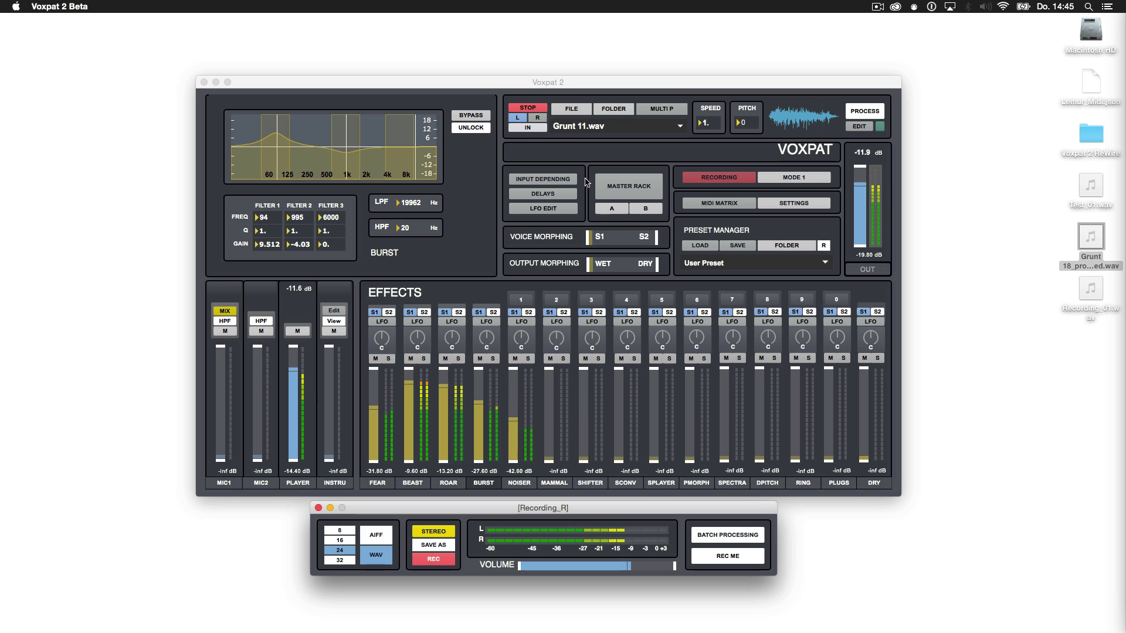
left_click(542, 110)
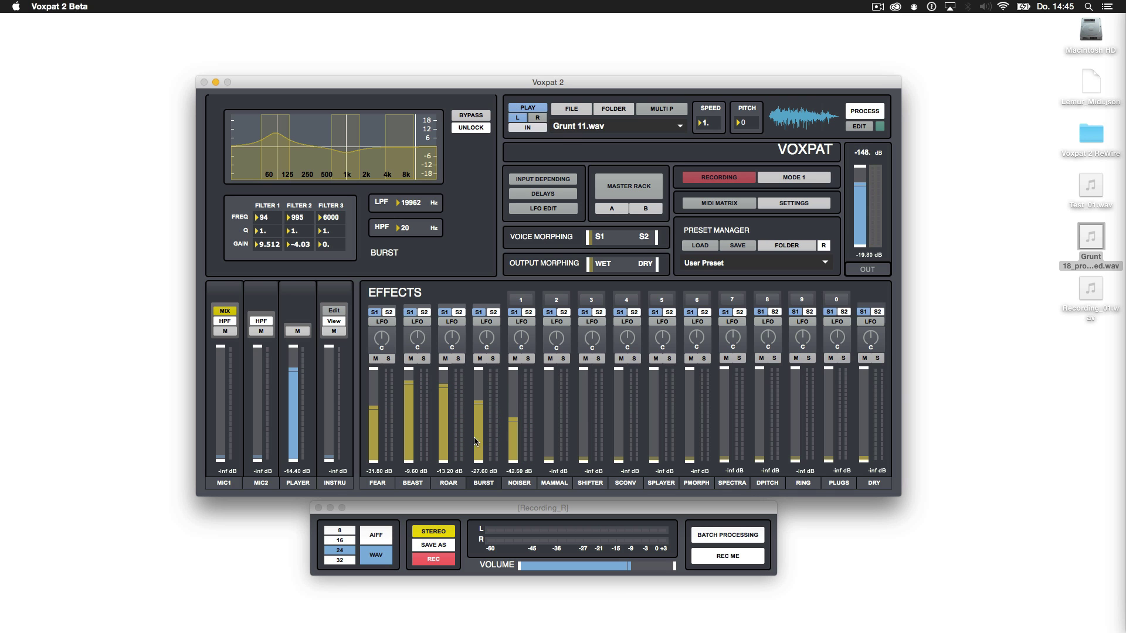
- Open Recording_01.wav in TwistedWave and play a selected section starting at about 5 seconds
double_click(1093, 298)
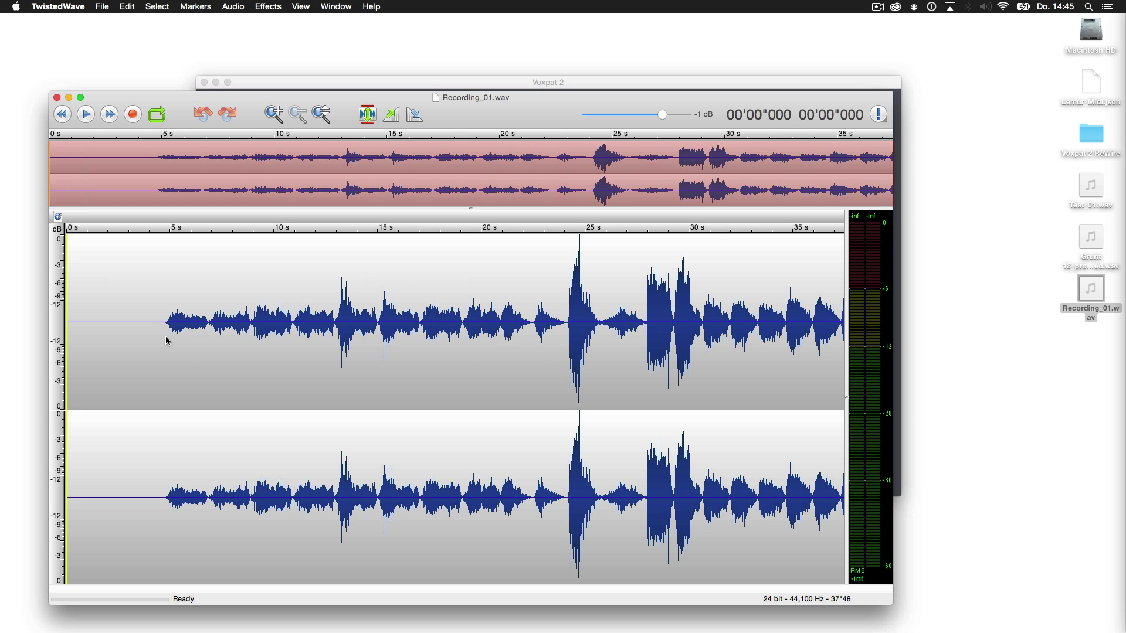
left_click_drag(158, 338, 208, 347)
key("space")
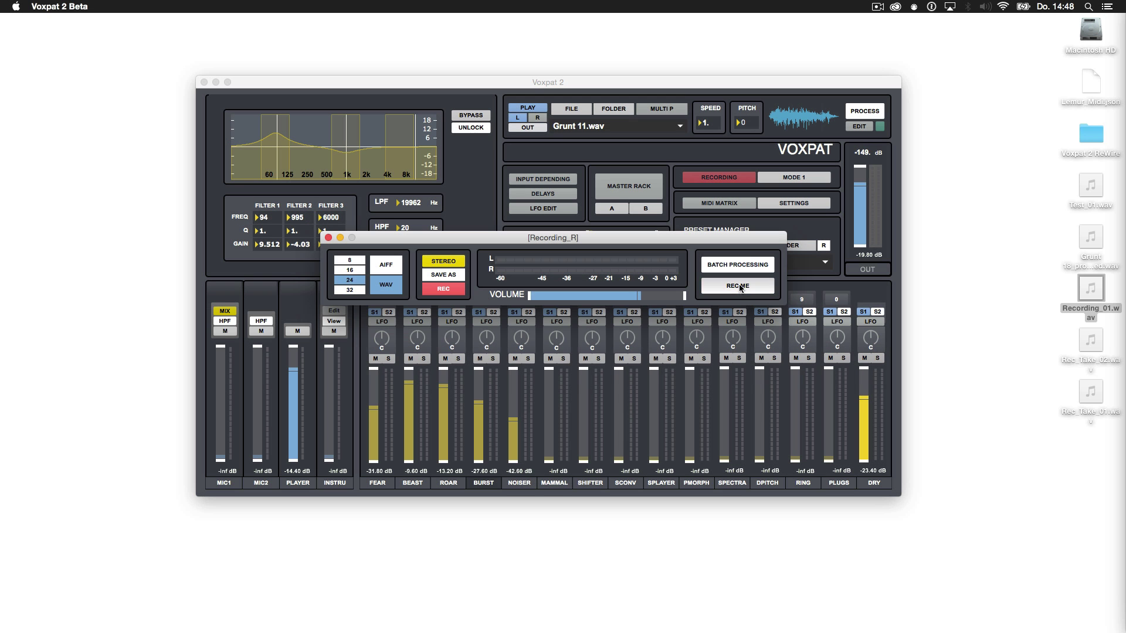
- Switch to Mode 2, raise MIC1 to about -17.4 dB and open the REC ME recorder
left_click(739, 286)
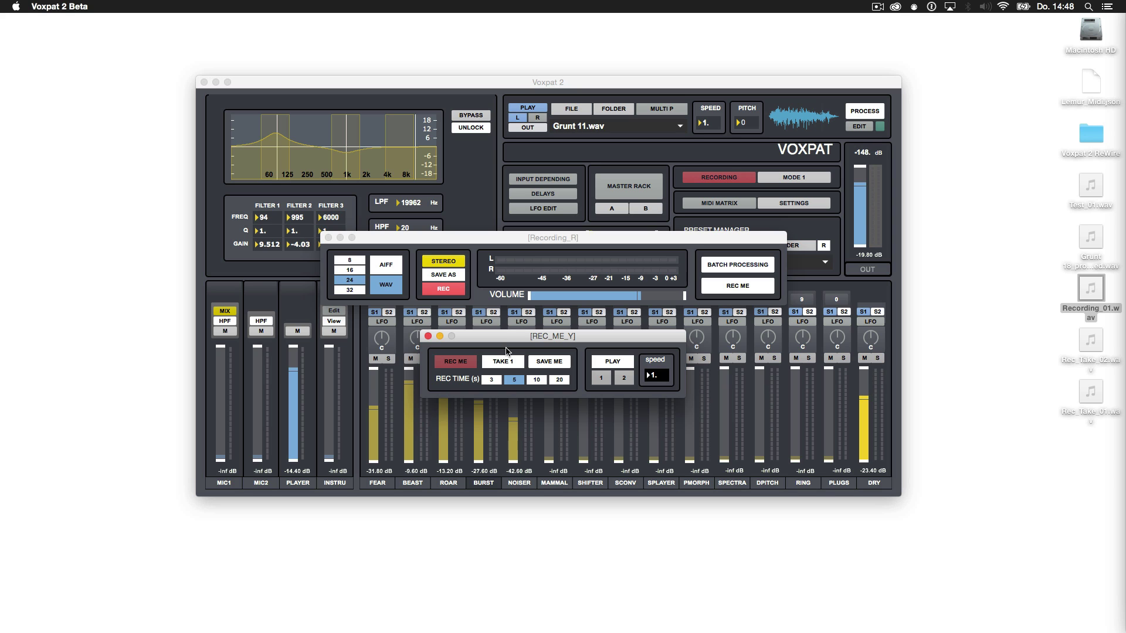
key("m")
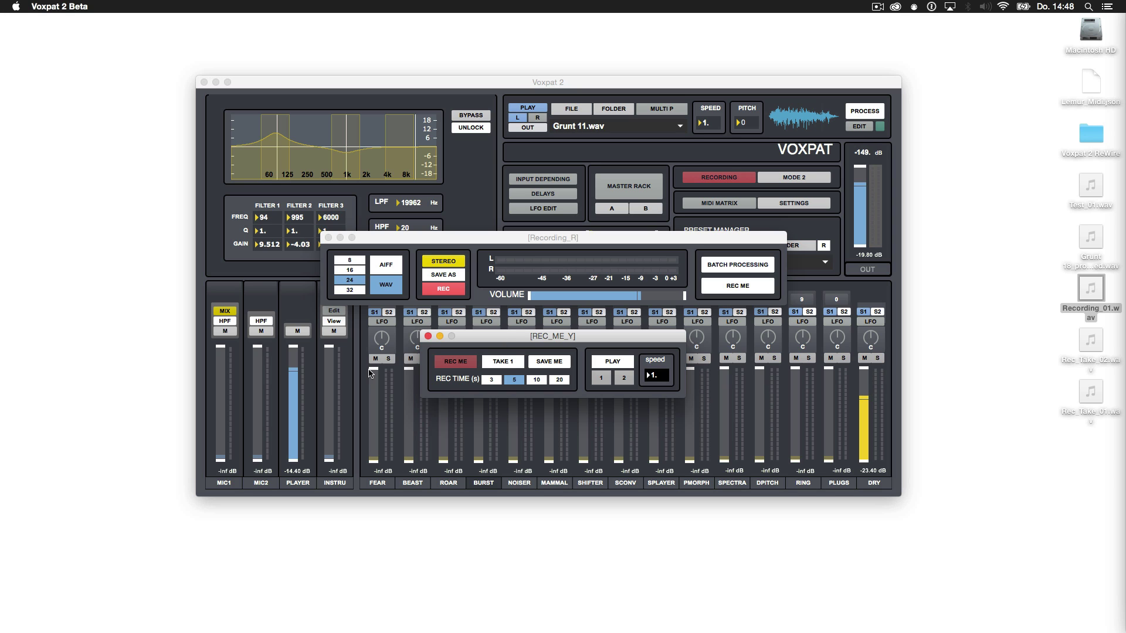
left_click_drag(223, 403, 222, 372)
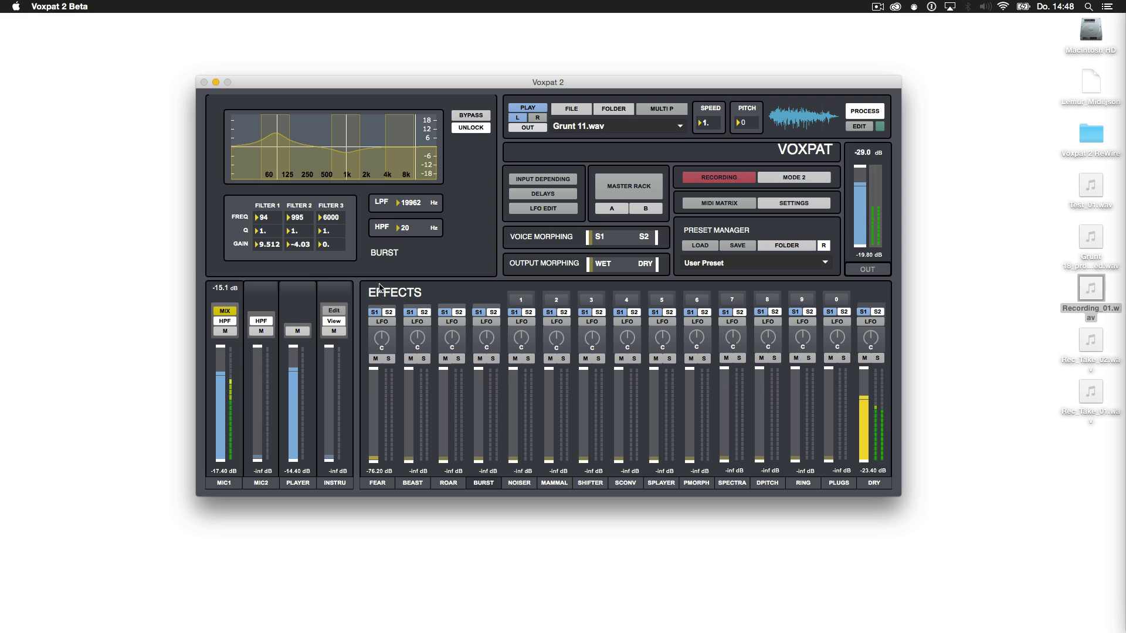
left_click(721, 178)
left_click(738, 284)
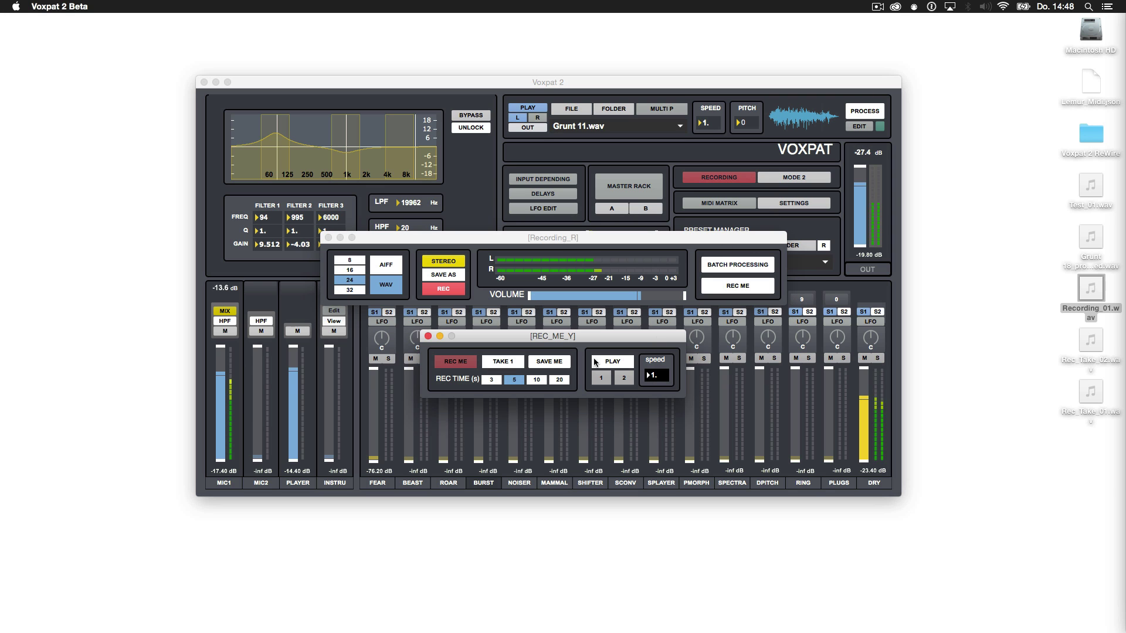
- Set the REC ME recording time to 3 seconds and record takes 1 and 2 from the microphone
left_click(493, 381)
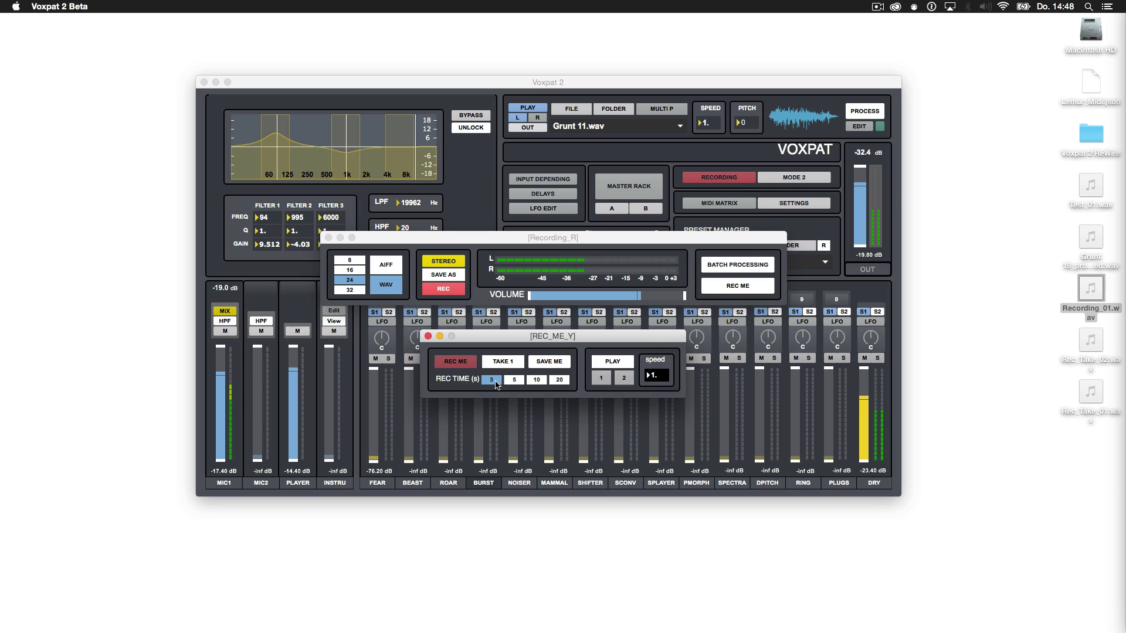
left_click(457, 366)
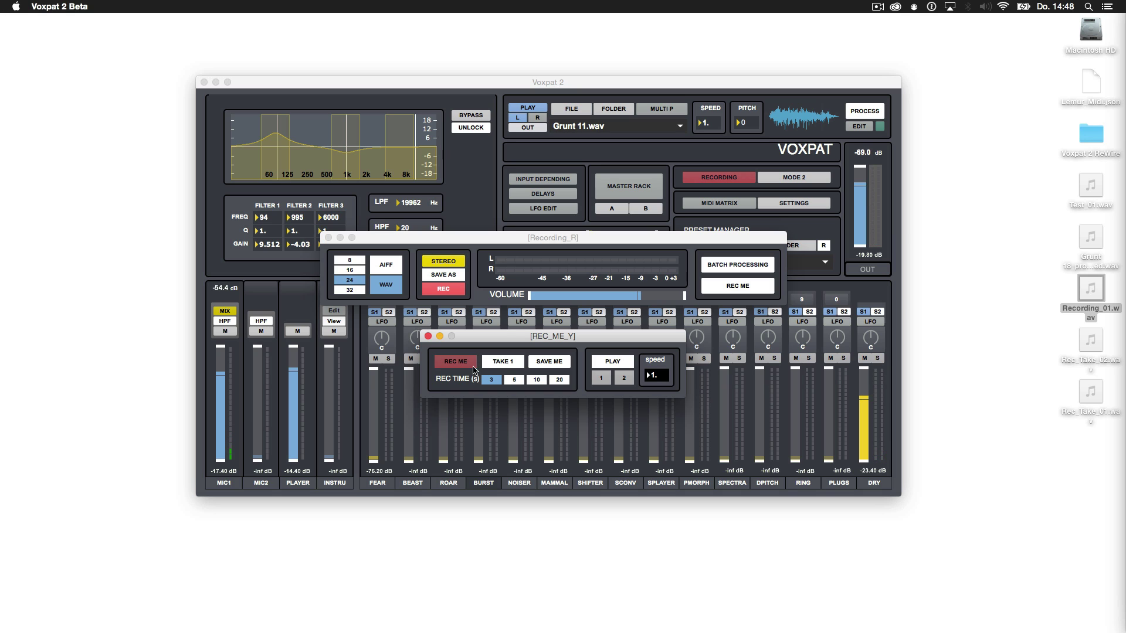
left_click(460, 365)
- Play back take 1, take 2 and both takes together in REC ME
left_click(611, 363)
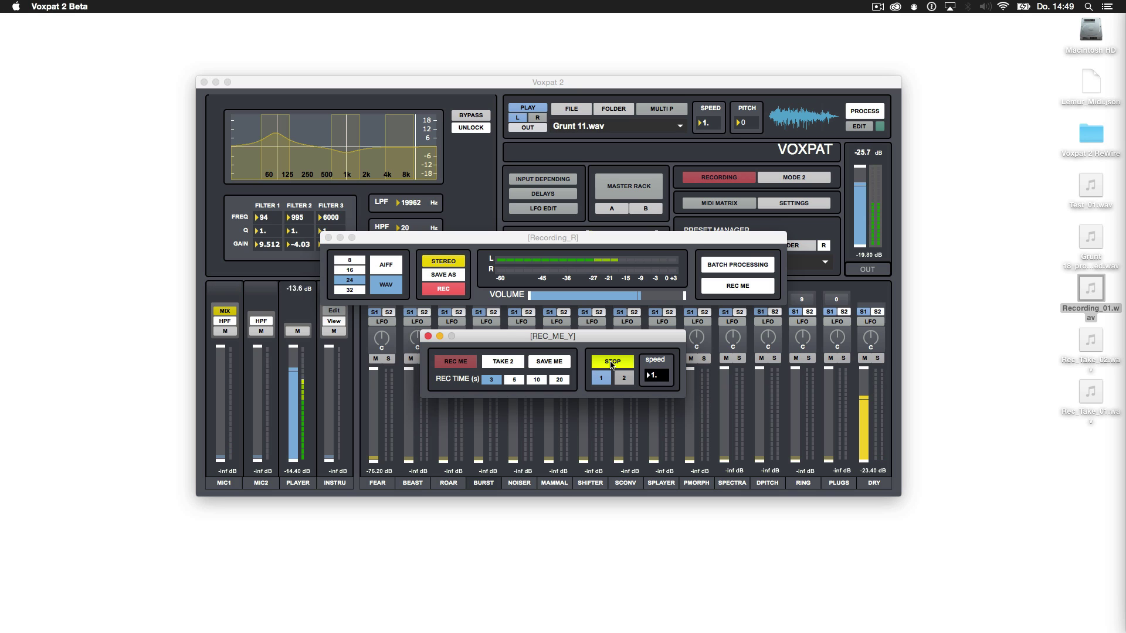
left_click(624, 378)
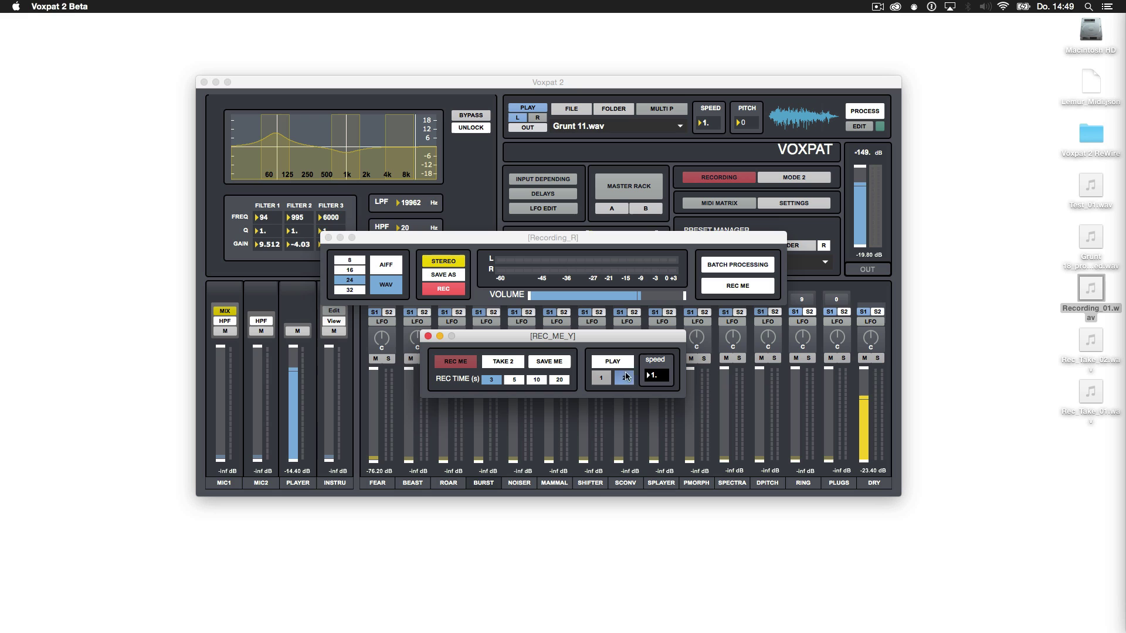
left_click(625, 363)
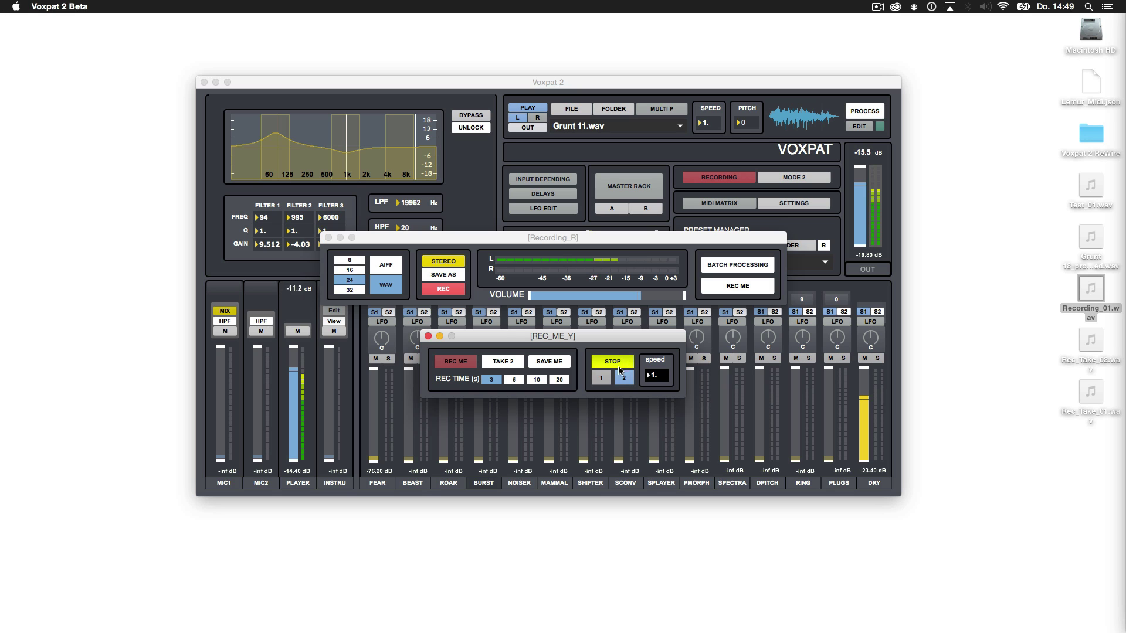
left_click(601, 379)
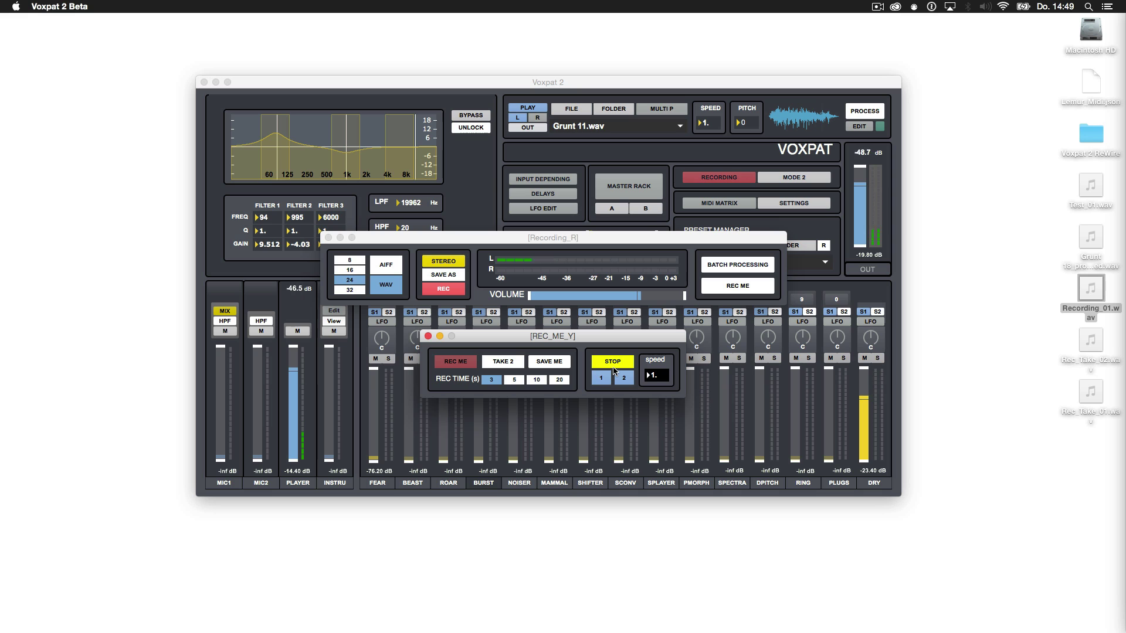
left_click(615, 366)
left_click(615, 366)
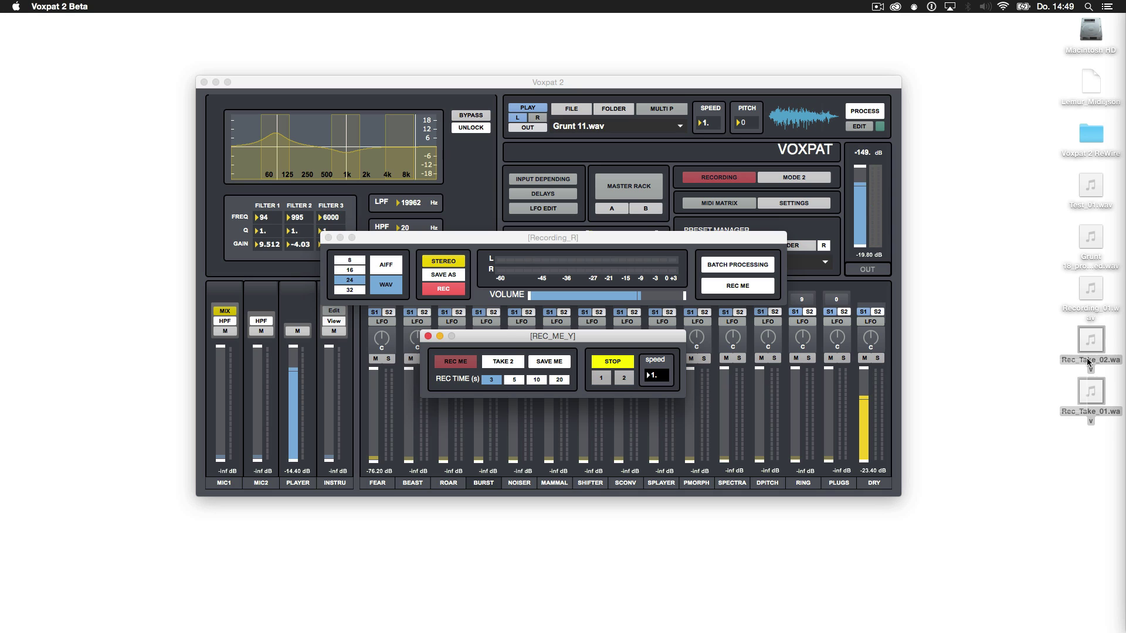
- Save take 1 to the desktop as Rec_Take_01.wav, replacing the existing file
left_click(1008, 379)
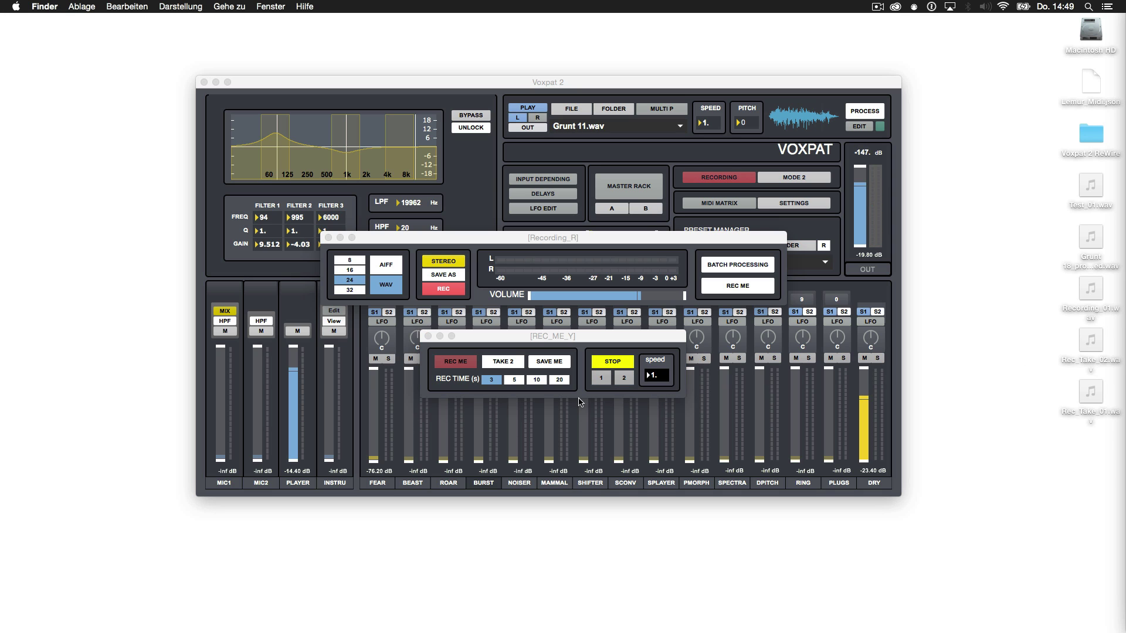
left_click(498, 371)
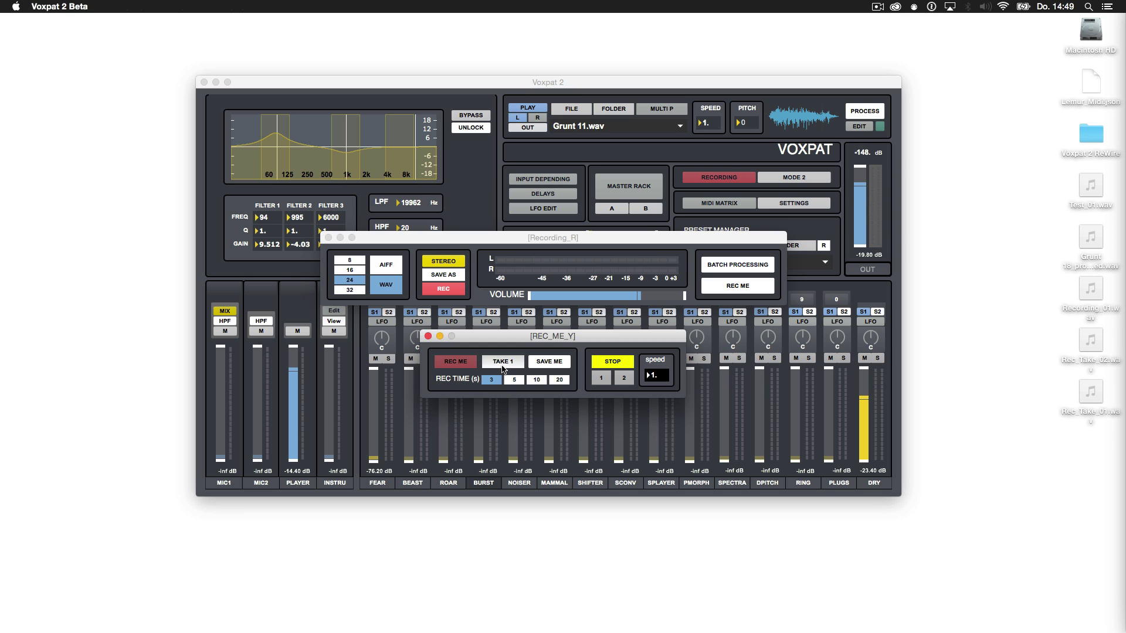
left_click(549, 361)
left_click(516, 224)
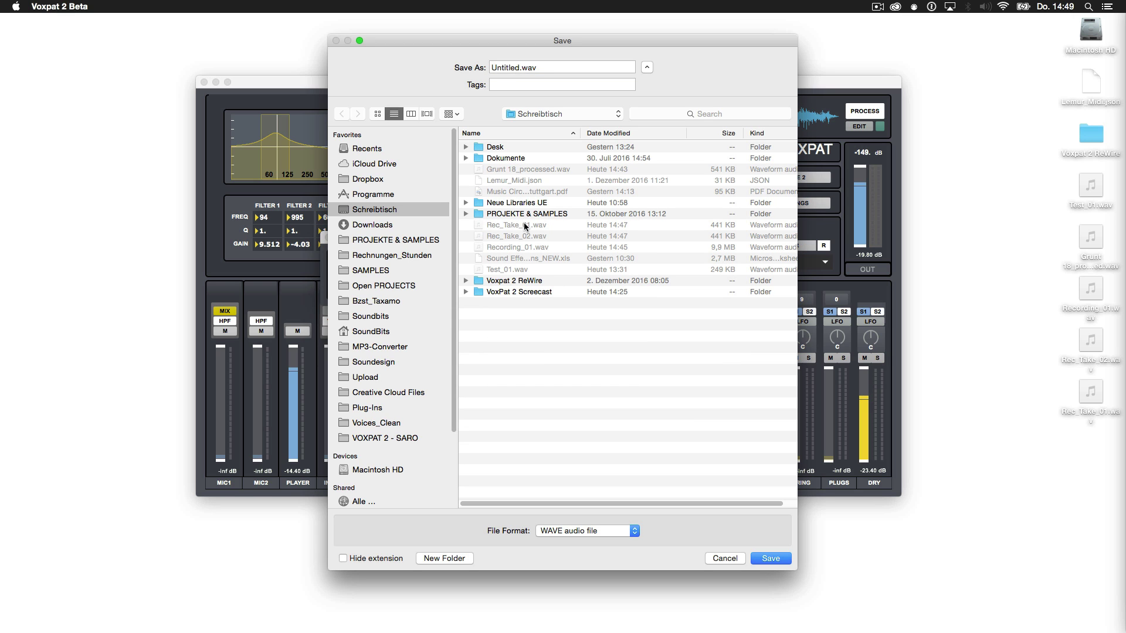
left_click(763, 560)
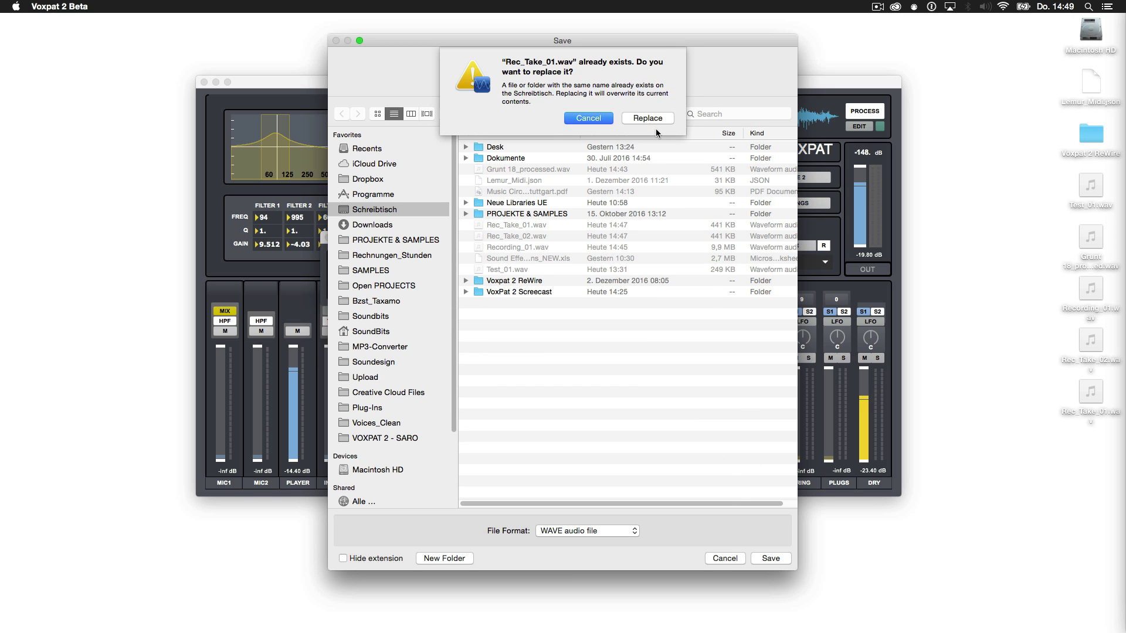
left_click(649, 117)
- Save take 2 to the desktop as Rec_Take_02.wav, replacing the existing file
left_click(541, 370)
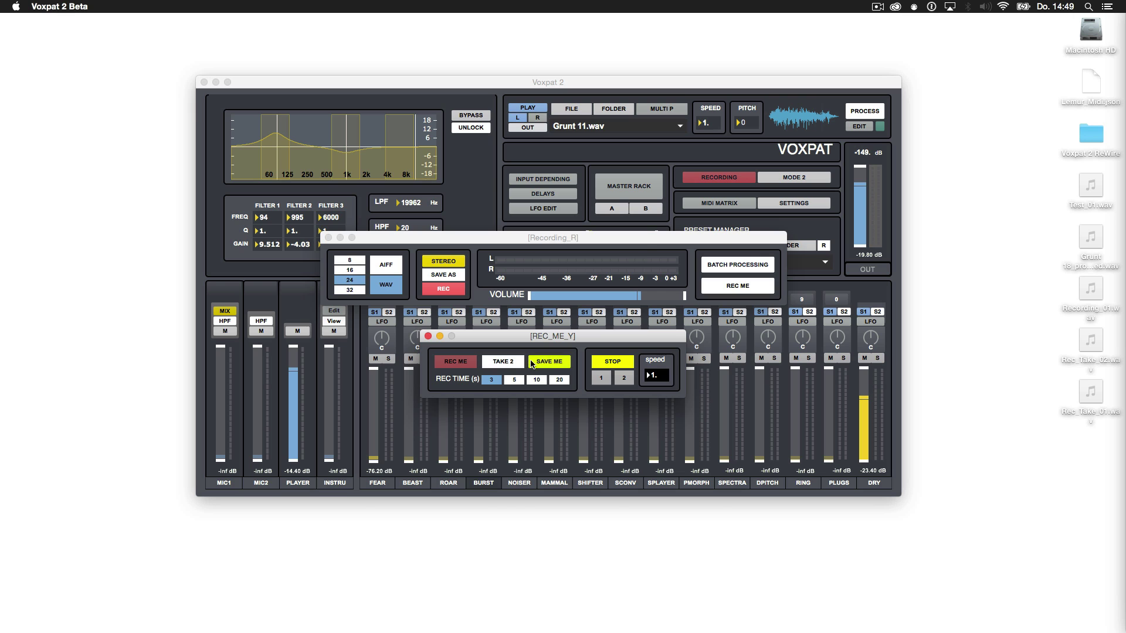
left_click(544, 236)
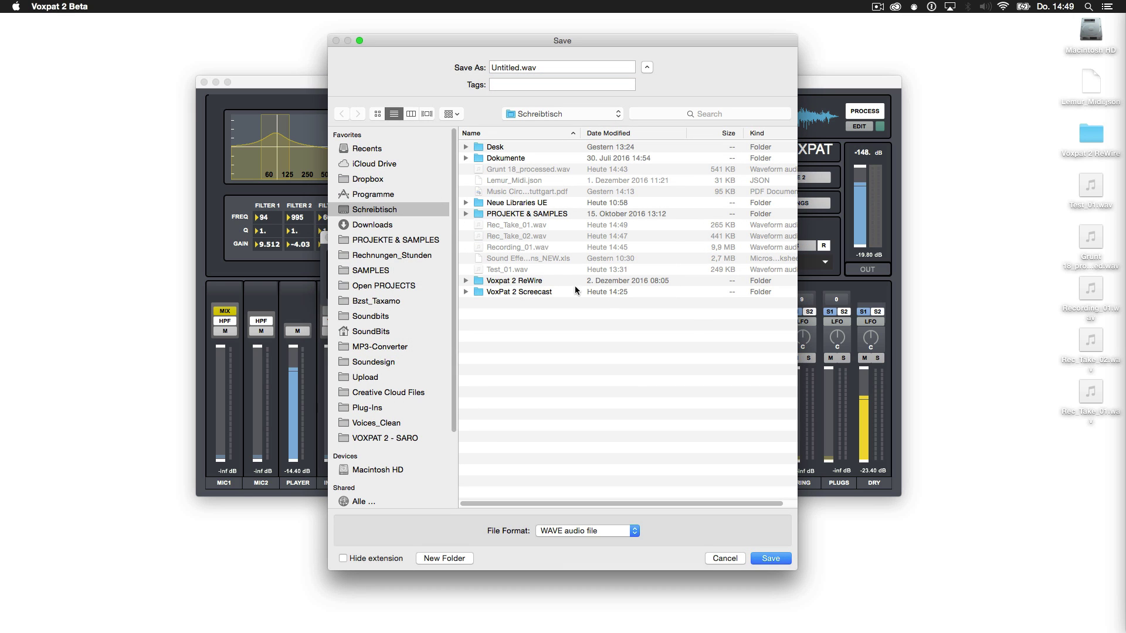
left_click(534, 238)
left_click(763, 557)
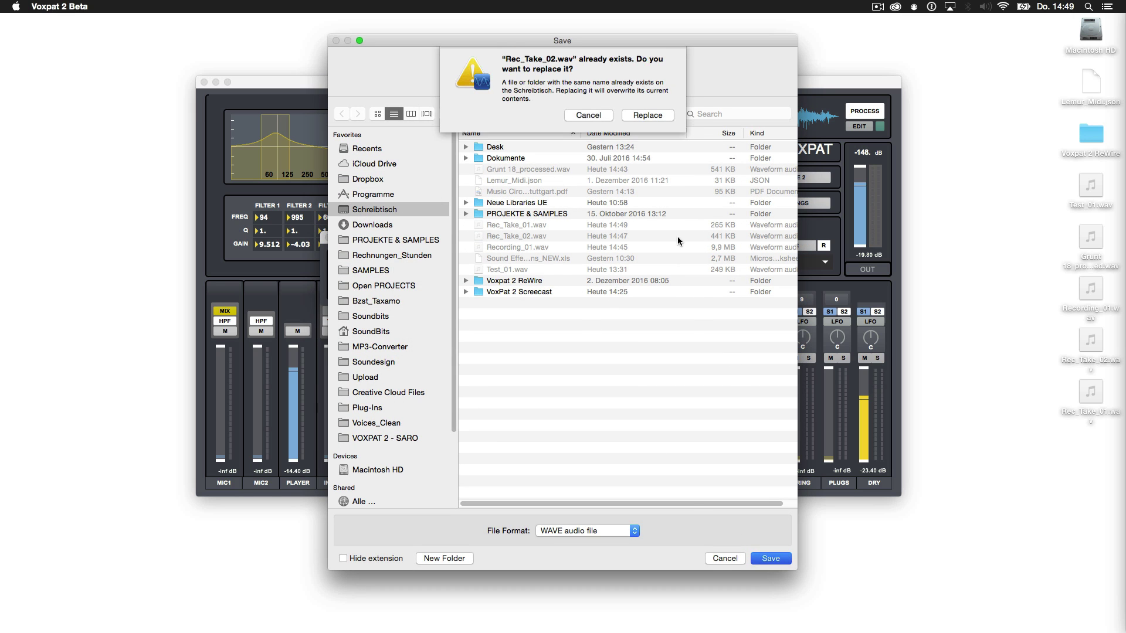
left_click(648, 116)
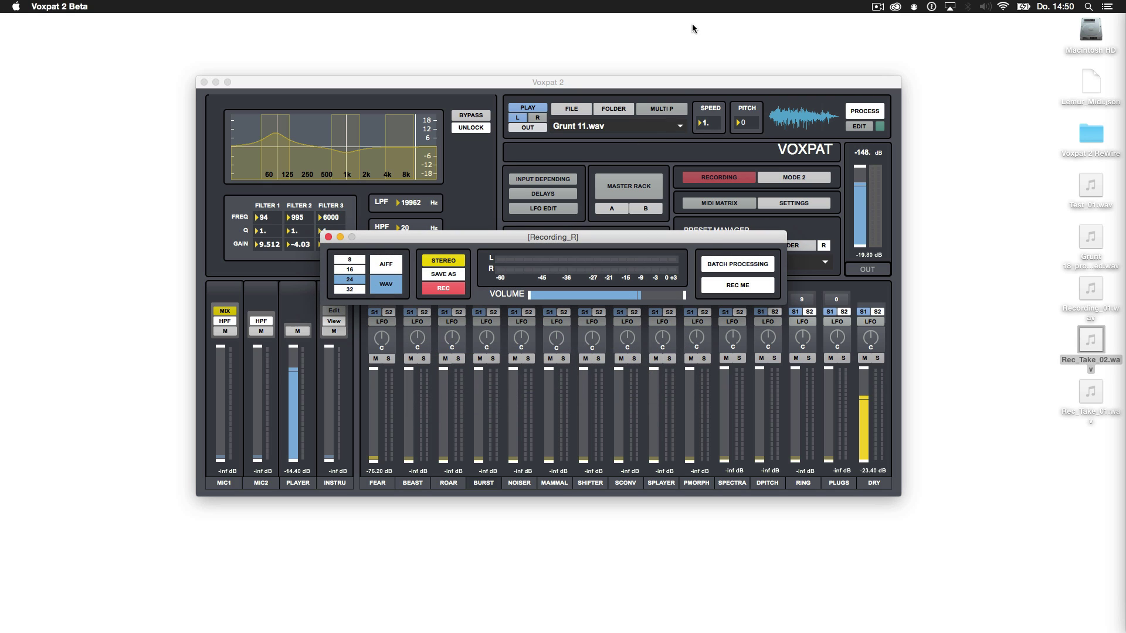
- Open Batch Processing and set the Female folder inside Voices_Clean as the source
left_click(753, 265)
left_click_drag(719, 255, 684, 319)
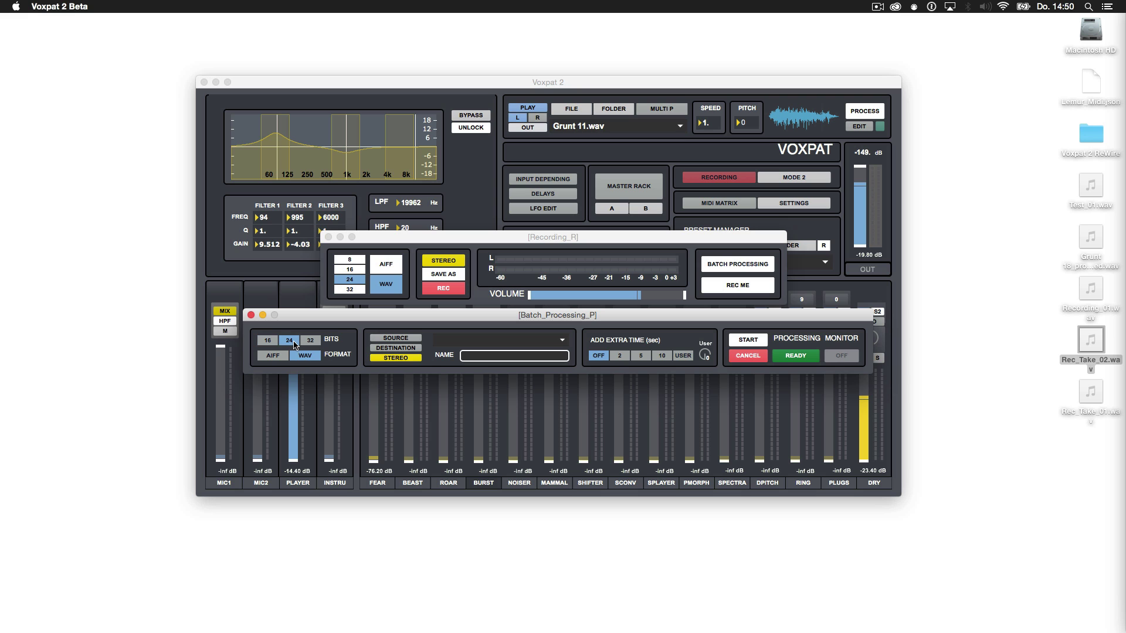
left_click(396, 338)
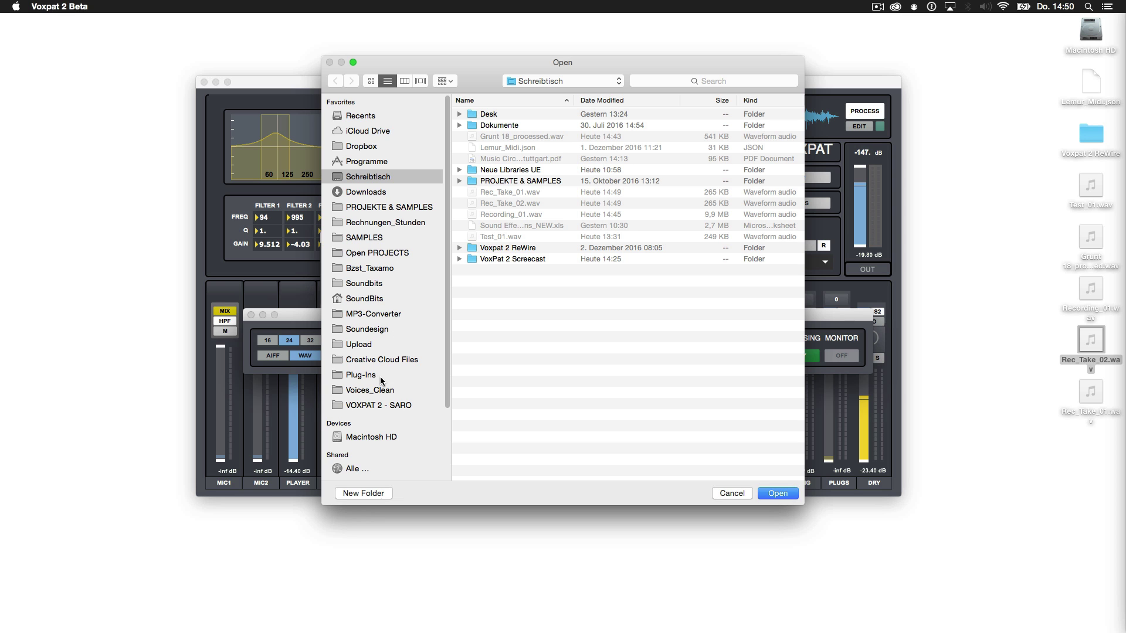
left_click(368, 391)
left_click(459, 114)
double_click(491, 112)
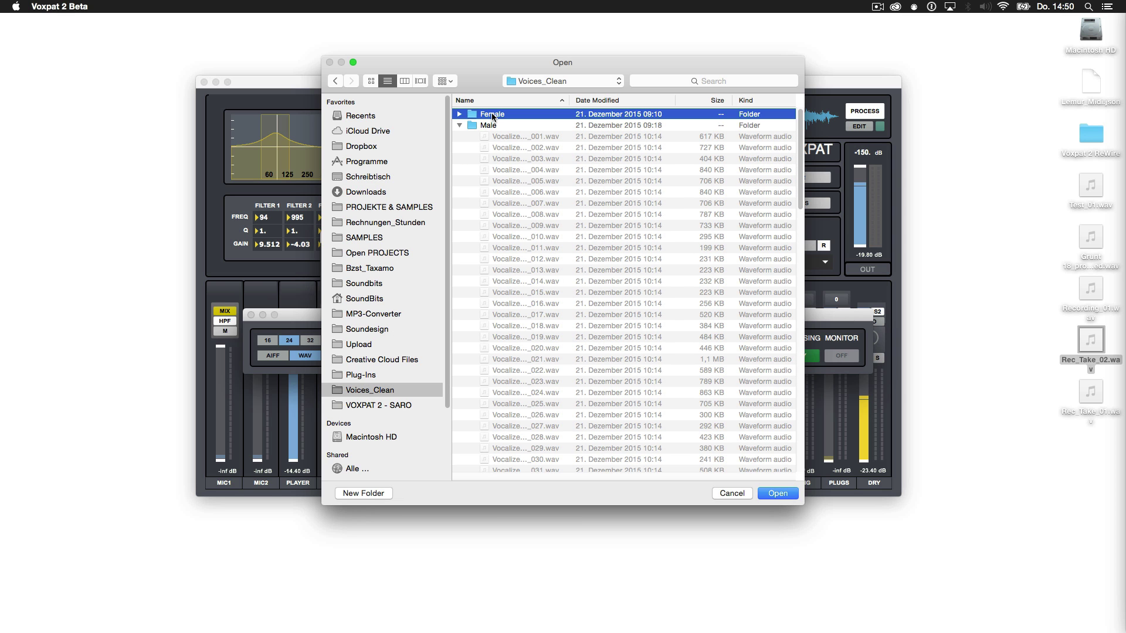
left_click(778, 493)
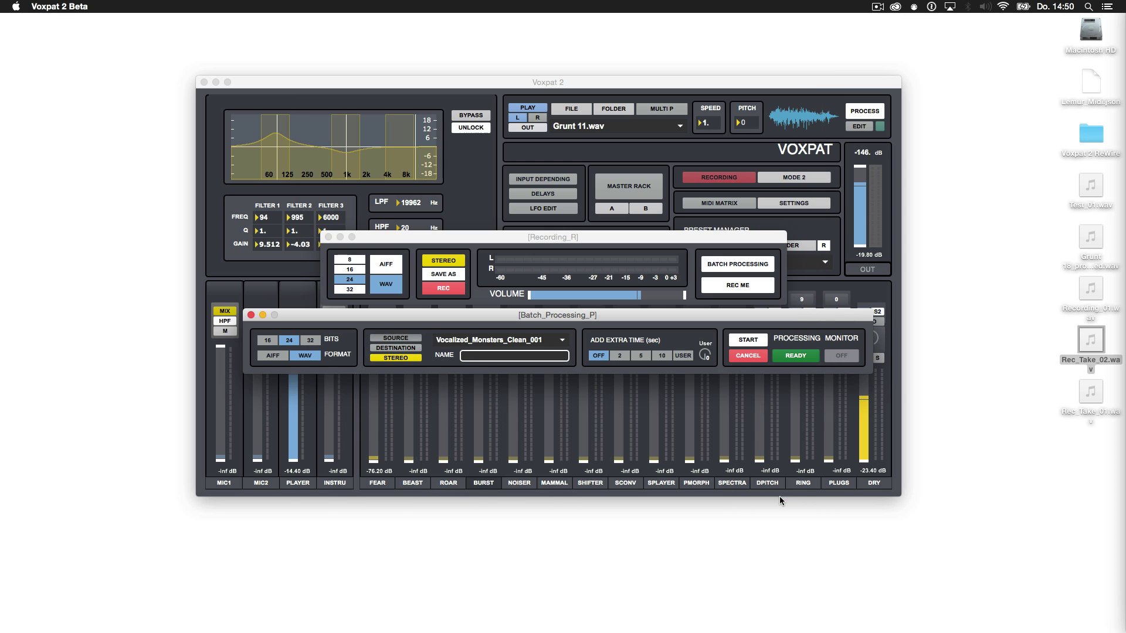
- Set a new desktop folder named Voices Processed as the batch destination and enter processed as the output name
left_click(393, 348)
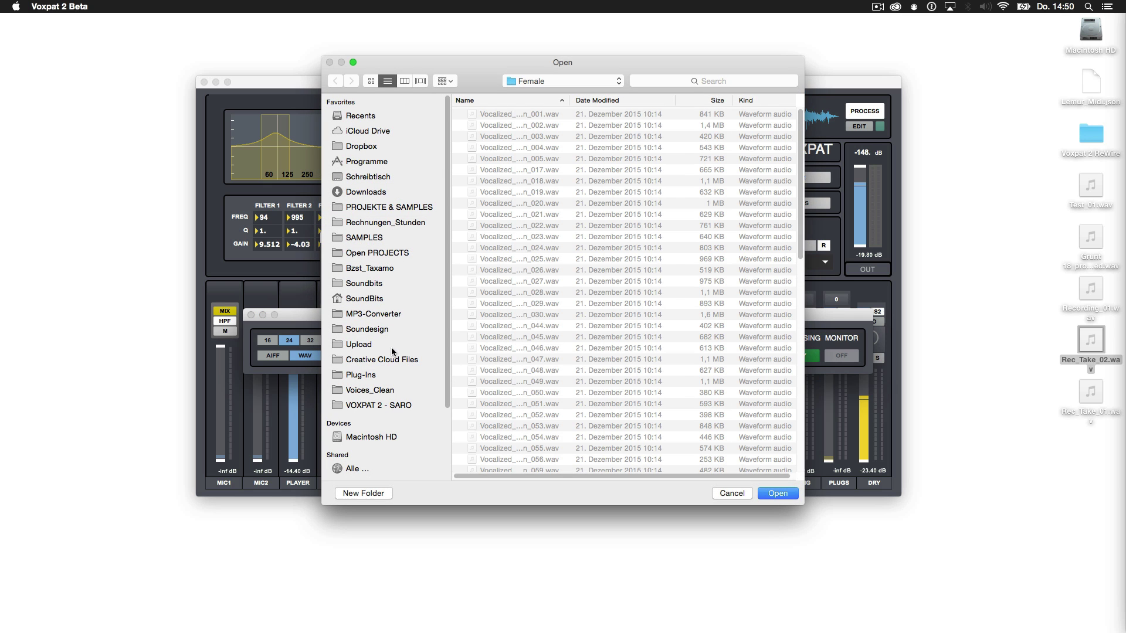
left_click(374, 178)
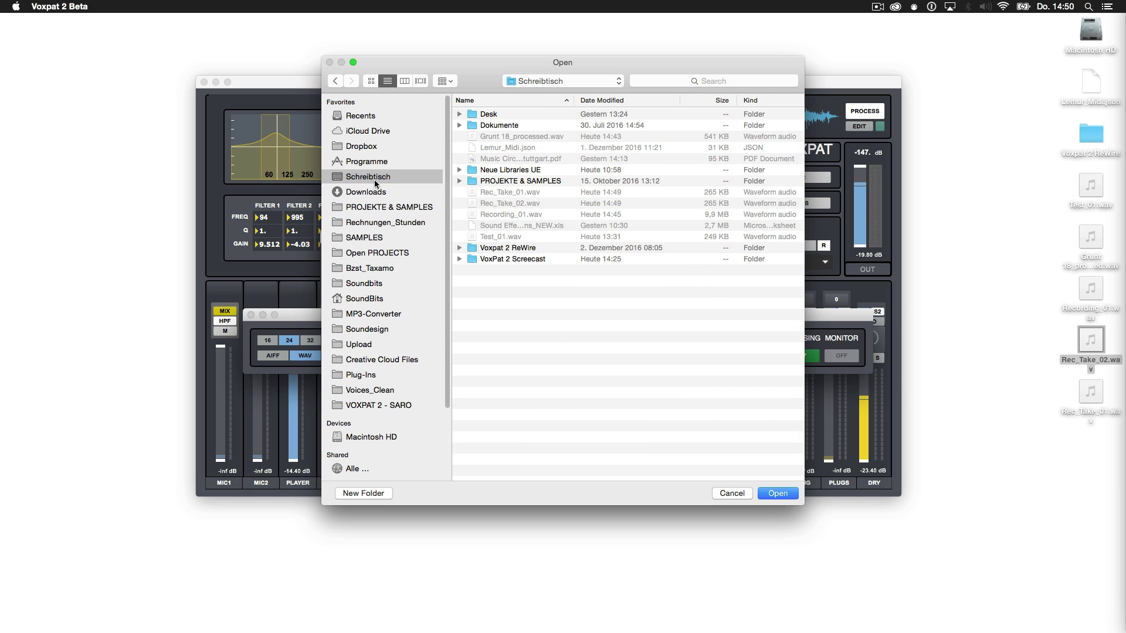
left_click(364, 493)
type("Voices Processed")
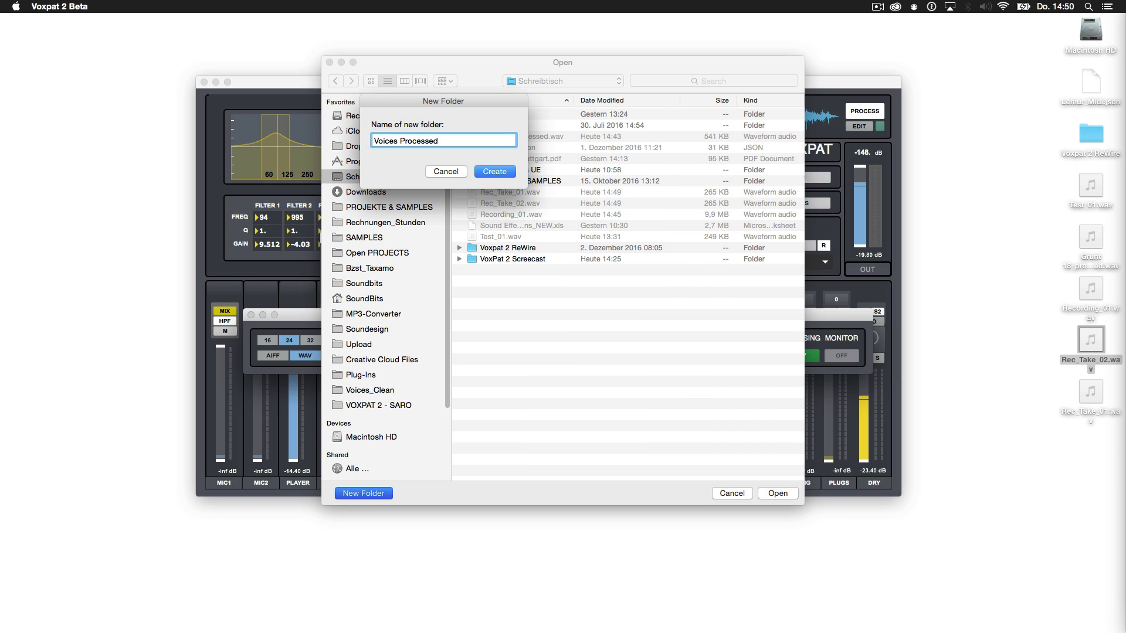
left_click(494, 171)
key("Return")
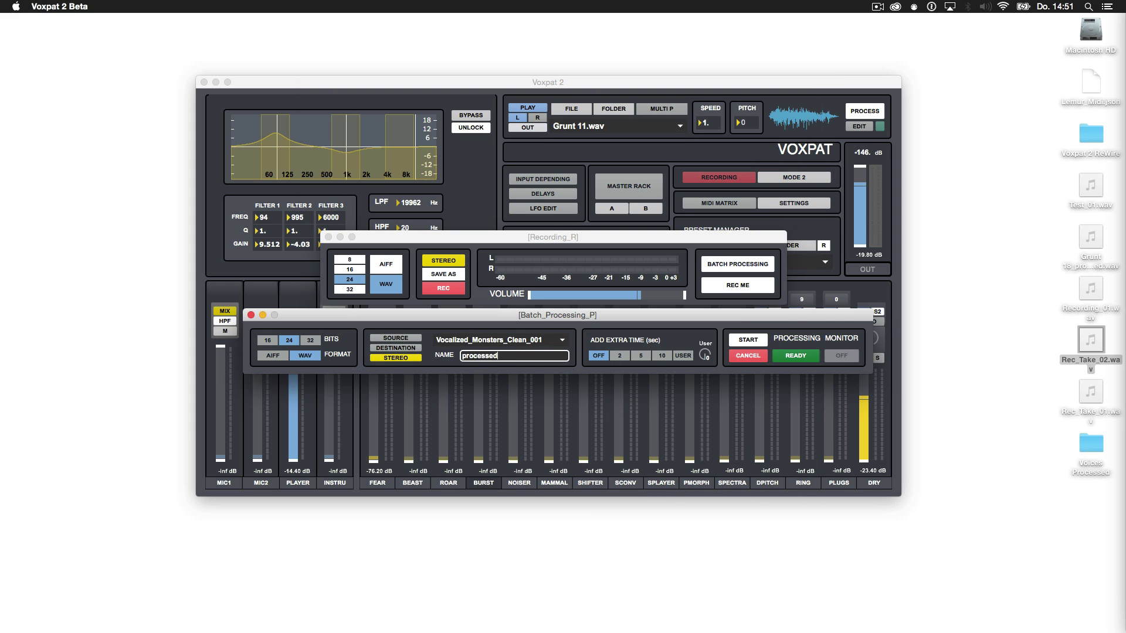
- Move the batch window below the mixer and set FEAR to about -34.8, BEAST -18.6 and ROAR -41.4 dB
left_click_drag(551, 317, 552, 319)
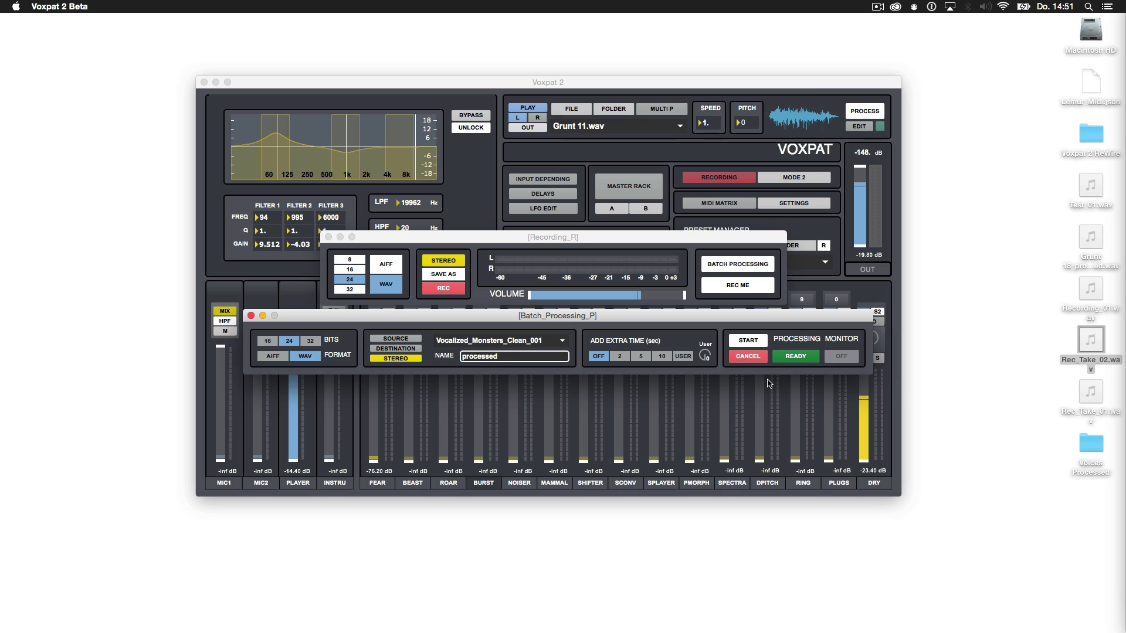
left_click(755, 338)
left_click_drag(385, 317, 356, 519)
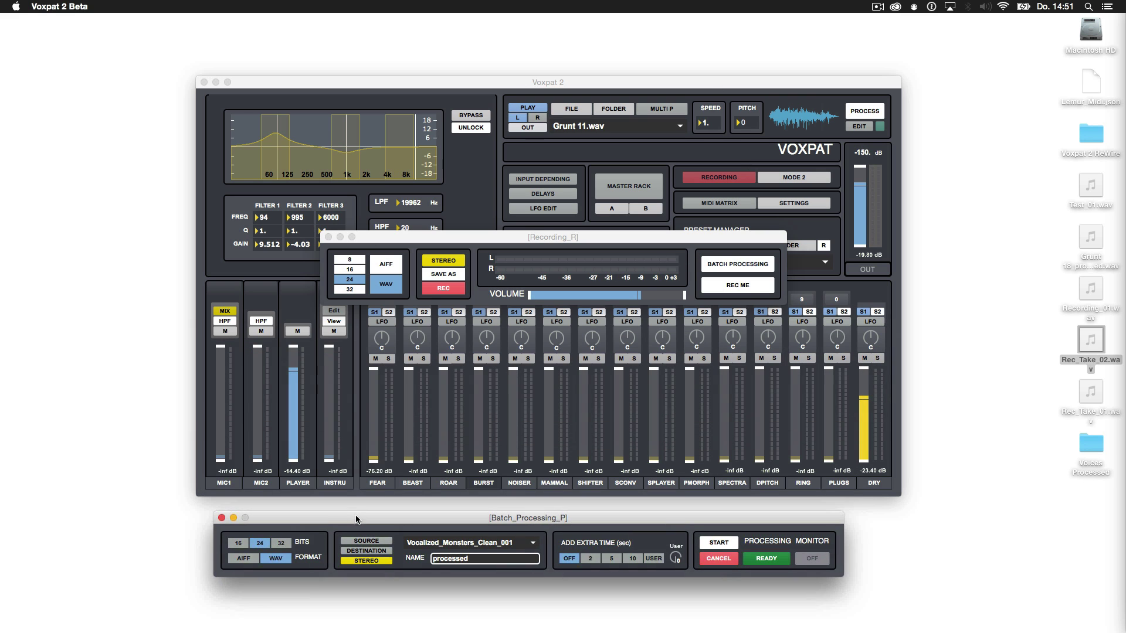
left_click(376, 413)
left_click(373, 411)
left_click(409, 398)
left_click_drag(409, 397, 408, 393)
left_click(443, 419)
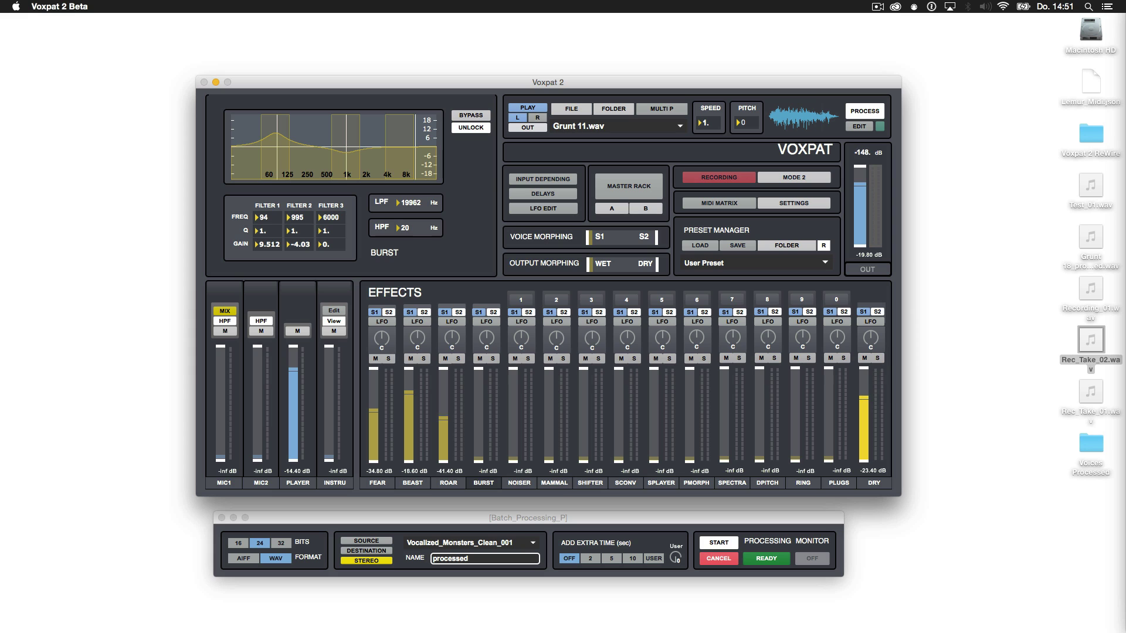
- Start the batch processing and set BEAST to about -32.4, BURST -21.6 and ROAR -28.2 dB
left_click(716, 550)
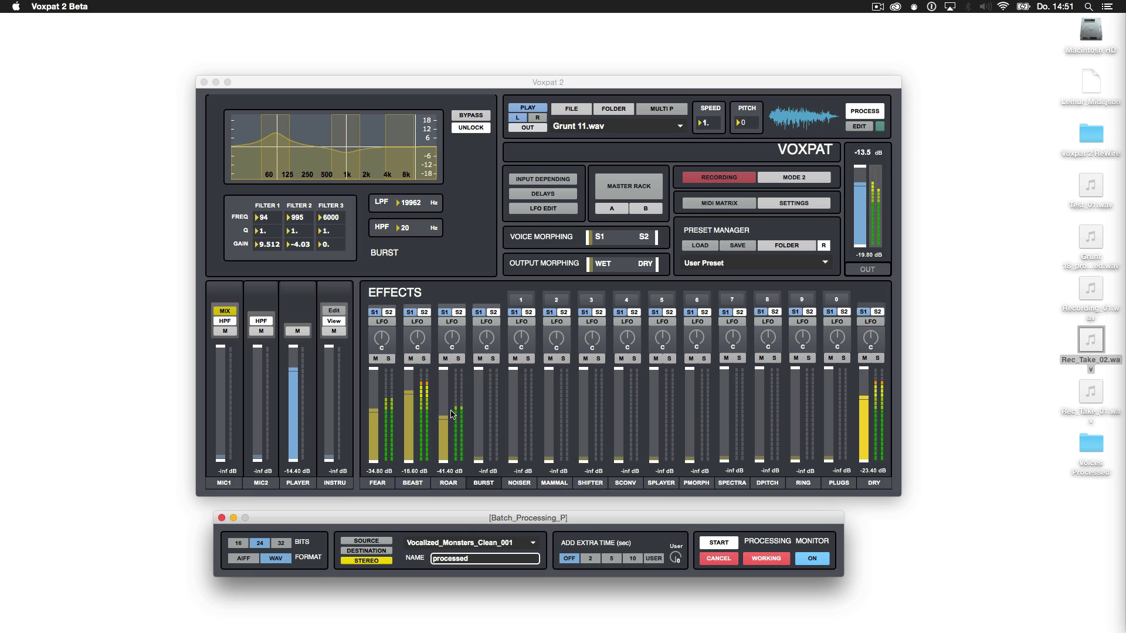
left_click_drag(408, 413, 408, 410)
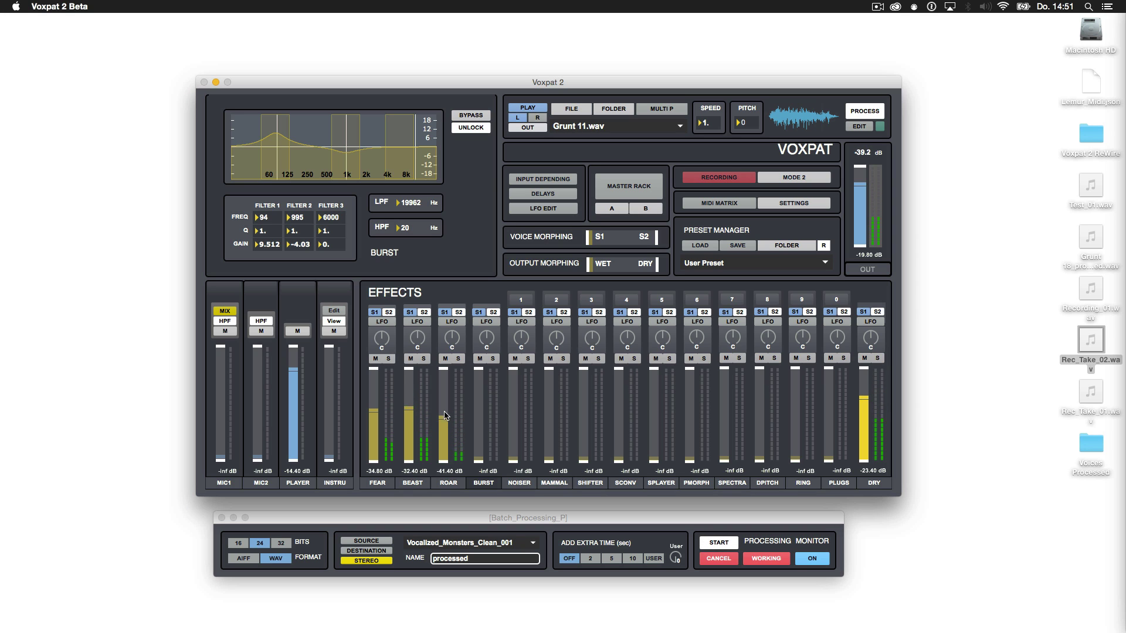
left_click_drag(477, 418, 443, 403)
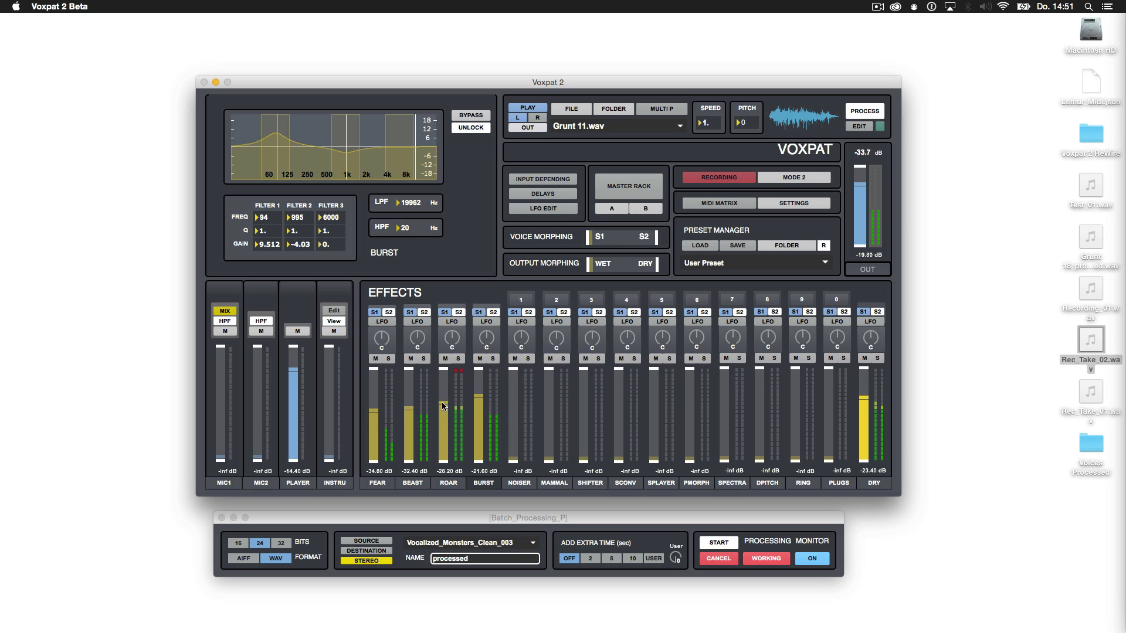
- During batch processing, set FEAR to about -24.6, BURST -31.2, NOISER -37.8, MAMMAL -33 and DPITCH -40.2 dB
mouse_move(374, 415)
left_mouse_down()
mouse_move(374, 385)
mouse_move(374, 399)
left_mouse_up()
left_click_drag(493, 402, 493, 414)
left_click_drag(515, 417, 548, 407)
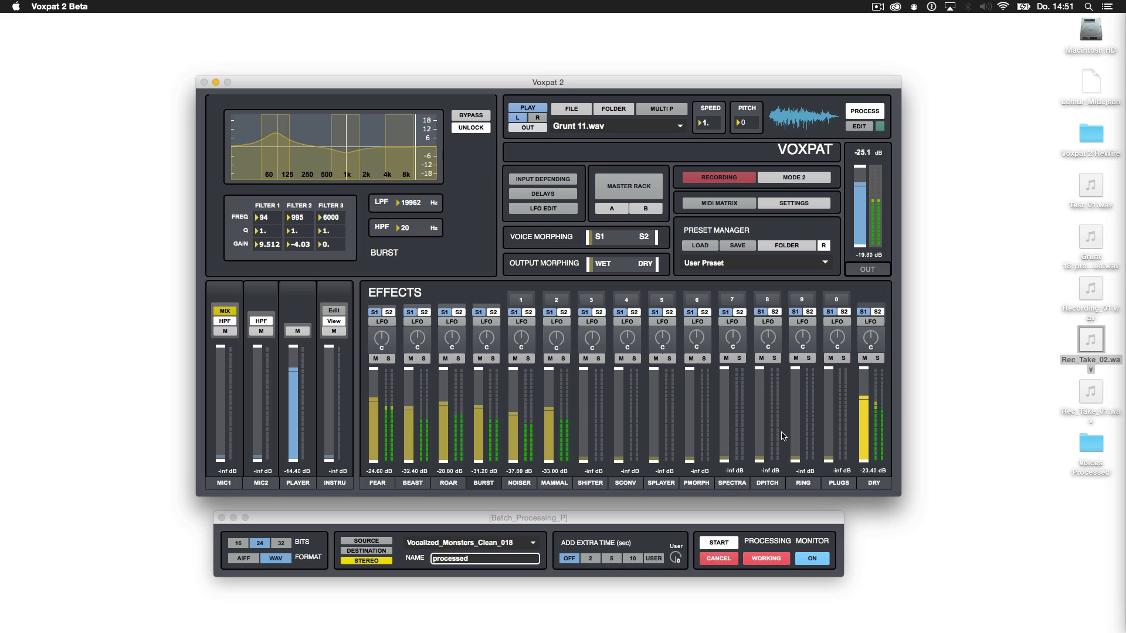
left_click_drag(760, 445, 760, 415)
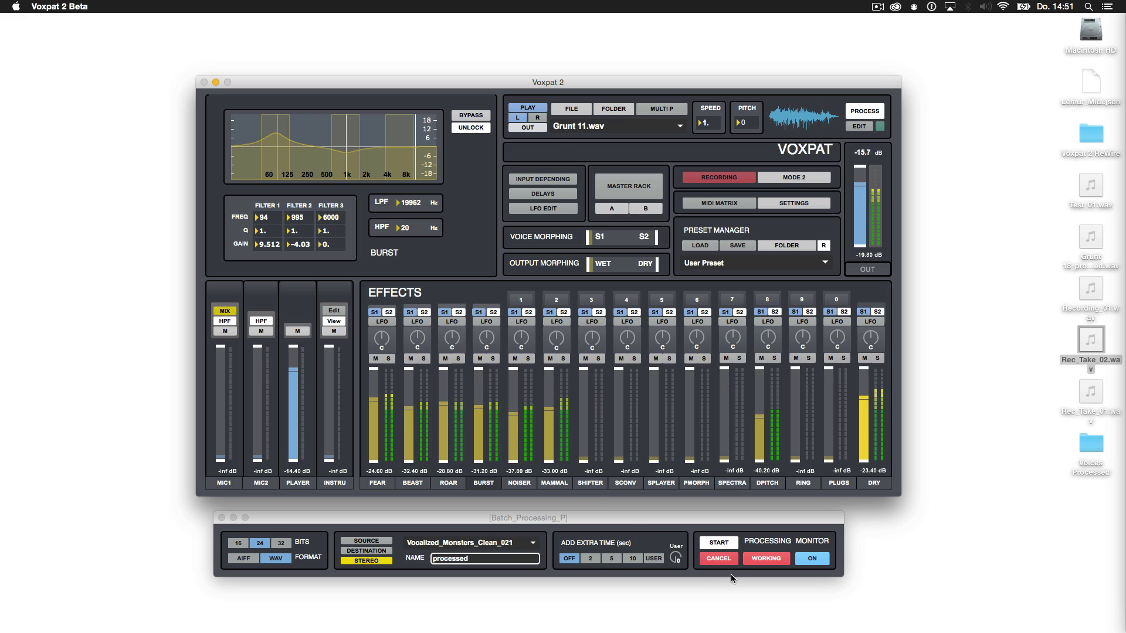
- End the batch processing, then open the desktop folder Voices Processed and enlarge its window
left_click(726, 559)
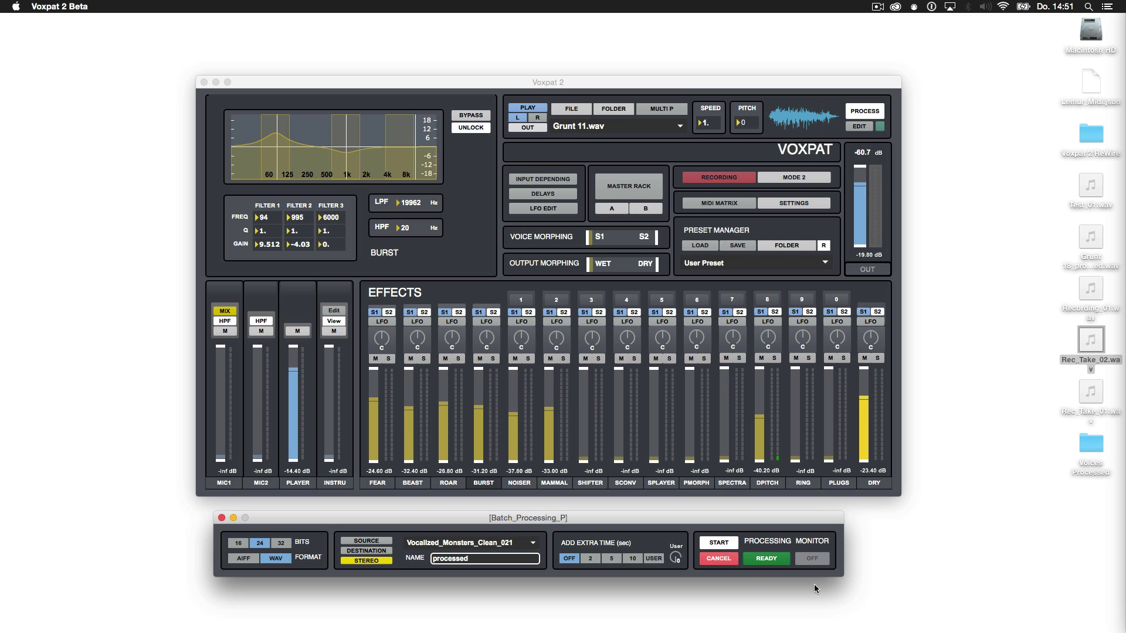
double_click(1081, 442)
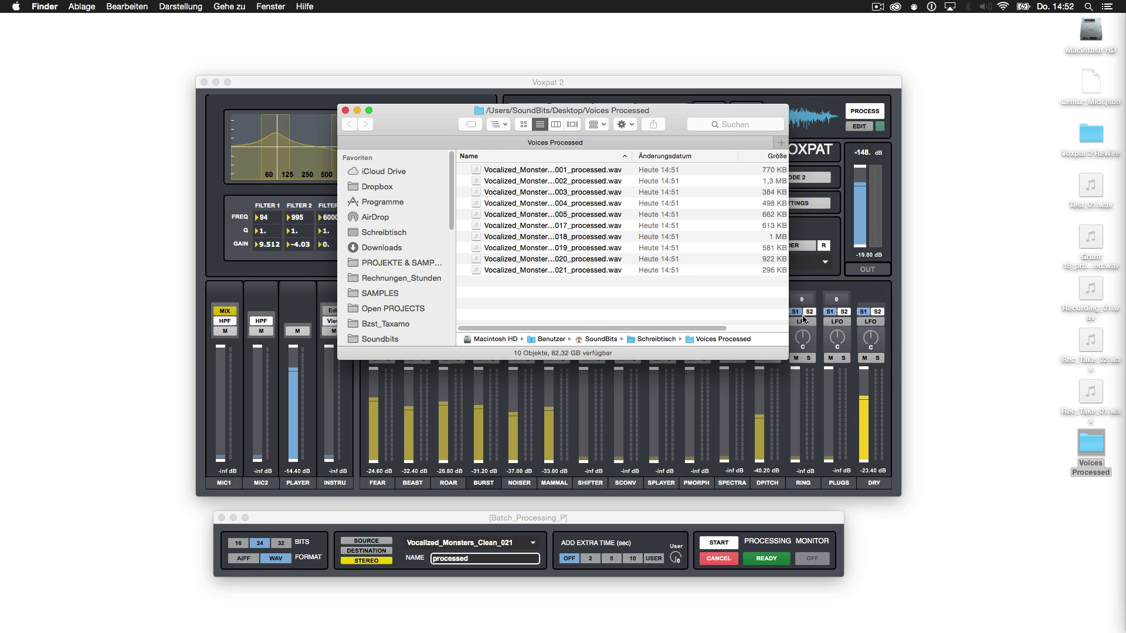
left_click_drag(785, 357, 835, 406)
- Play Vocalized_Monsters_Clean_001_processed.wav in TwistedWave, then close the file
double_click(569, 170)
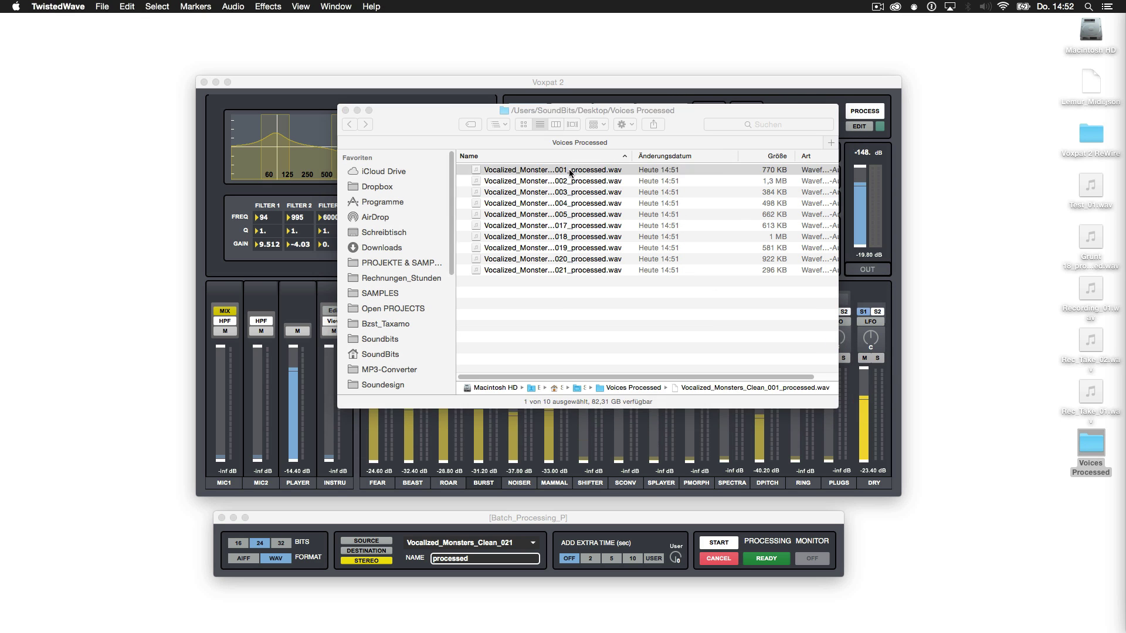
key("space")
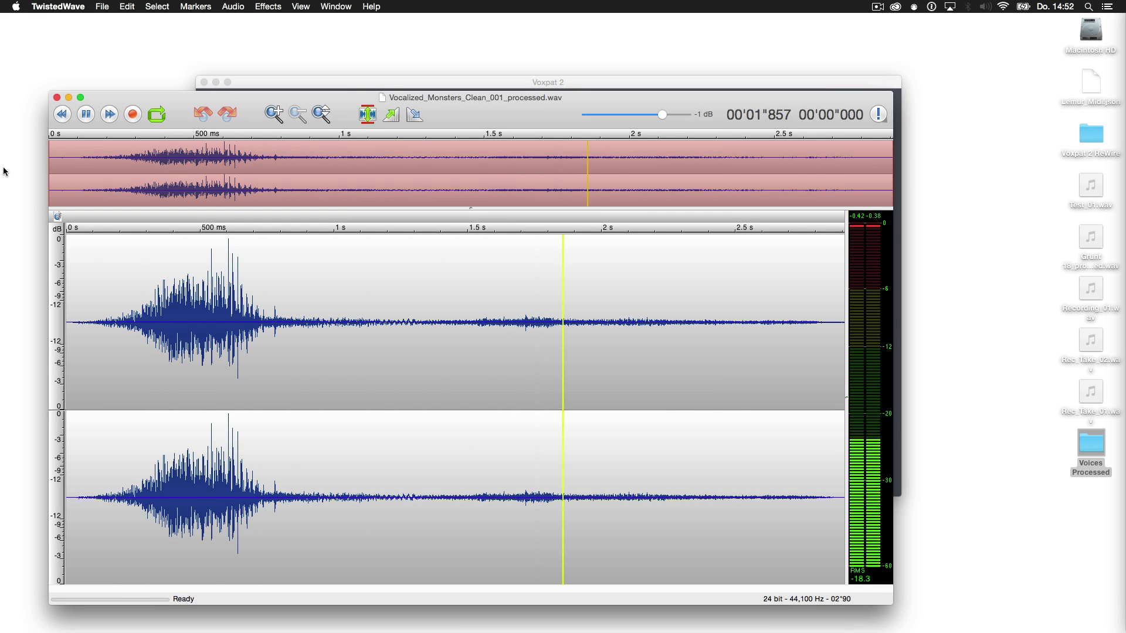
left_click(58, 98)
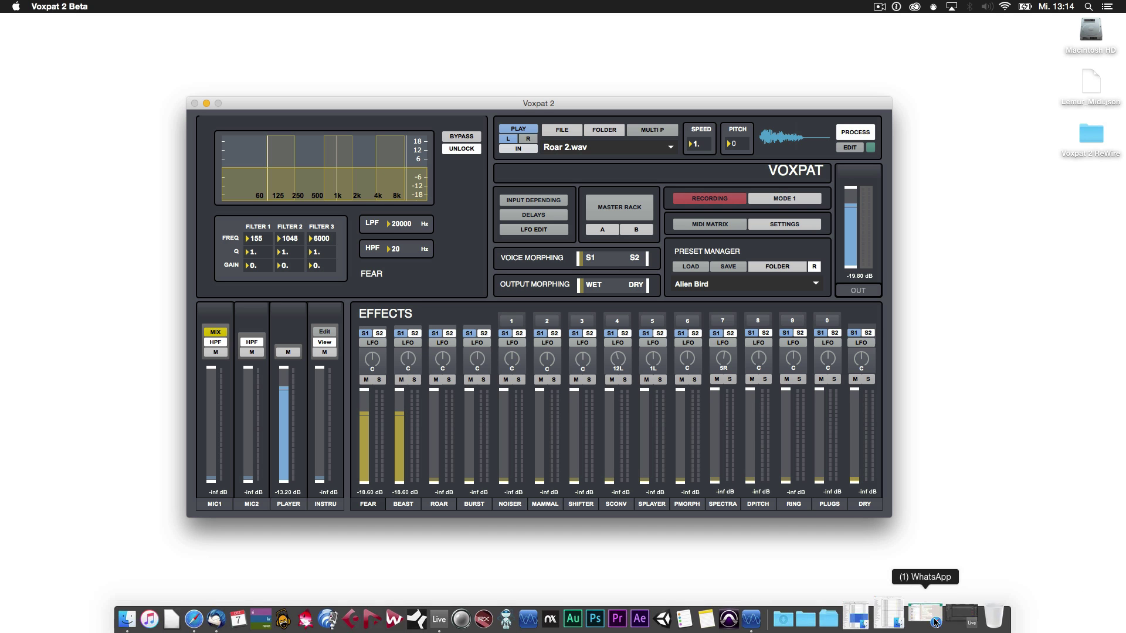
- Switch to Ableton Live and review the VoxPat tracks and the input sources available to VoxPat 01
left_click(942, 618)
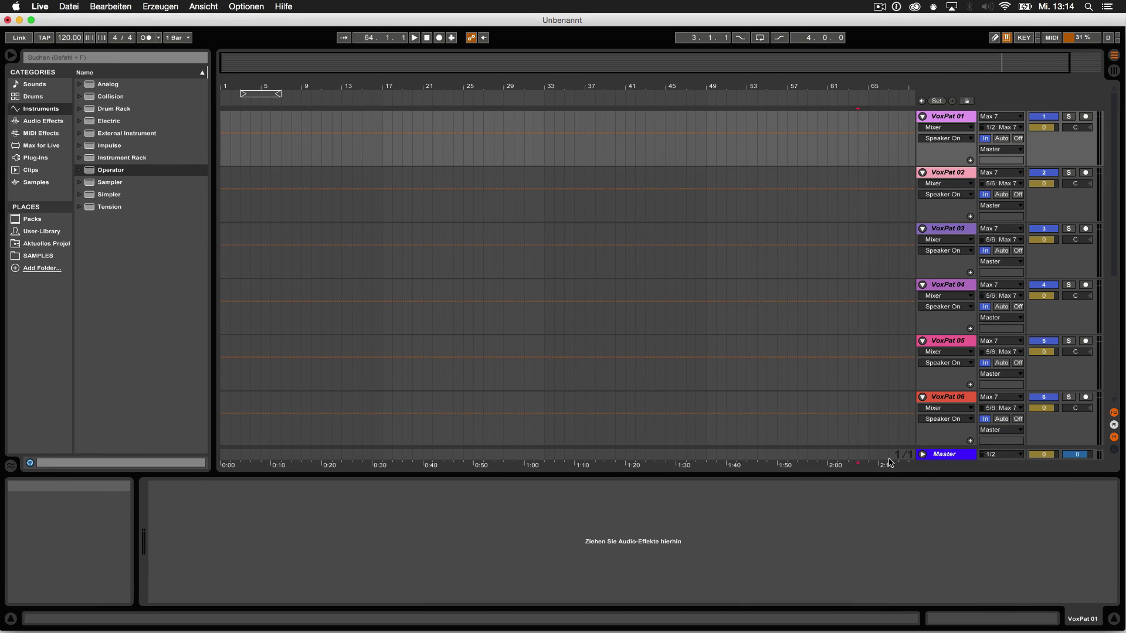
scroll(958, 343, "down", 3)
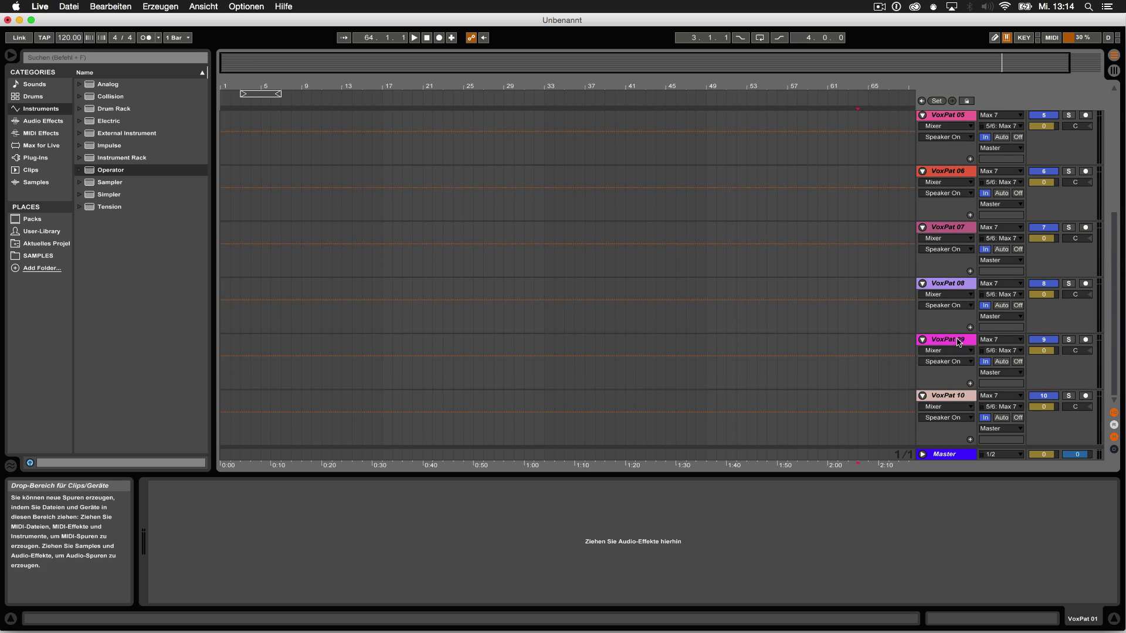
scroll(958, 317, "up", 2)
scroll(957, 283, "up", 2)
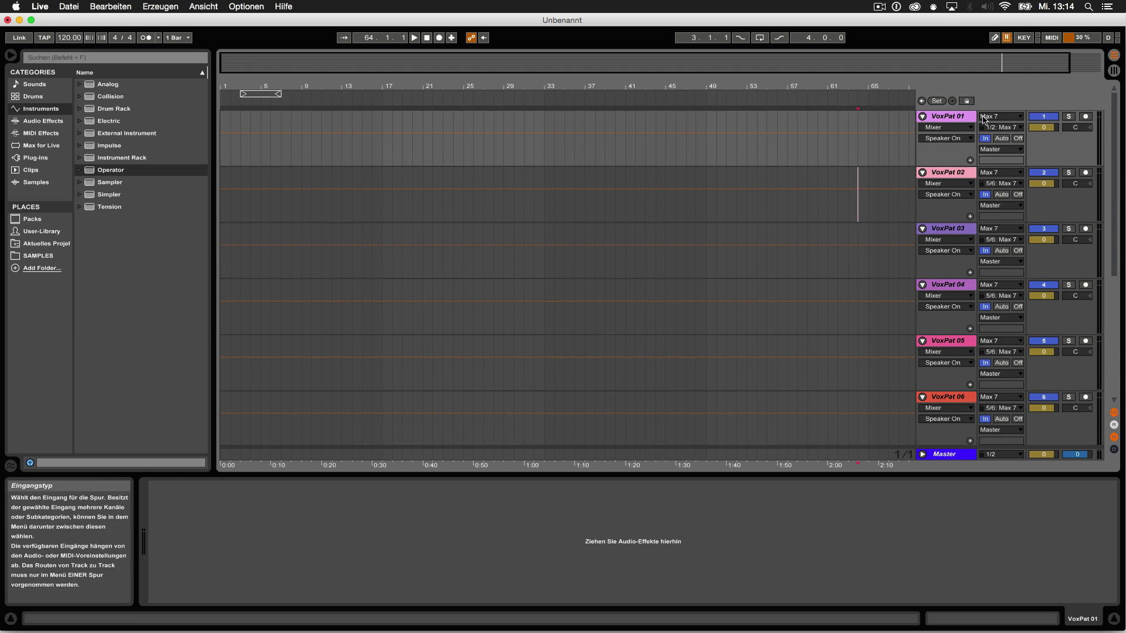
left_click(1003, 120)
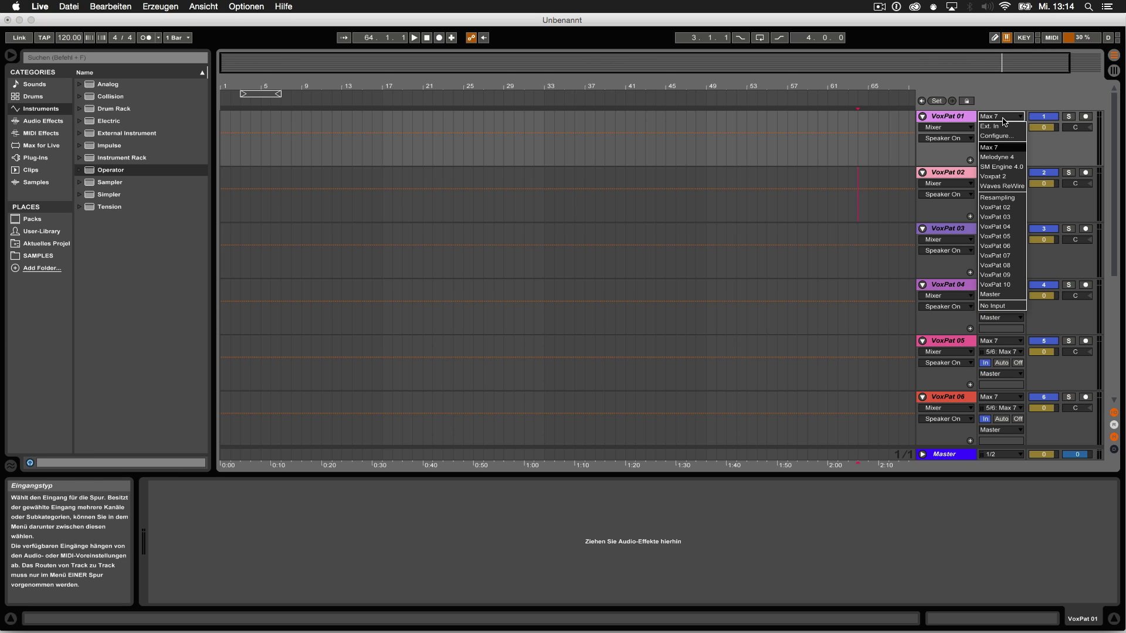
left_click(1001, 119)
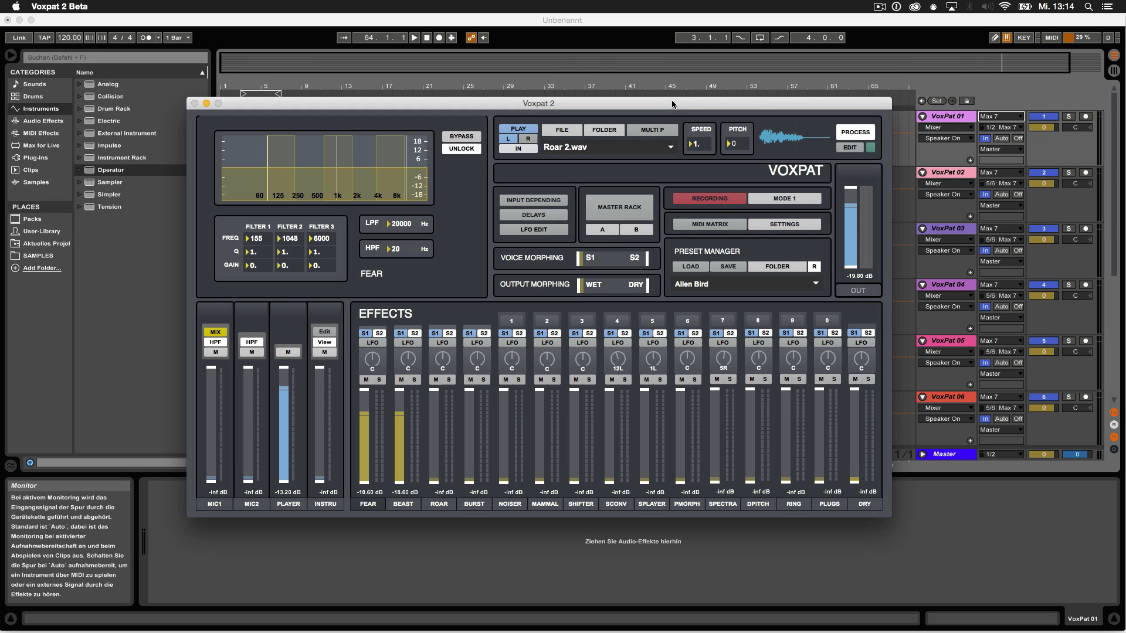
- In Voxpat 2, check the audio driver settings, then start playback of Roar 2.wav
left_click(790, 226)
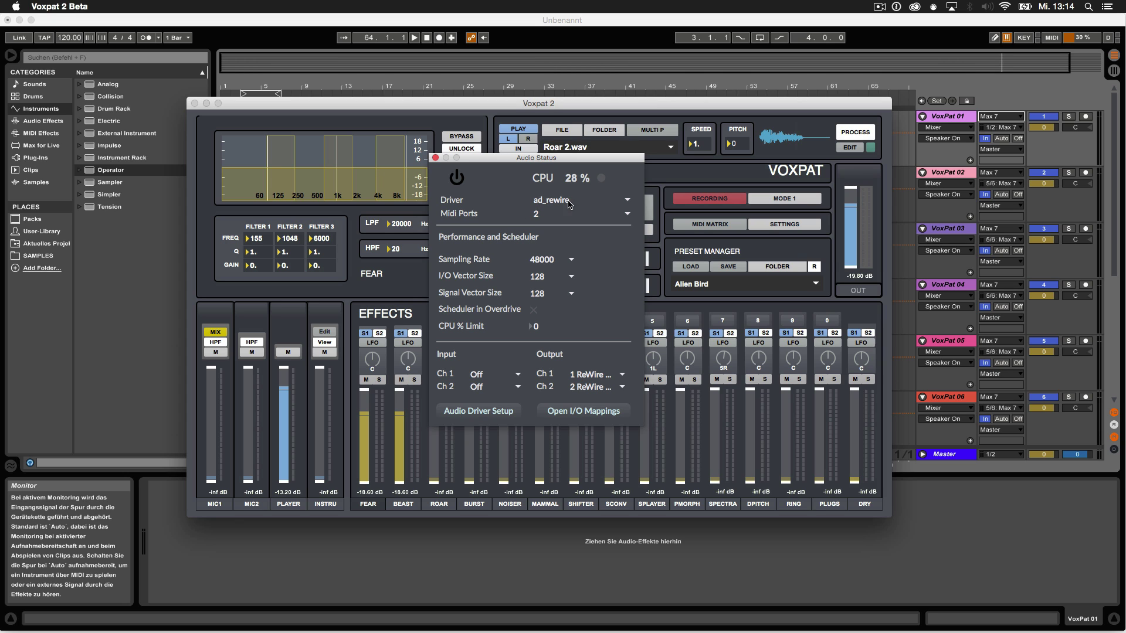
left_click(435, 158)
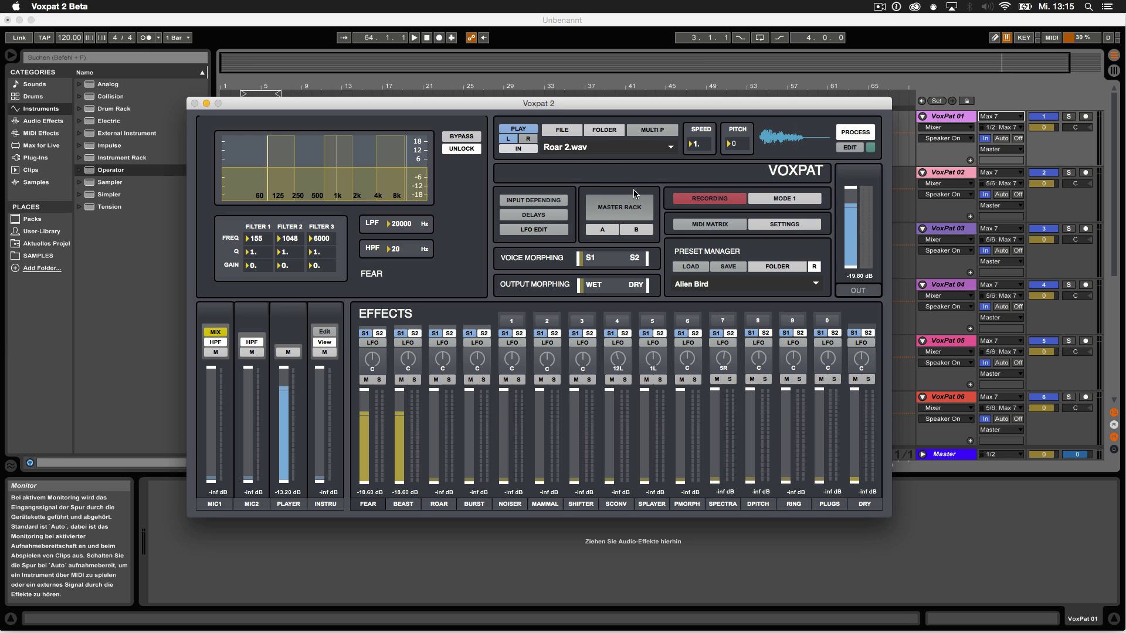
left_click(519, 129)
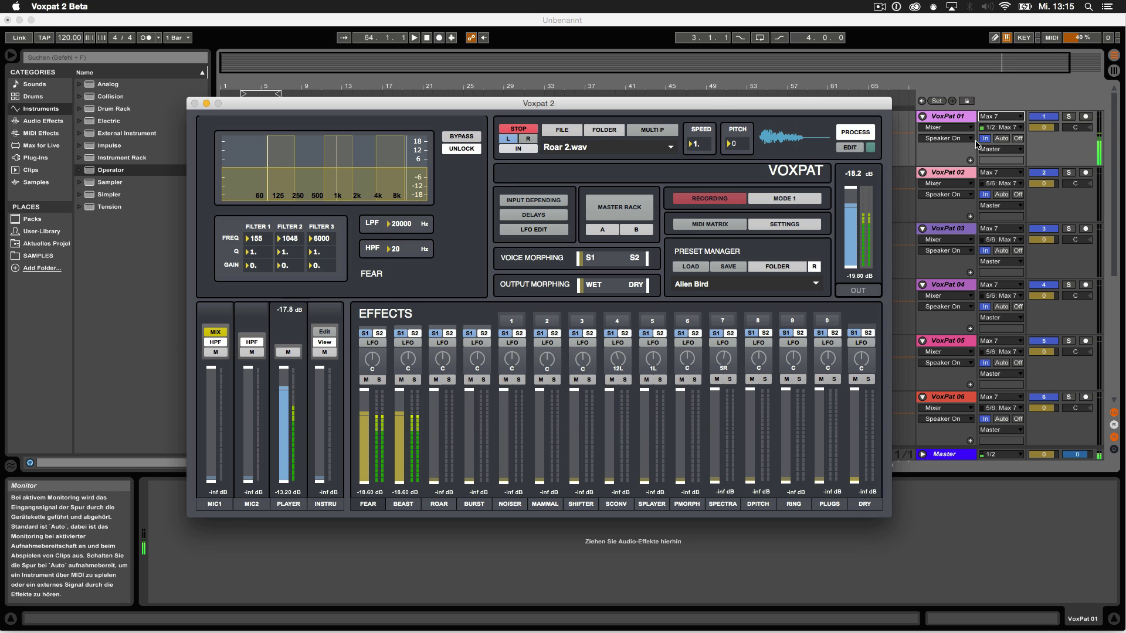
- Switch to Live and set the arrangement loop to start at bar 1 with a length of 20 bars
left_click(990, 104)
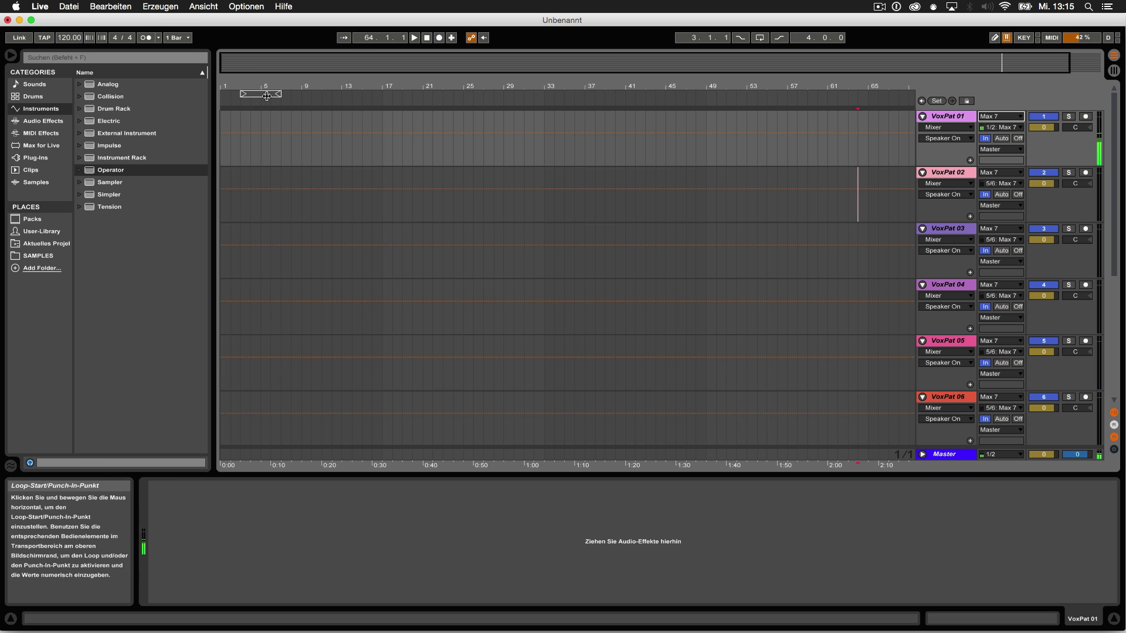
left_click_drag(267, 96, 252, 95)
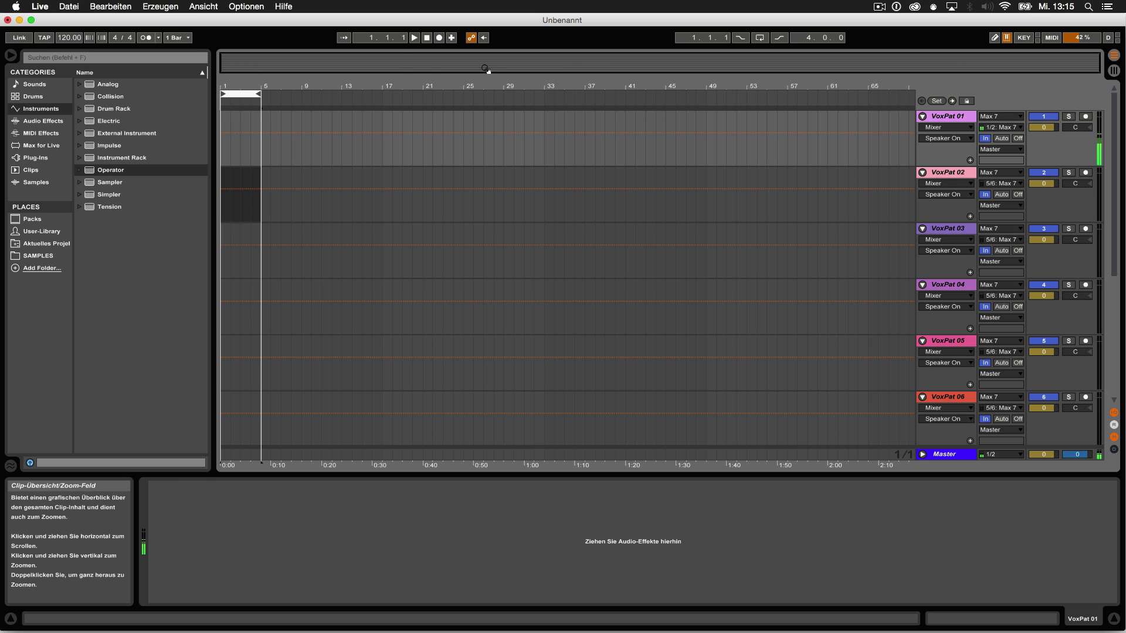
mouse_move(260, 94)
left_mouse_down()
mouse_move(434, 94)
mouse_move(419, 95)
left_mouse_up()
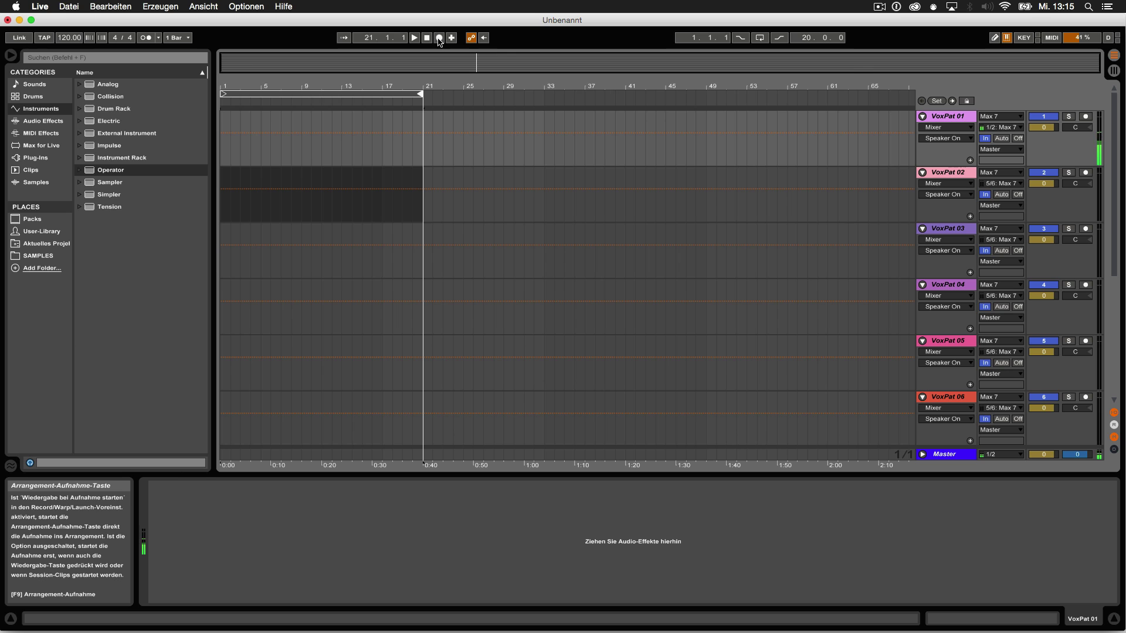
- Record a short take of Voxpat's stereo output on track VoxPat 01, then delete the recorded clip
left_click(1089, 117)
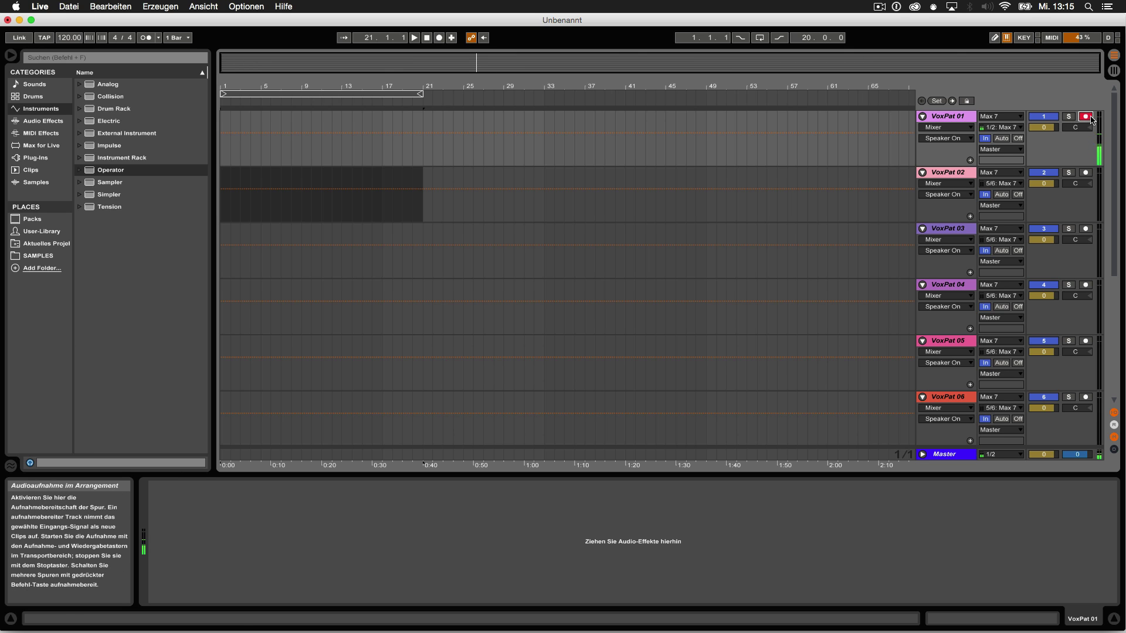
left_click(439, 37)
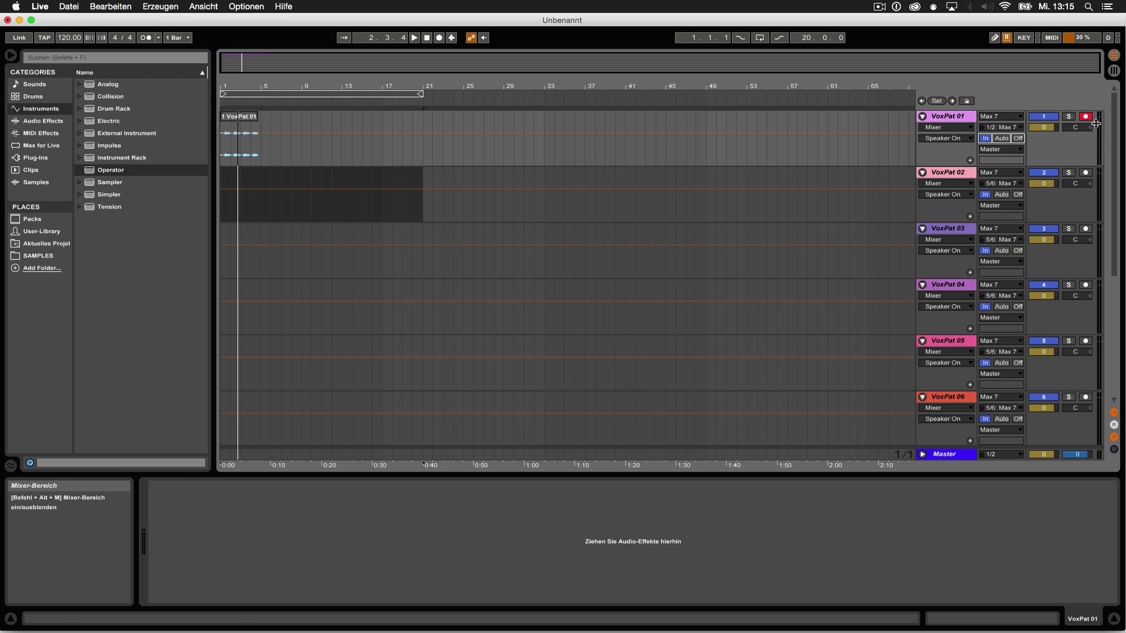
left_click(987, 139)
left_click(245, 122)
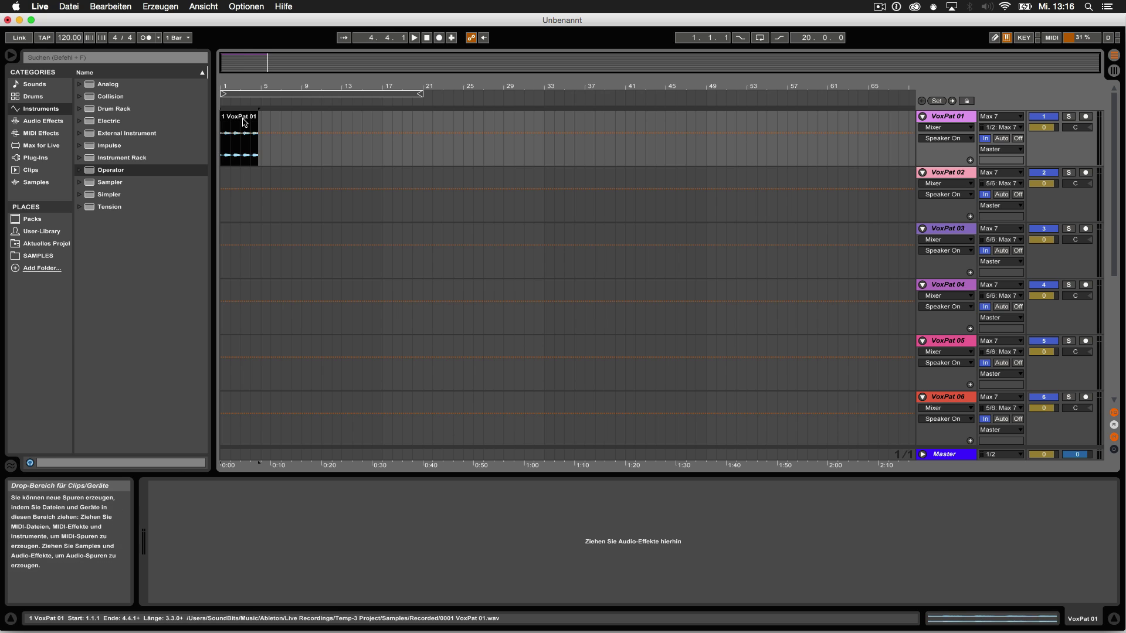
key("Delete")
- Switch to Voxpat 2 and activate REWIRE 15ch in the master rack
key("super+Tab")
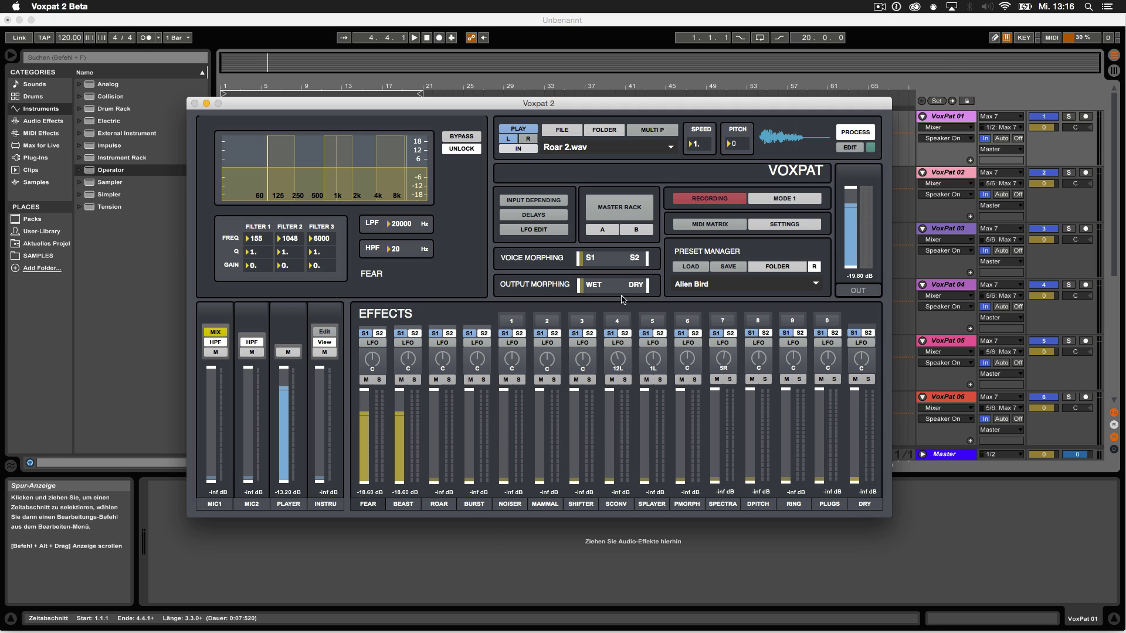
left_click(618, 213)
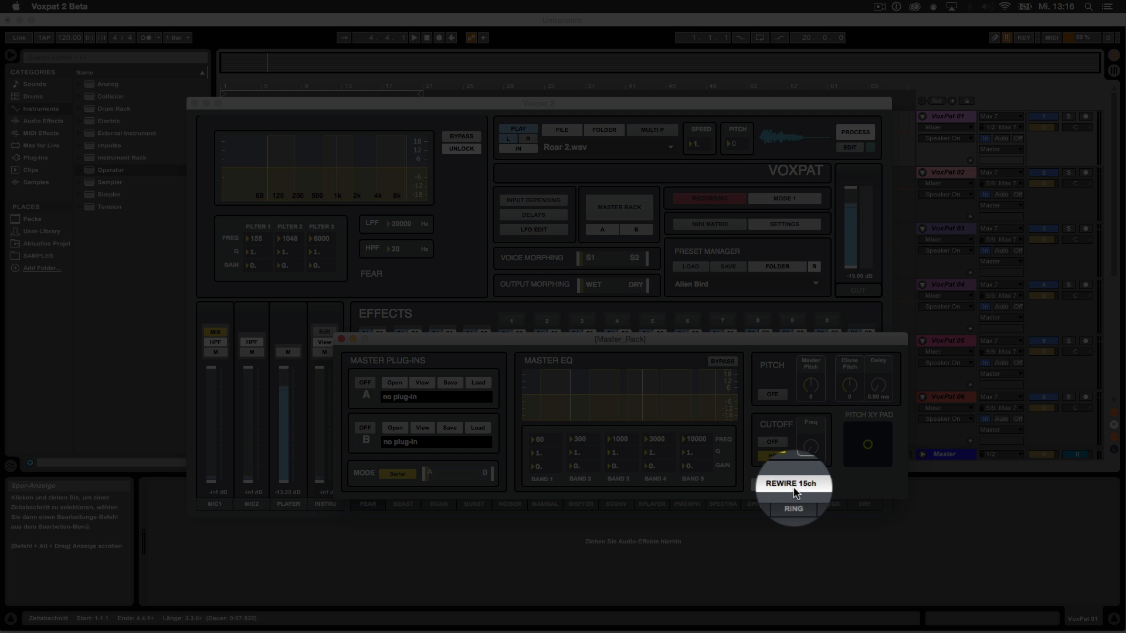
left_click(791, 486)
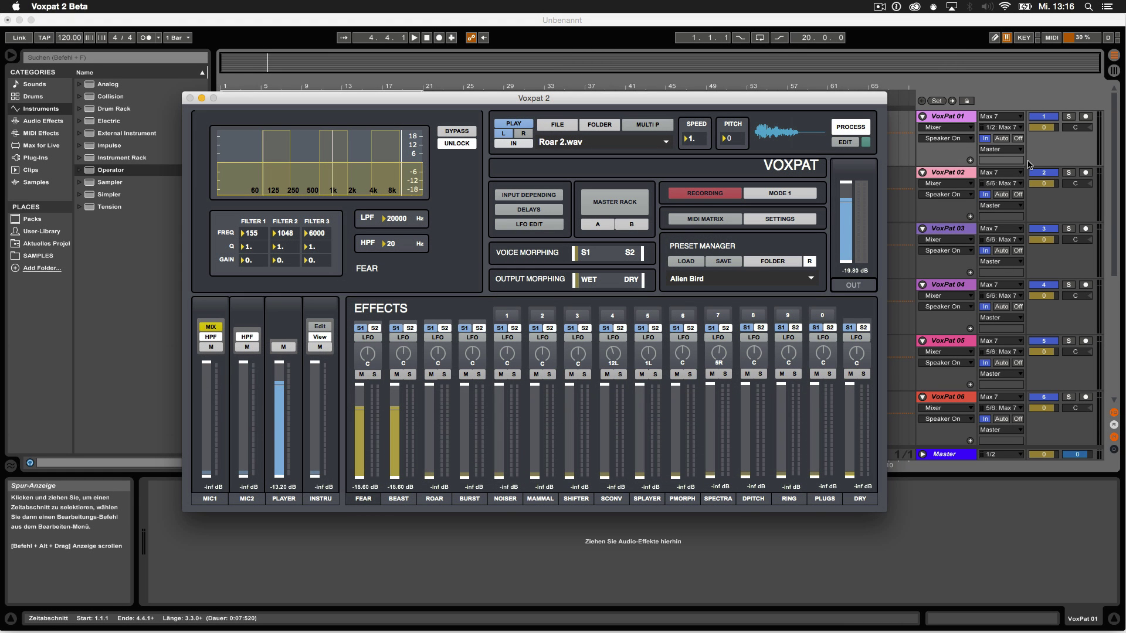
- In Live, set the input channels of tracks VoxPat 01 to 04 to the mono channels Max 7 1 to Max 7 4 respectively
left_click(1017, 83)
left_click(1001, 128)
left_click(1004, 215)
left_click(1001, 183)
left_click(1004, 281)
left_click(1002, 240)
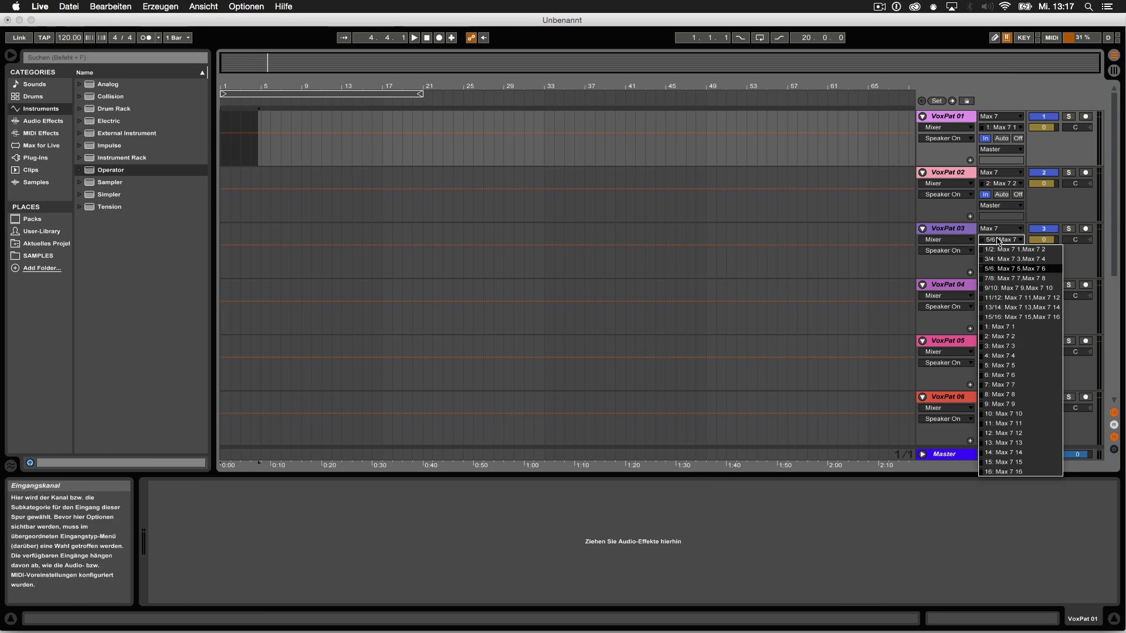
left_click(1004, 346)
left_click(1002, 296)
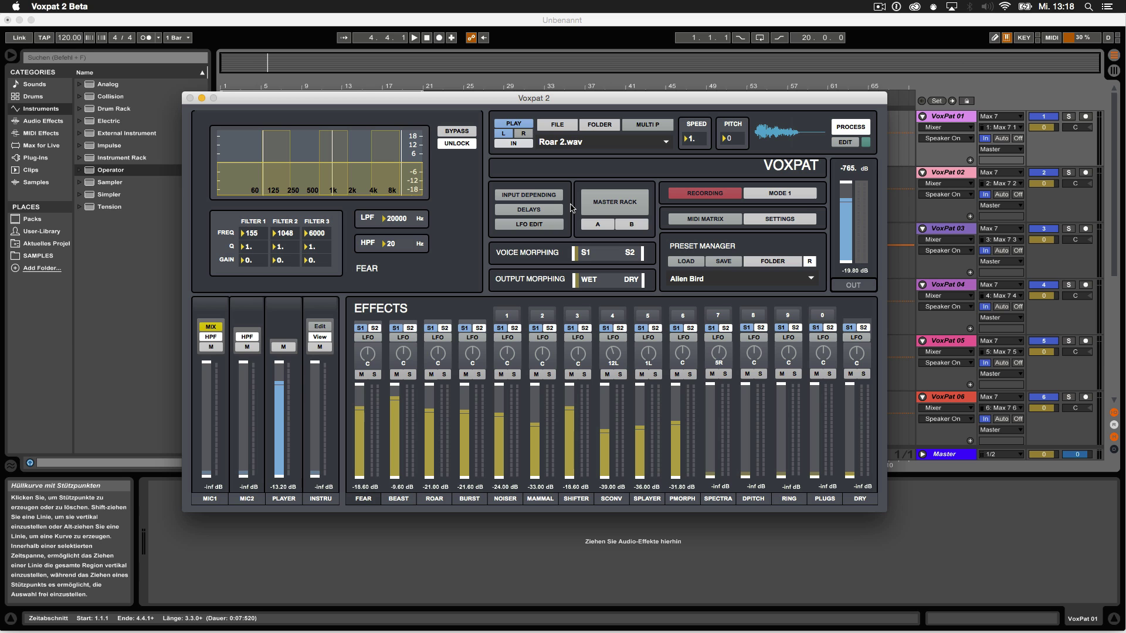
- Switch to Live and check the input channels and incoming levels of the ten VoxPat tracks
left_click(1019, 94)
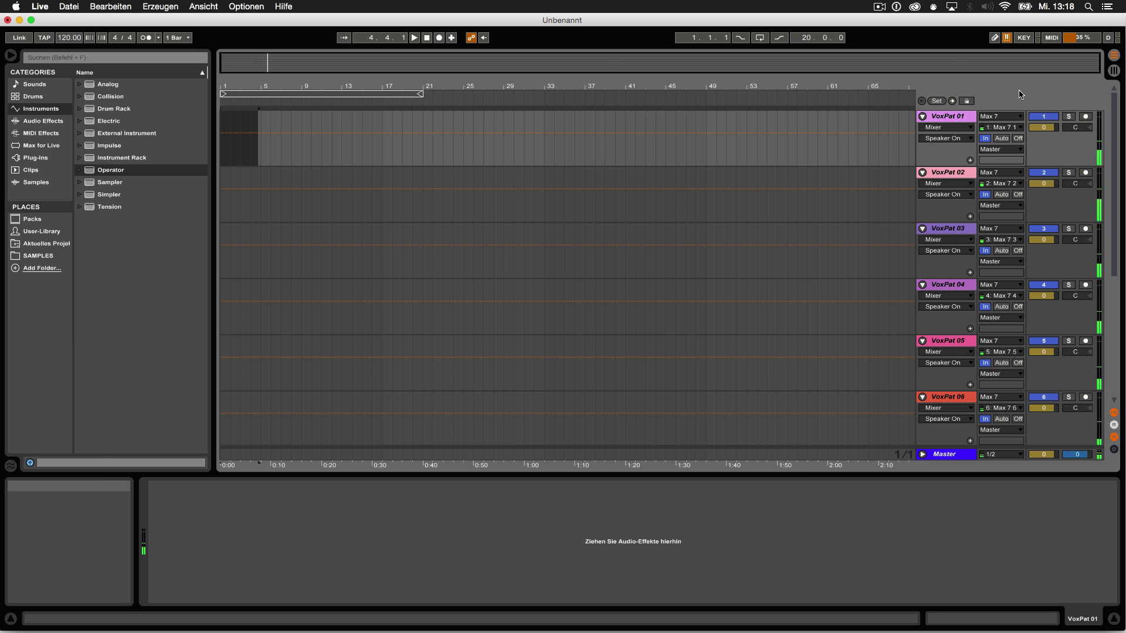
scroll(1041, 349, "down", 5)
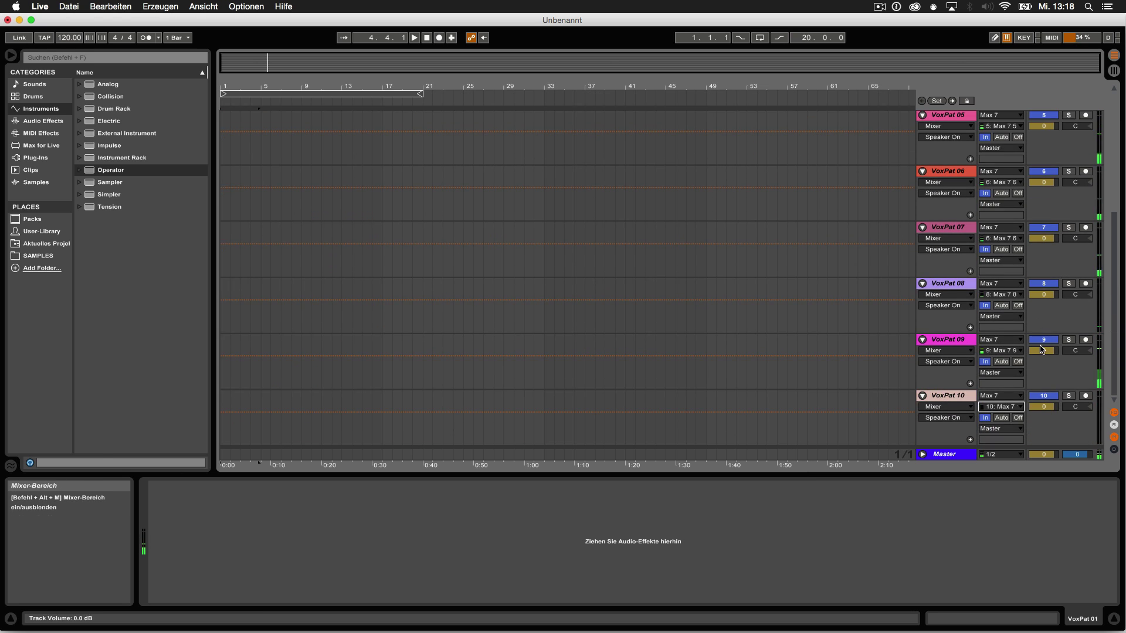
scroll(1028, 345, "up", 2)
scroll(1028, 346, "down", 2)
scroll(971, 314, "up", 2)
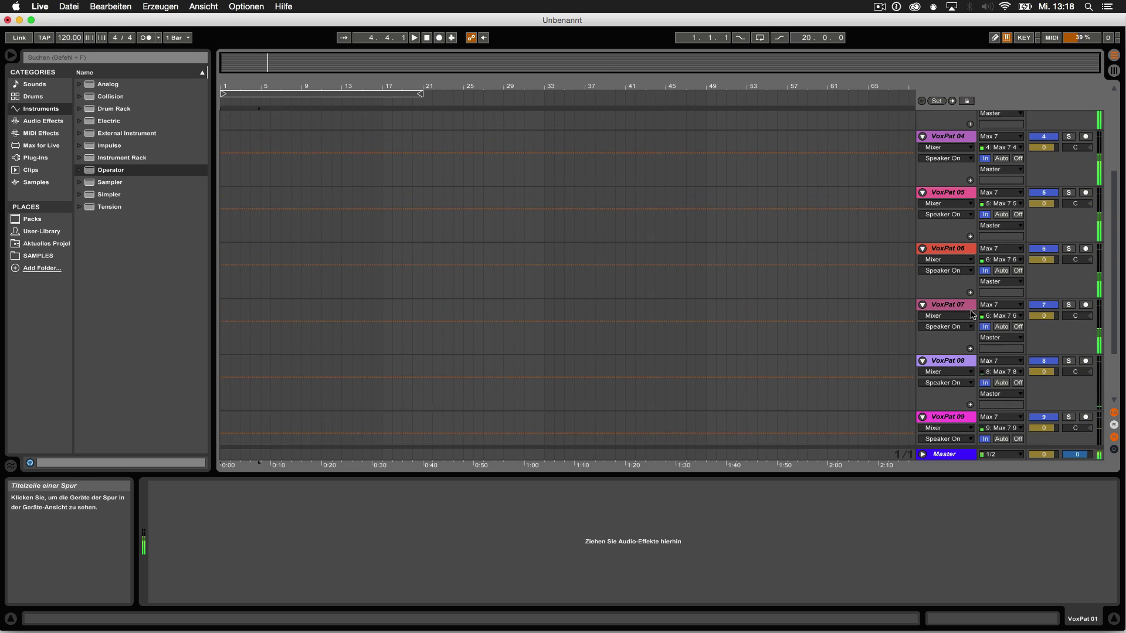
scroll(972, 314, "up", 4)
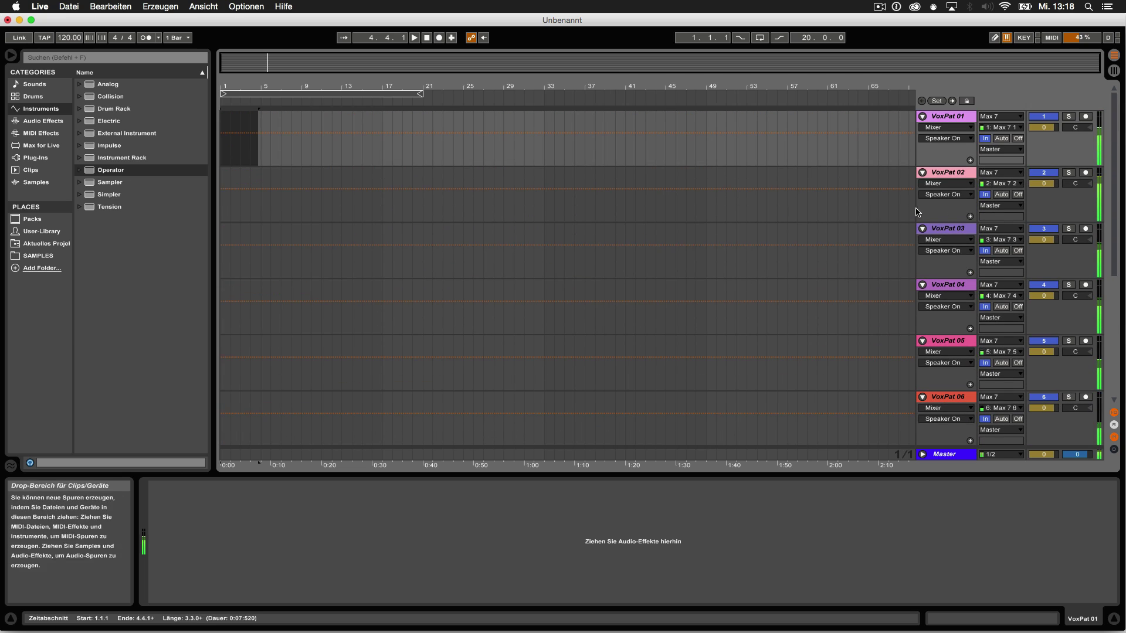
- Arm tracks VoxPat 01 to VoxPat 10 together and start the arrangement recording
left_click(955, 117)
scroll(883, 214, "down", 5)
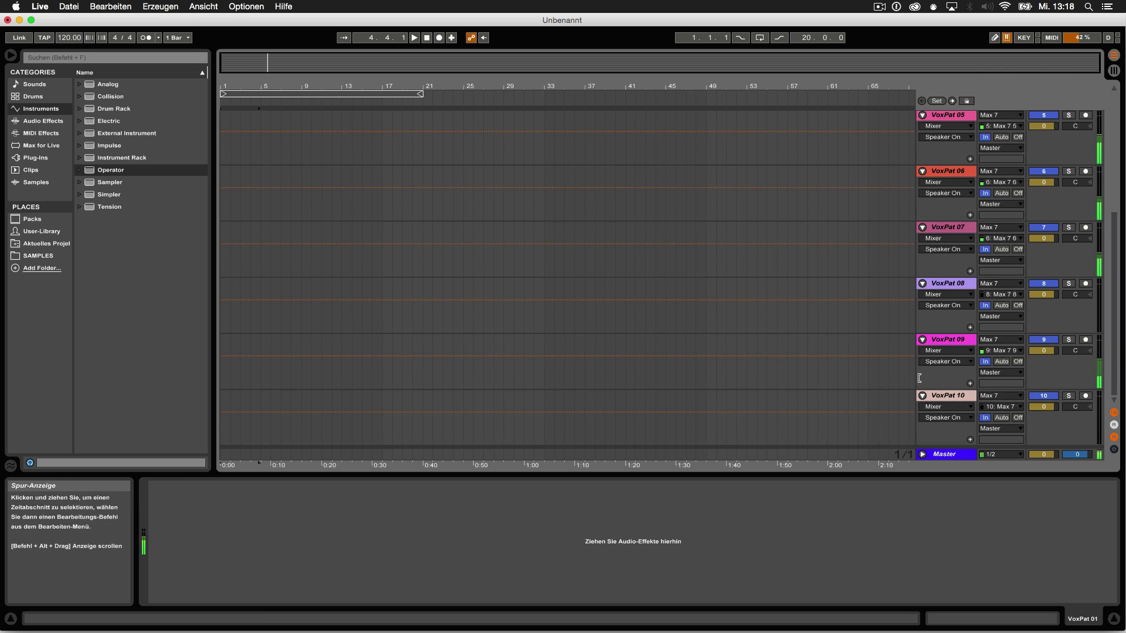
left_click(948, 396, "shift")
scroll(755, 317, "up", 5)
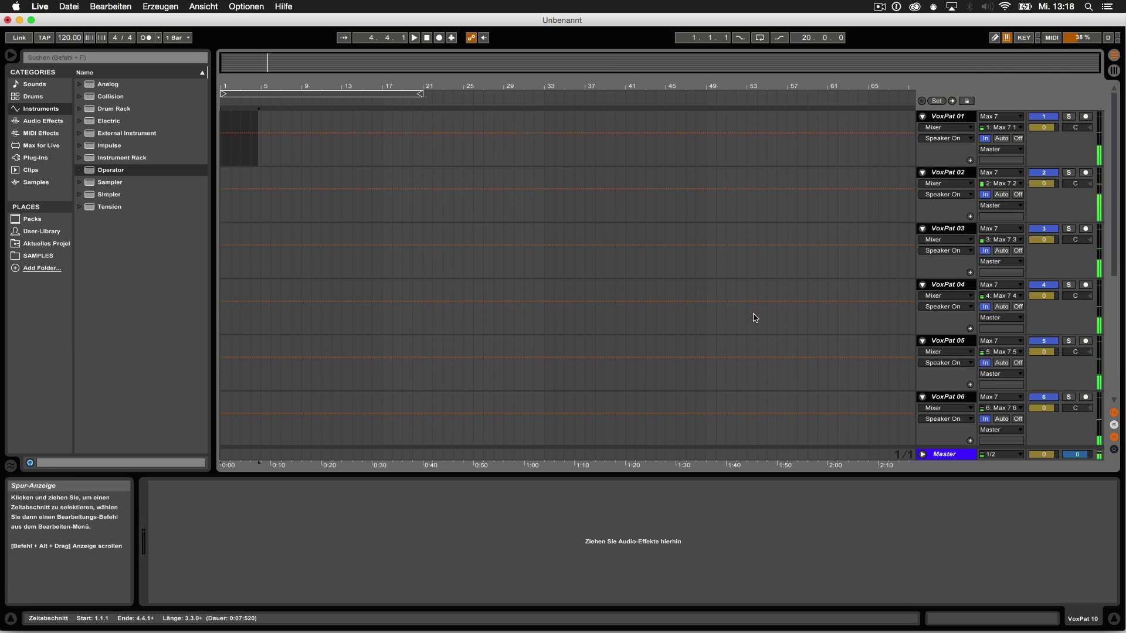
left_click(1084, 117)
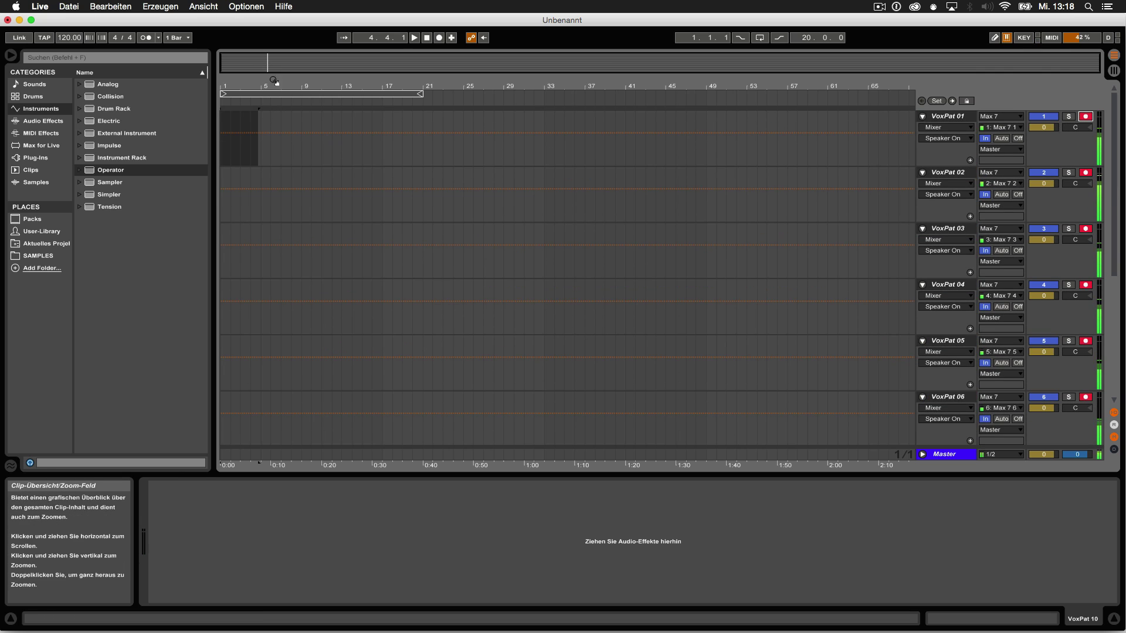
left_click(439, 39)
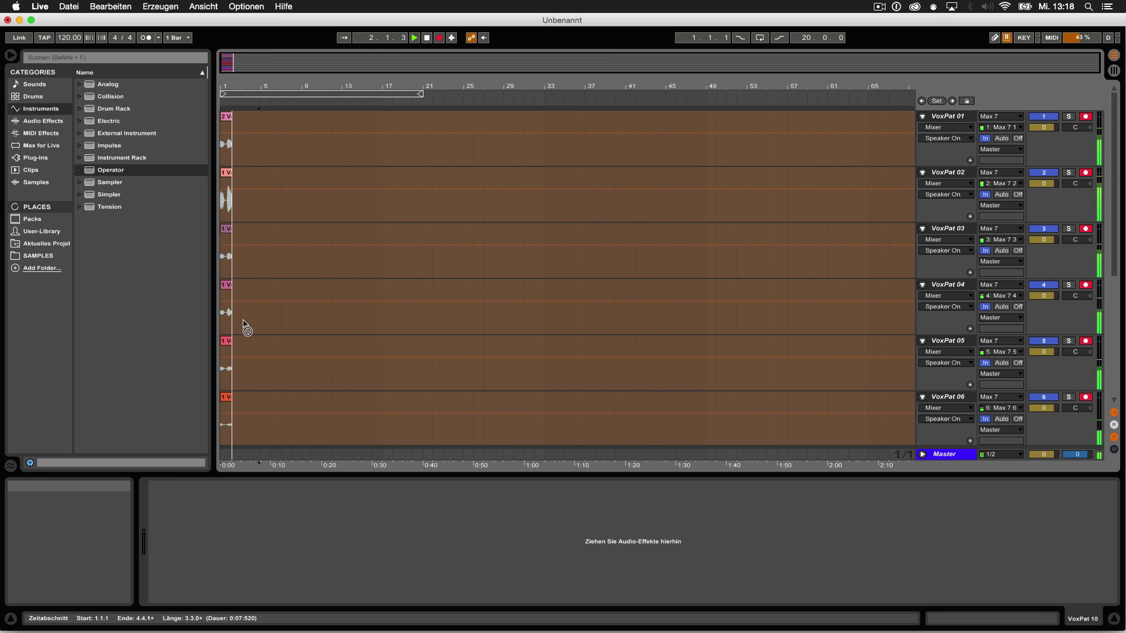
- In Voxpat 2, set BEAST to about -34.2, SHIFTER -60.6, PMORPH -66.6, MAMMAL -61.2 and NOISER -21 dB during the recording
key("super+Tab")
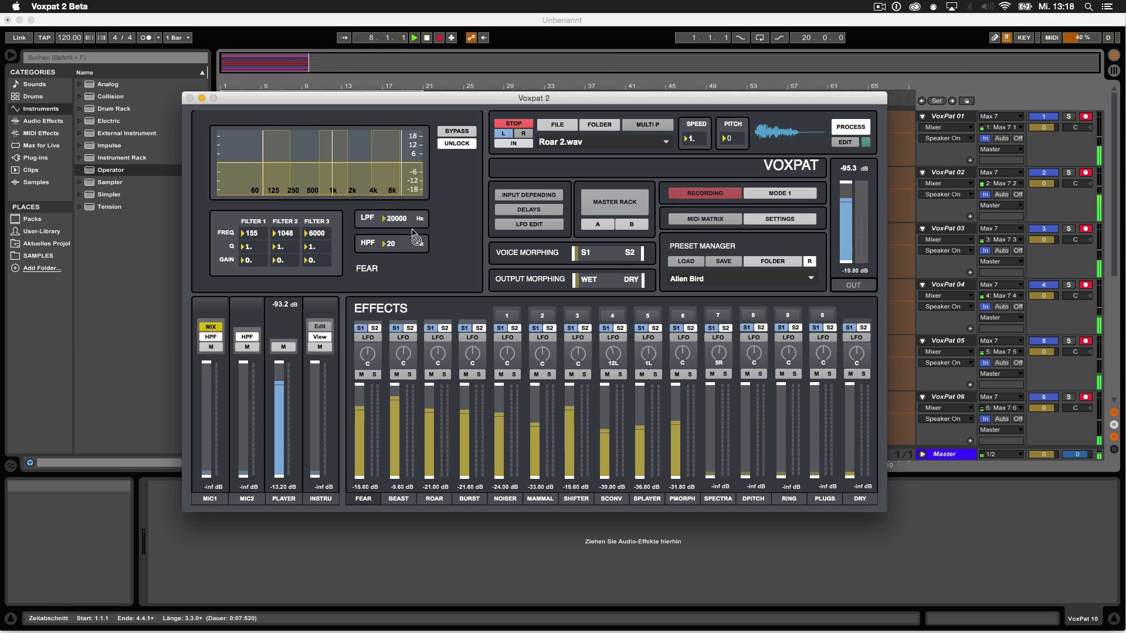
left_click_drag(393, 405, 393, 424)
left_click_drag(571, 440, 570, 456)
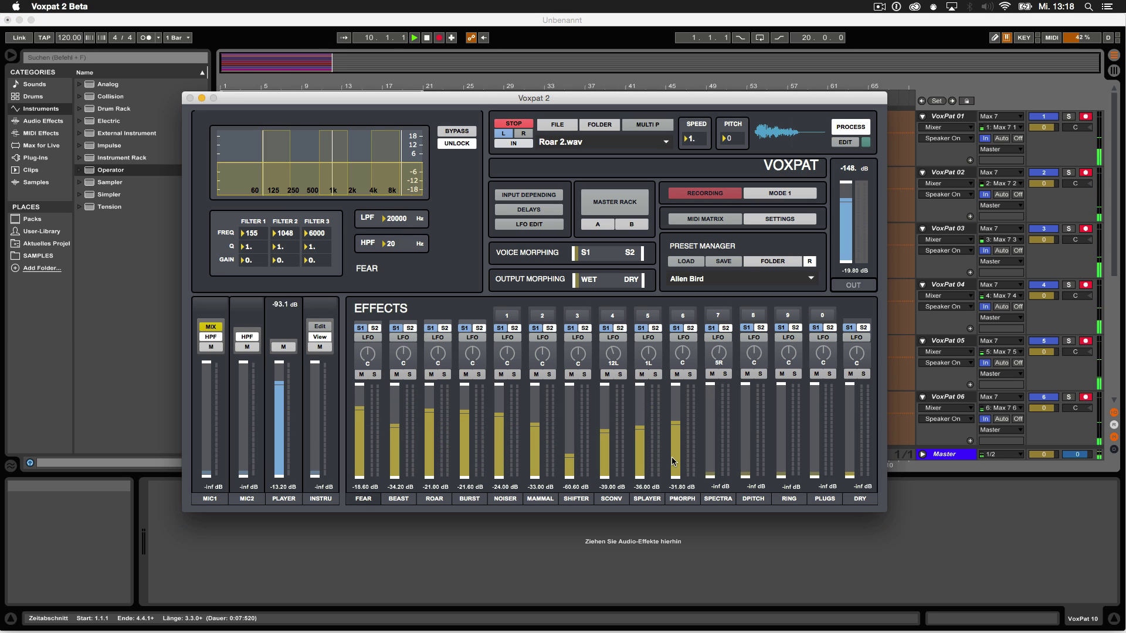
left_click_drag(675, 456, 674, 462)
left_click_drag(535, 423, 534, 456)
left_click_drag(499, 413, 499, 411)
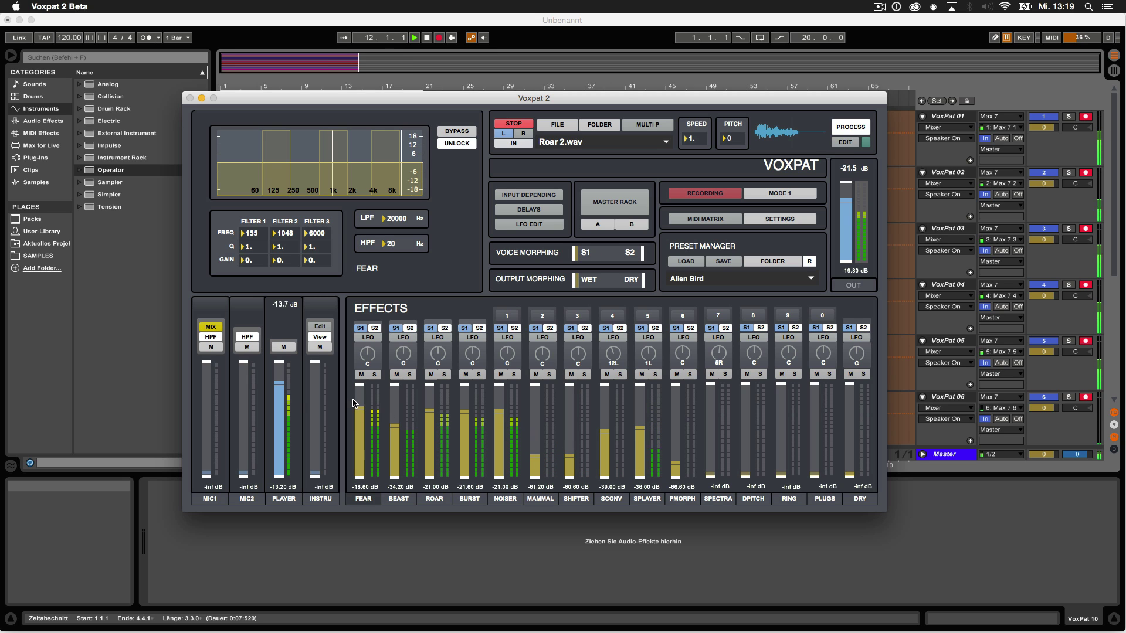
- Bring FEAR down to -inf and set BEAST to about -19.2, ROAR -13.2, BURST -40.8 and NOISER -46.8 dB
left_click_drag(360, 409, 426, 409)
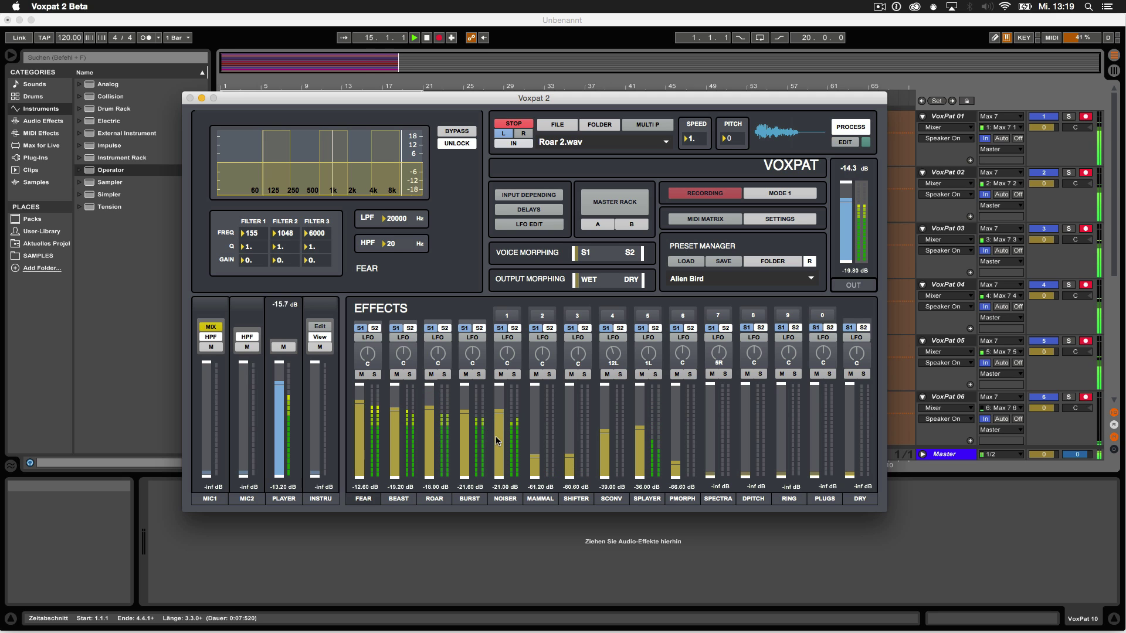
left_click_drag(498, 434, 498, 444)
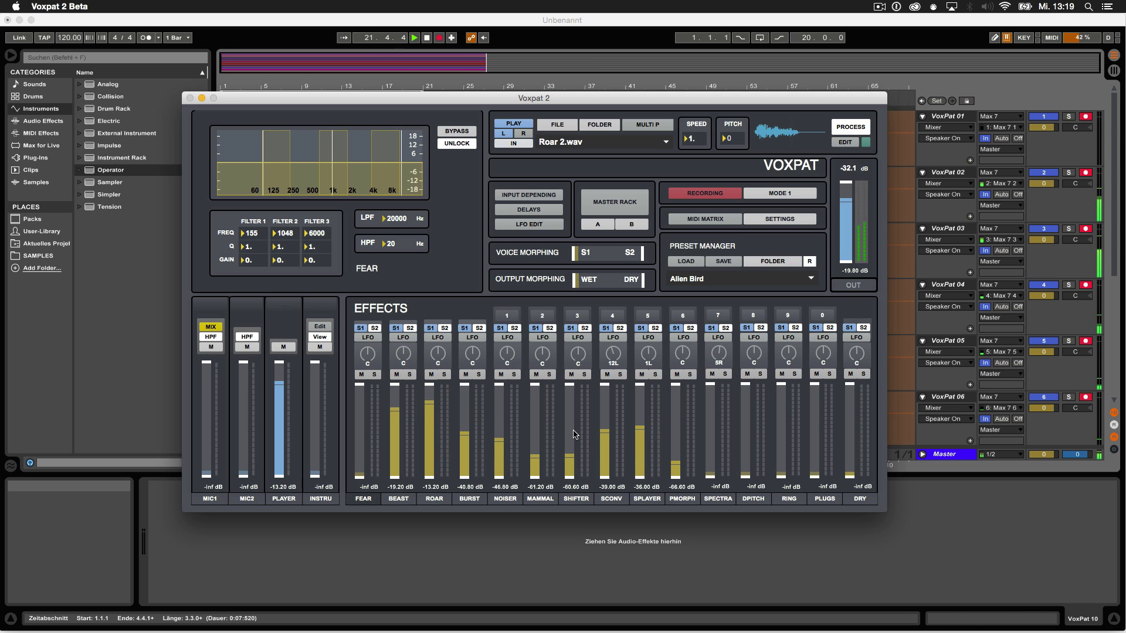
- Switch to Live, stop the recording and examine the recorded clips across the VoxPat tracks
key("super+Tab")
scroll(309, 260, "down", 7)
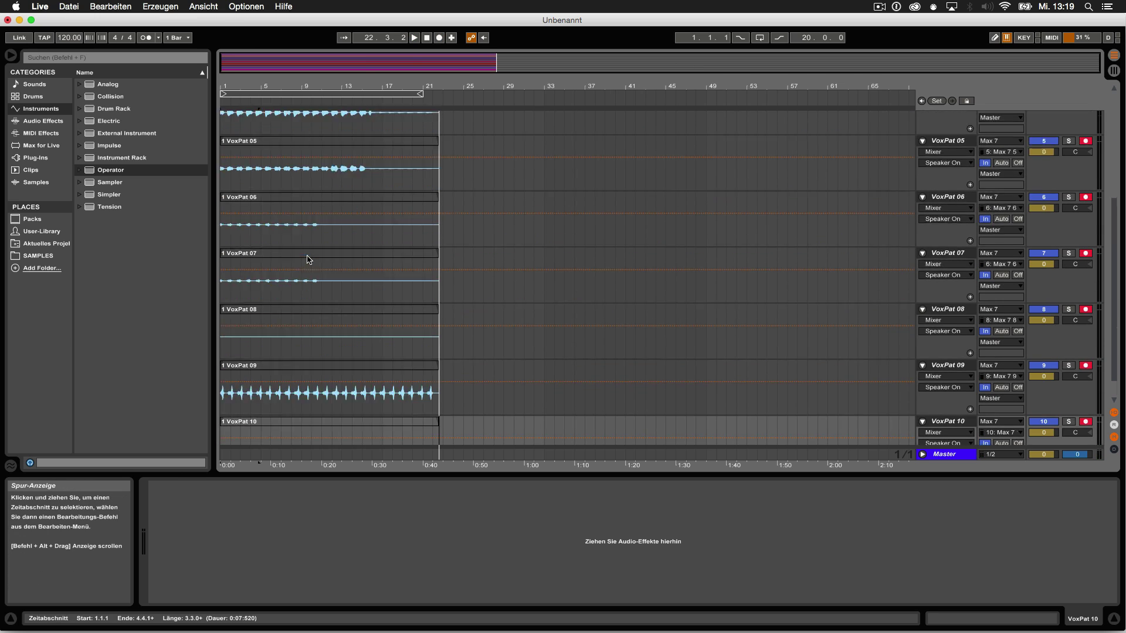
scroll(310, 260, "up", 7)
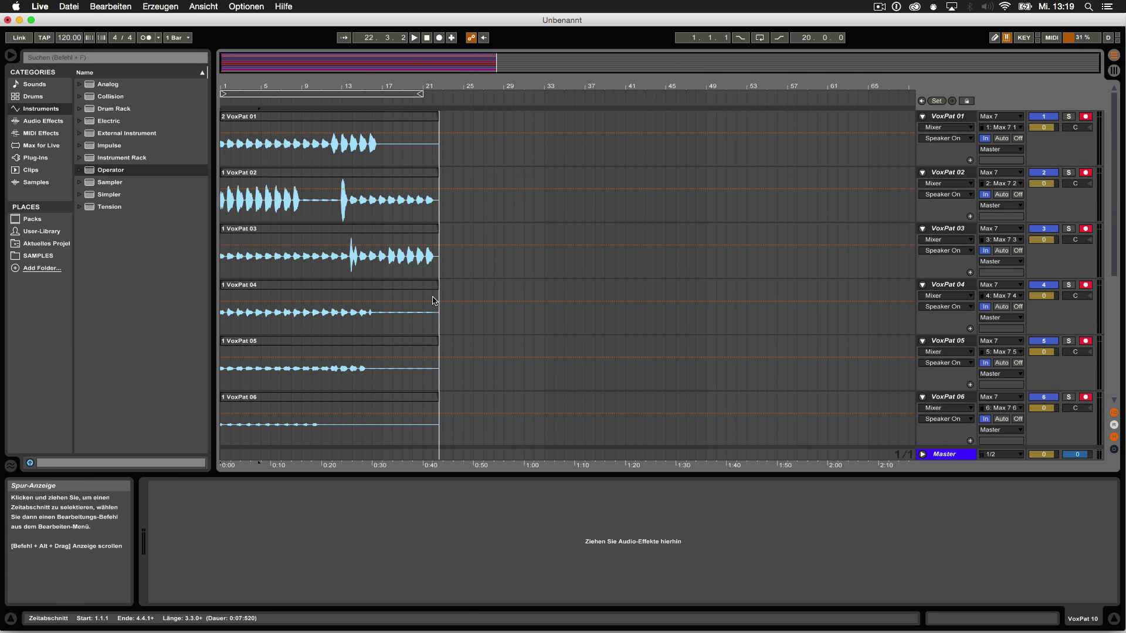
scroll(464, 298, "down", 1)
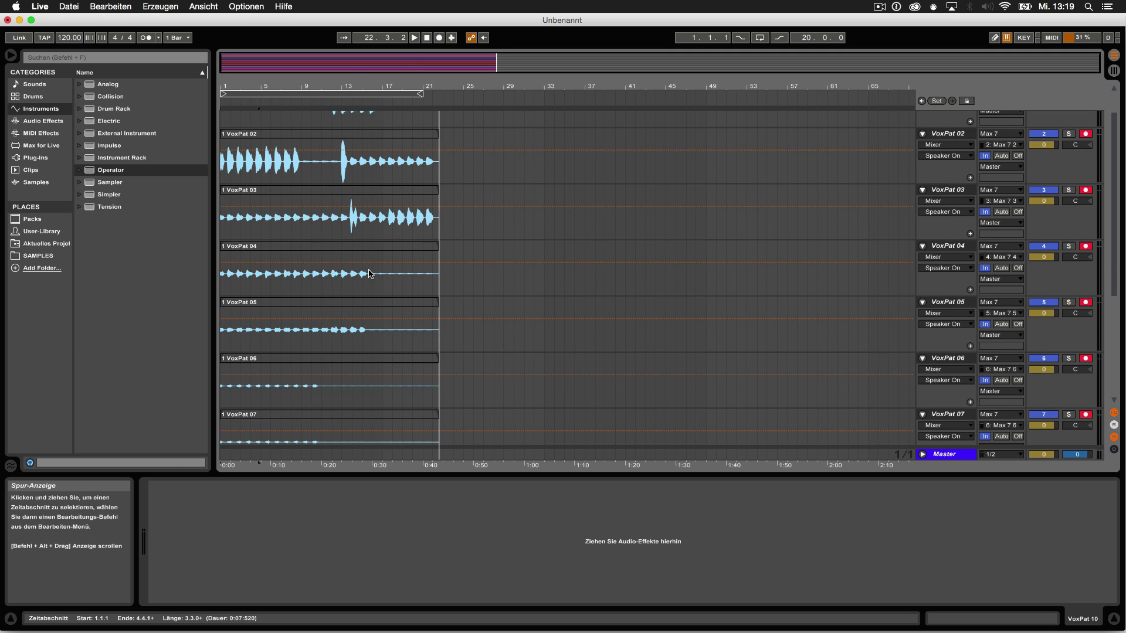